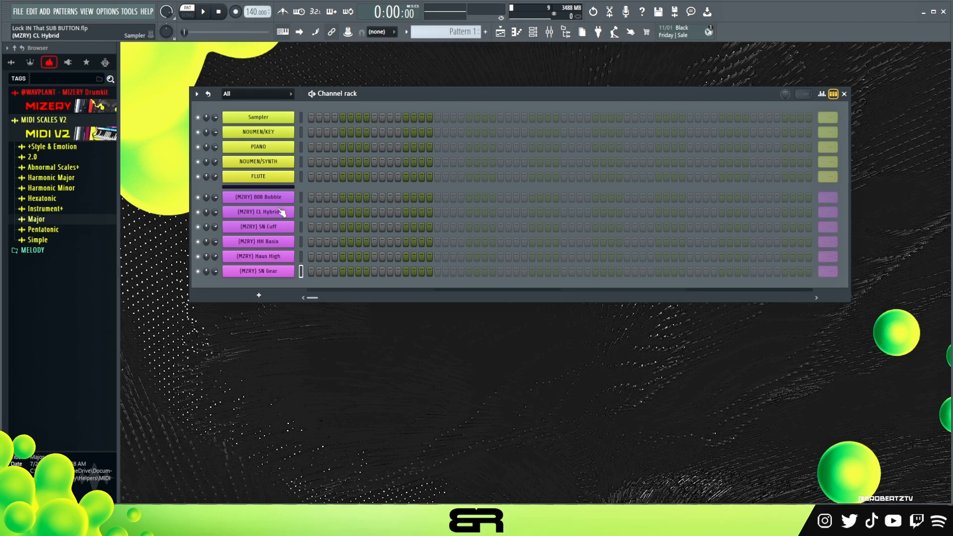
- Load the F# MIDI scale from the Major > Minor (Aeo) folder onto the Sampler channel
{"action": "left_click", "coordinate": [58, 221]}
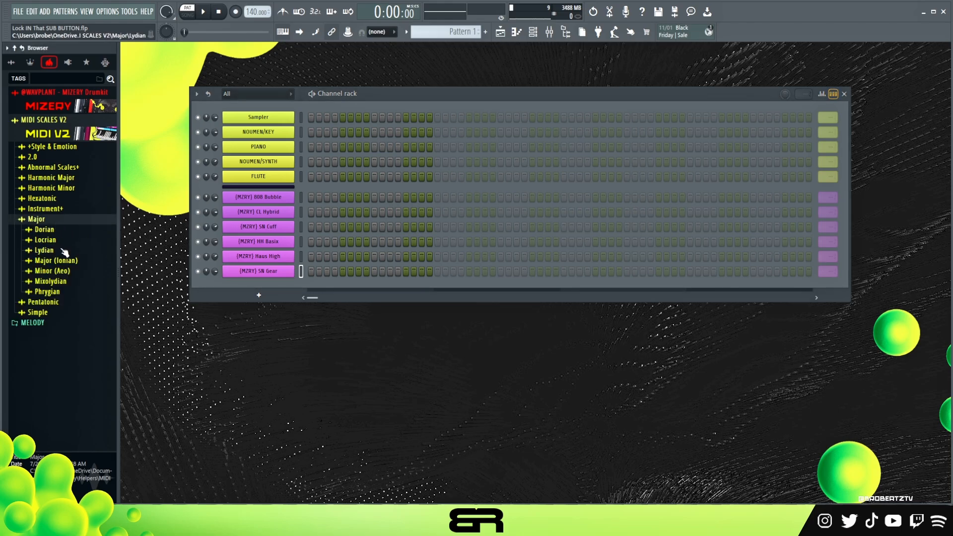
{"action": "left_click", "coordinate": [64, 273]}
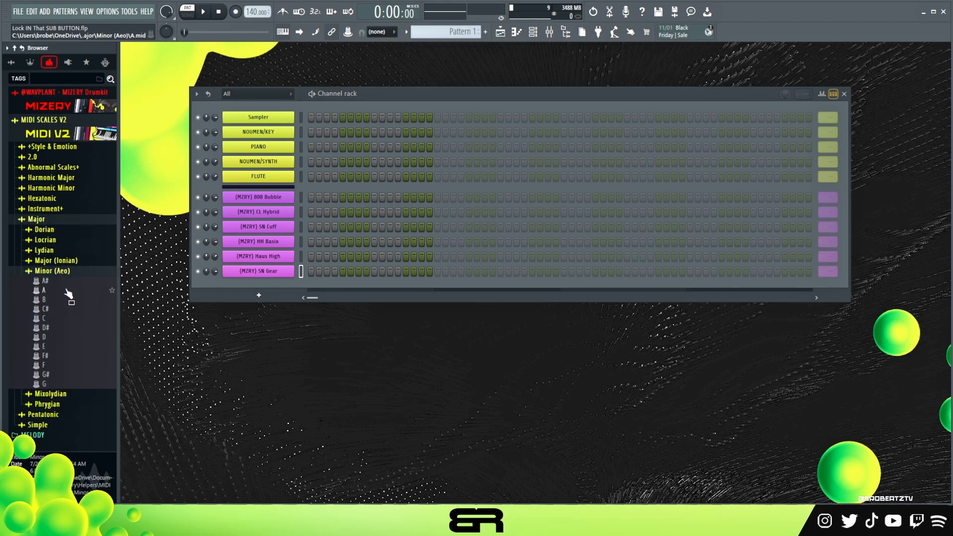
{"action": "left_click_drag", "start_coordinate": [45, 360], "coordinate": [267, 116]}
- Rename the Sampler channel to F# Min
{"action": "right_click", "coordinate": [295, 115]}
{"action": "left_click", "coordinate": [310, 138]}
{"action": "type", "text": "F# Min"}
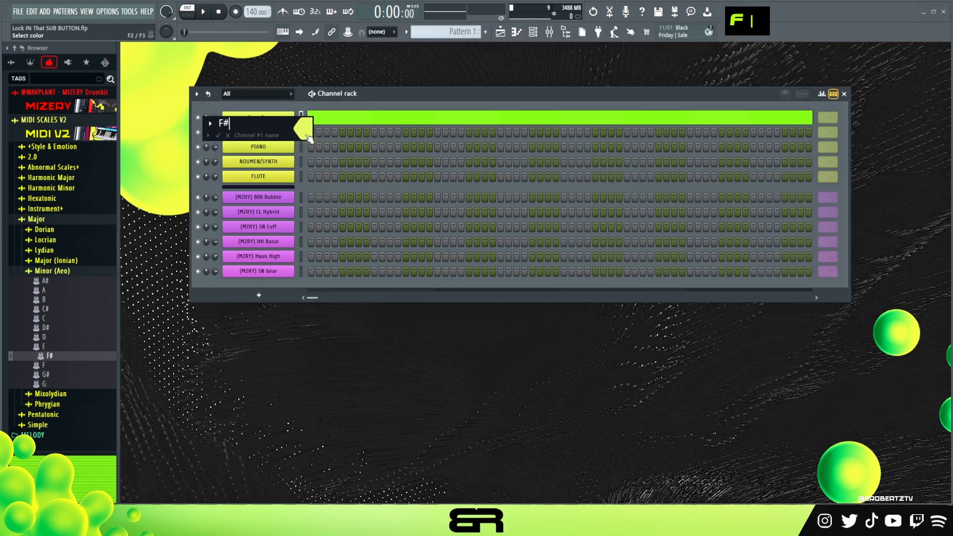
{"action": "key", "text": "Return"}
- Check the instrument preset on the NOUMEN/KEY channel, close it, and open that channel's piano roll
{"action": "left_click", "coordinate": [258, 132]}
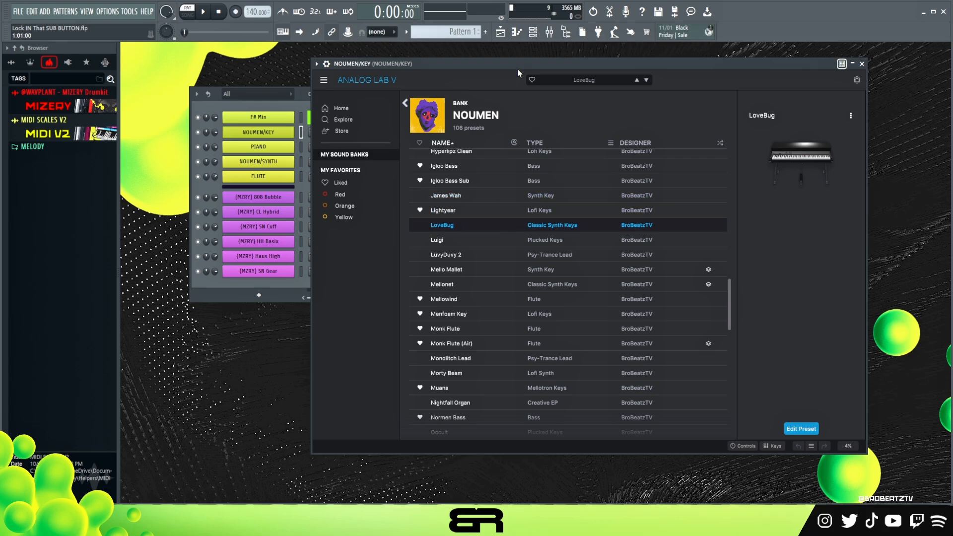
{"action": "left_click_drag", "start_coordinate": [516, 66], "coordinate": [493, 63]}
{"action": "left_click", "coordinate": [840, 61]}
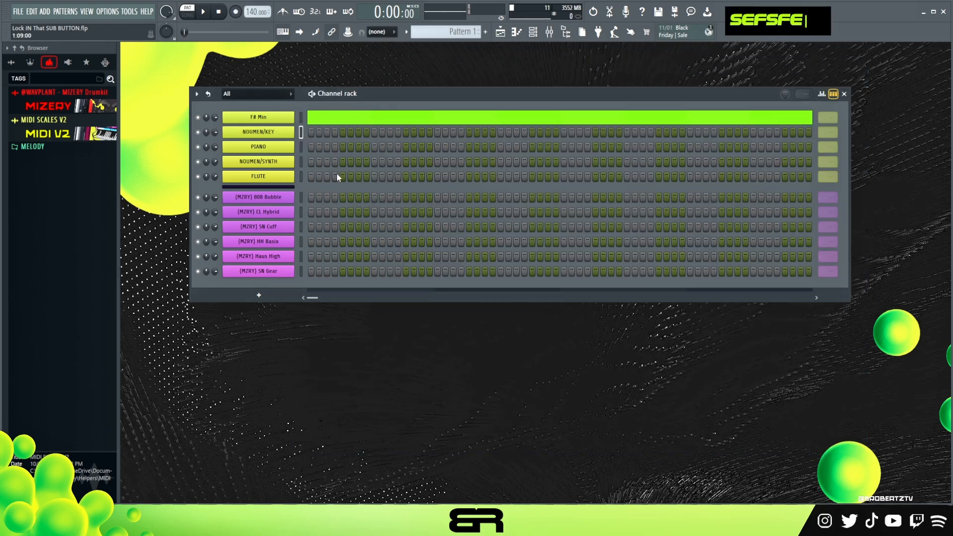
{"action": "right_click", "coordinate": [288, 132]}
{"action": "left_click", "coordinate": [326, 132]}
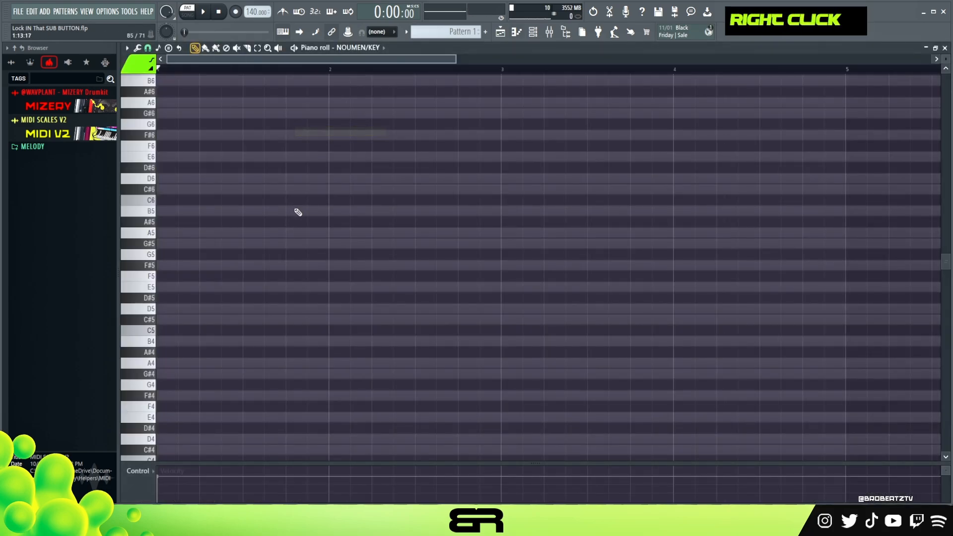
{"action": "left_click_drag", "start_coordinate": [946, 58], "coordinate": [946, 48]}
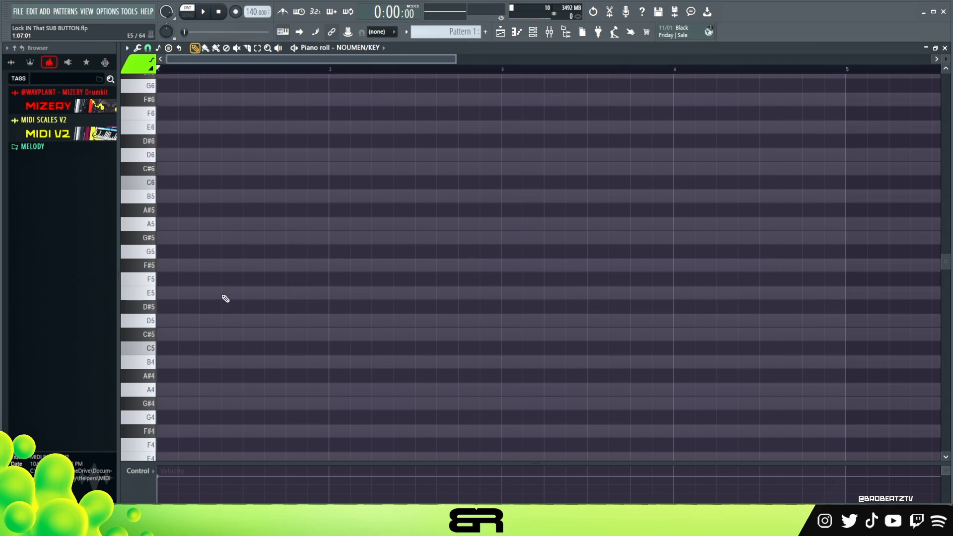
- Draw an F#5 note at the start of bar 1 and shorten it to two steps
{"action": "left_click", "coordinate": [175, 270]}
{"action": "left_click", "coordinate": [188, 264], "text": "ctrl"}
{"action": "left_click_drag", "start_coordinate": [191, 268], "coordinate": [147, 271]}
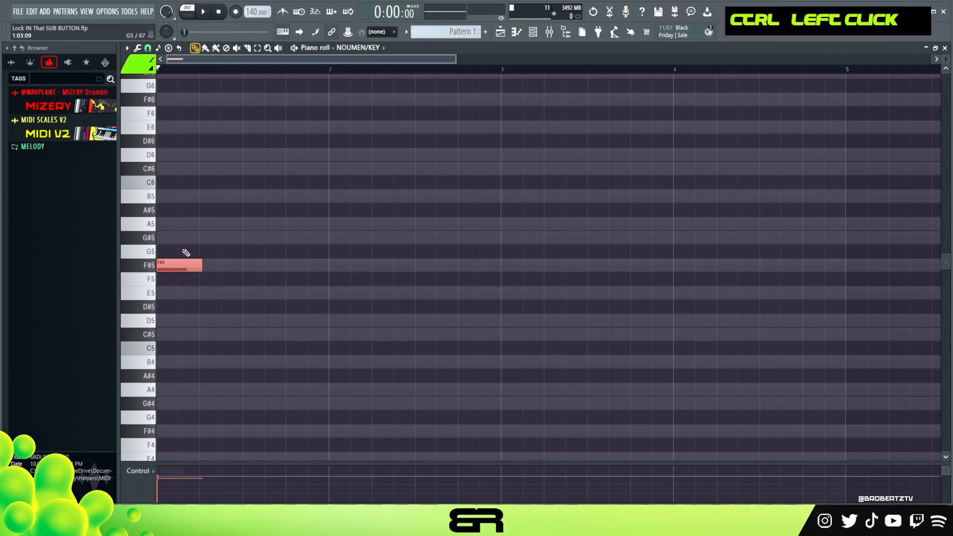
{"action": "key", "text": "shift+d"}
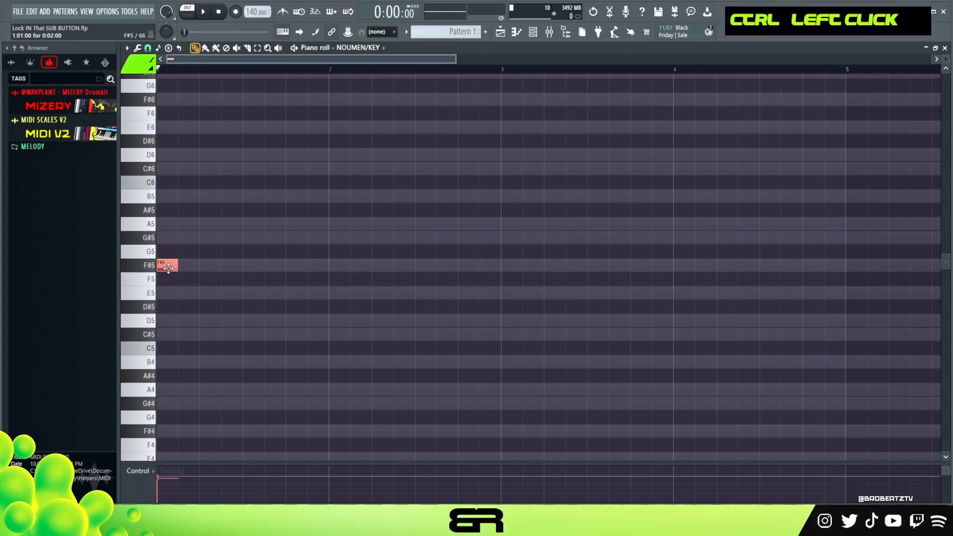
- Add two-step G#5 and A5 notes after it, leave a two-step gap, add A5 and G#5, and play the phrase
{"action": "left_click", "coordinate": [189, 237], "text": "shift"}
{"action": "left_click_drag", "start_coordinate": [210, 237], "coordinate": [212, 219]}
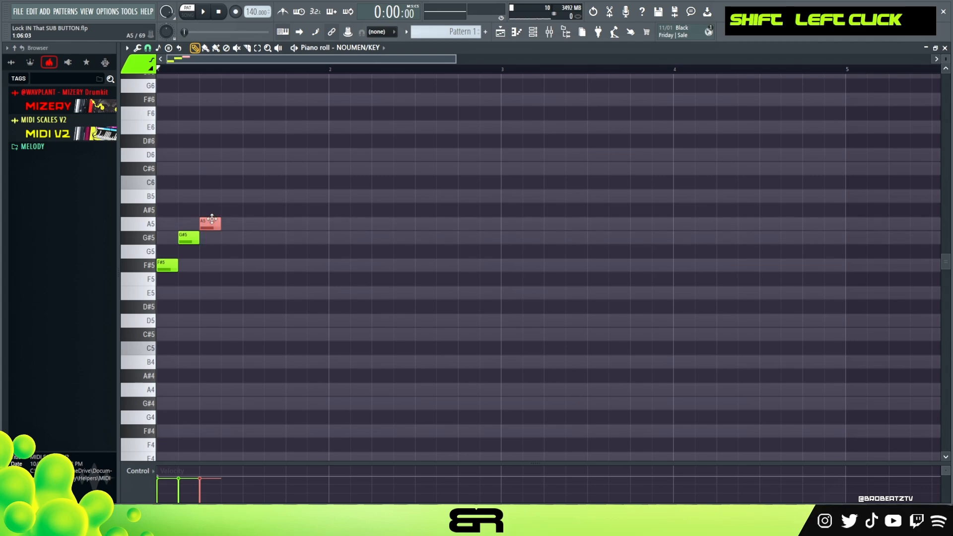
{"action": "right_click", "coordinate": [209, 242]}
{"action": "left_click_drag", "start_coordinate": [231, 225], "coordinate": [254, 226]}
{"action": "left_click_drag", "start_coordinate": [276, 226], "coordinate": [282, 238]}
{"action": "key", "text": "space"}
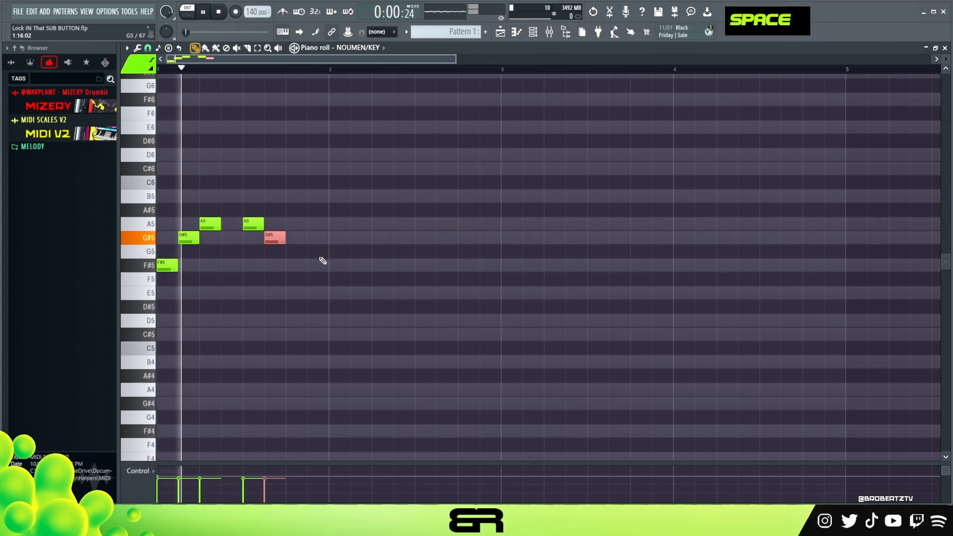
{"action": "key", "text": "space"}
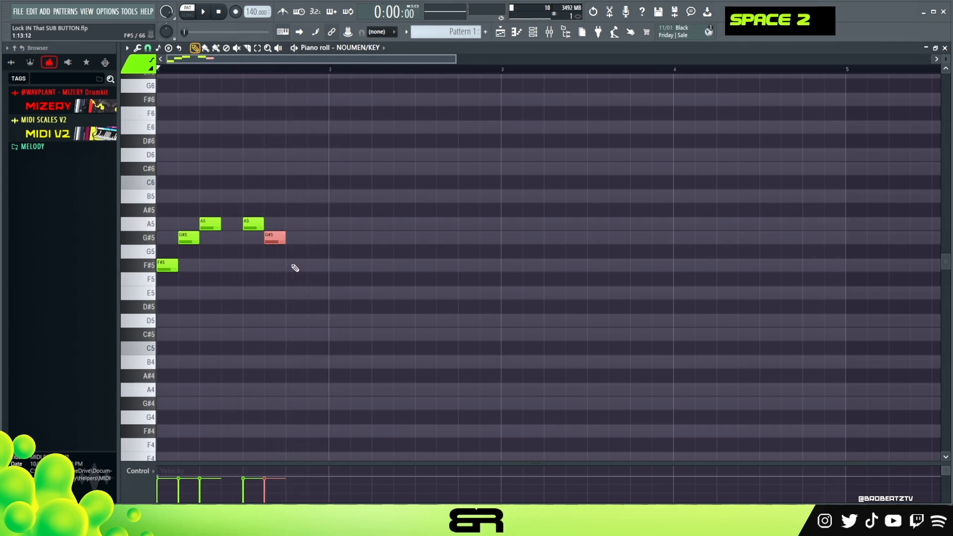
- Move the second A5 down to F#5 directly after the first A5, stretch the last G#5 to the end of bar 1, and play
{"action": "left_click_drag", "start_coordinate": [246, 228], "coordinate": [225, 265]}
{"action": "left_click_drag", "start_coordinate": [267, 239], "coordinate": [323, 265]}
{"action": "key", "text": "space"}
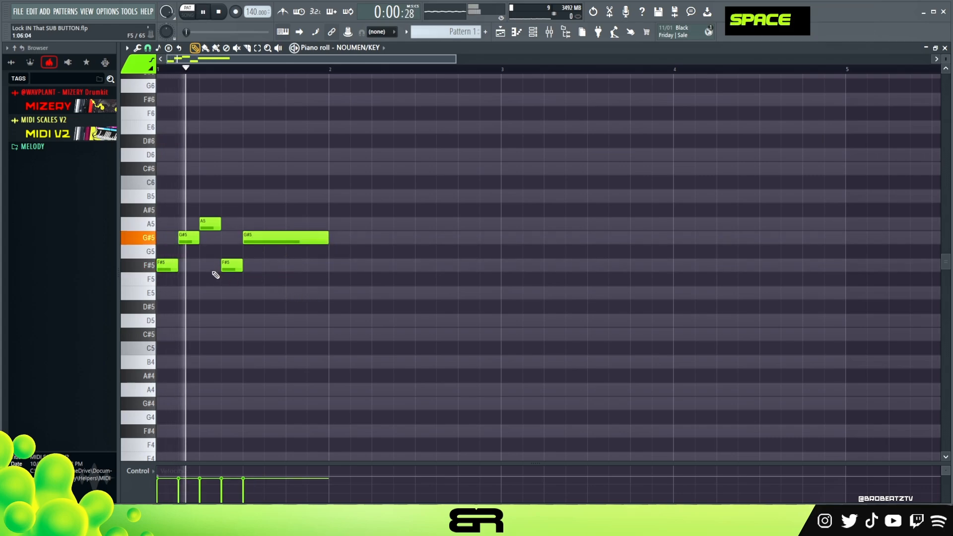
{"action": "key", "text": "space"}
- Repeat the bar 1 phrase three times to fill four bars, and play back the result
{"action": "left_click_drag", "start_coordinate": [325, 204], "coordinate": [116, 303]}
{"action": "key", "text": "ctrl+b"}
{"action": "key", "text": "ctrl+b"}
{"action": "key", "text": "ctrl+b"}
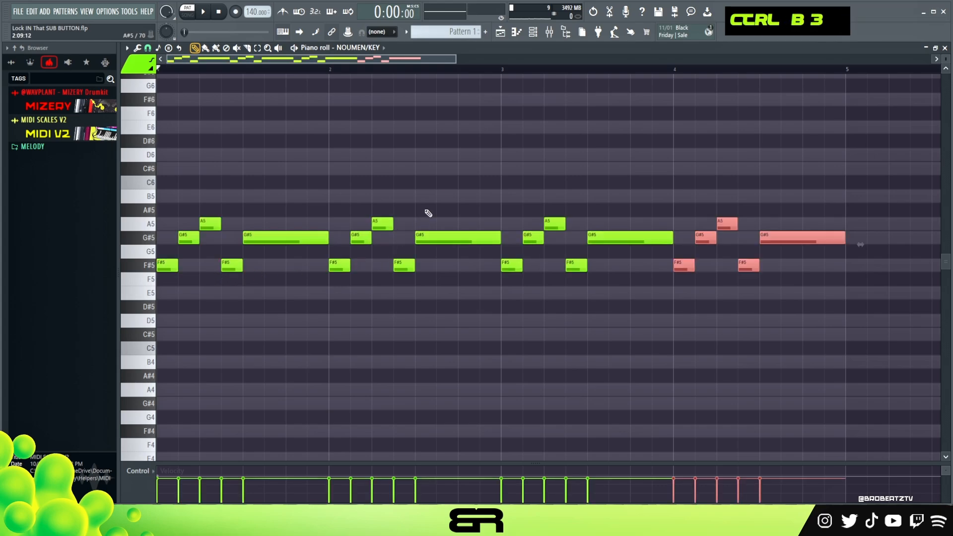
{"action": "right_click", "coordinate": [764, 102]}
{"action": "left_click_drag", "start_coordinate": [846, 72], "coordinate": [95, 102]}
{"action": "double_click", "coordinate": [239, 70]}
{"action": "scroll", "coordinate": [362, 199], "scroll_direction": "up", "scroll_amount": 2}
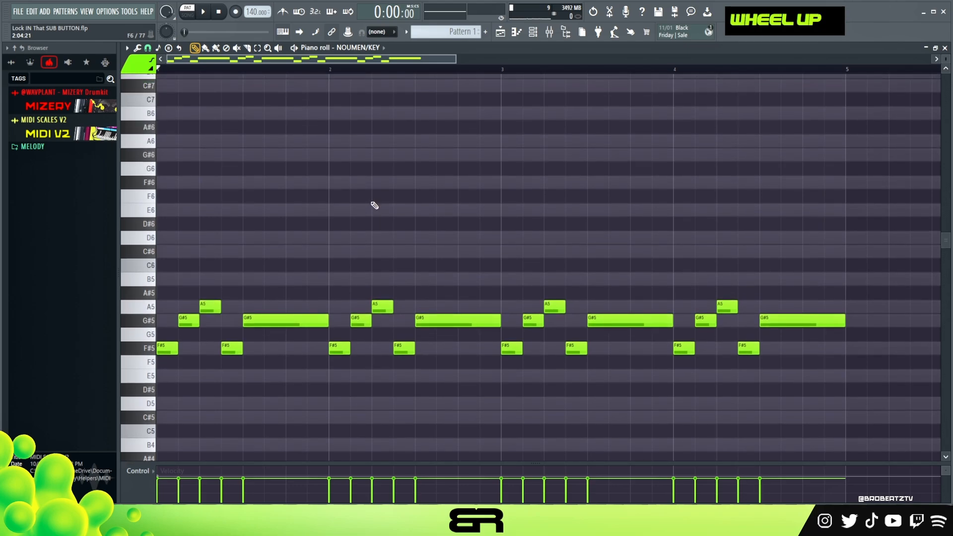
{"action": "scroll", "coordinate": [372, 206], "scroll_direction": "down", "scroll_amount": 1}
{"action": "right_click", "coordinate": [377, 196]}
{"action": "key", "text": "space"}
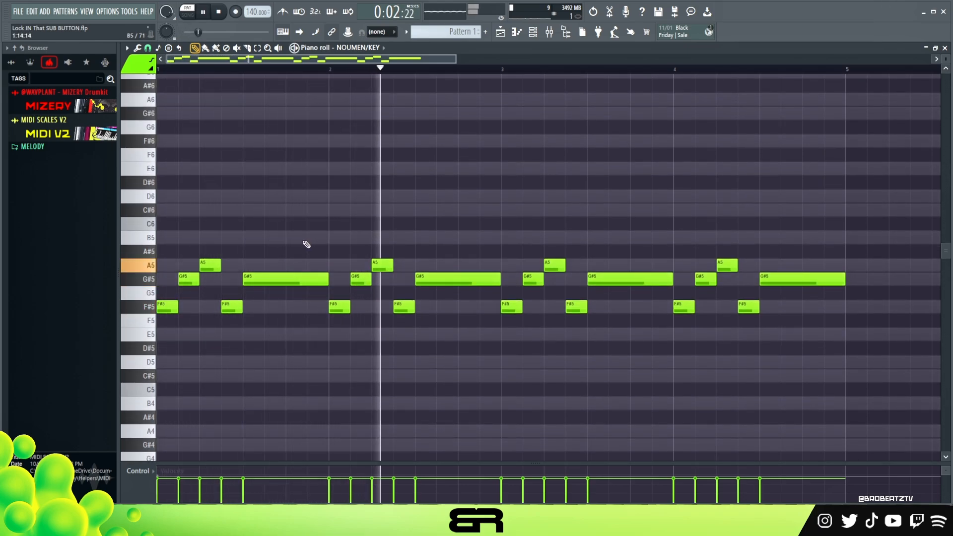
{"action": "key", "text": "space"}
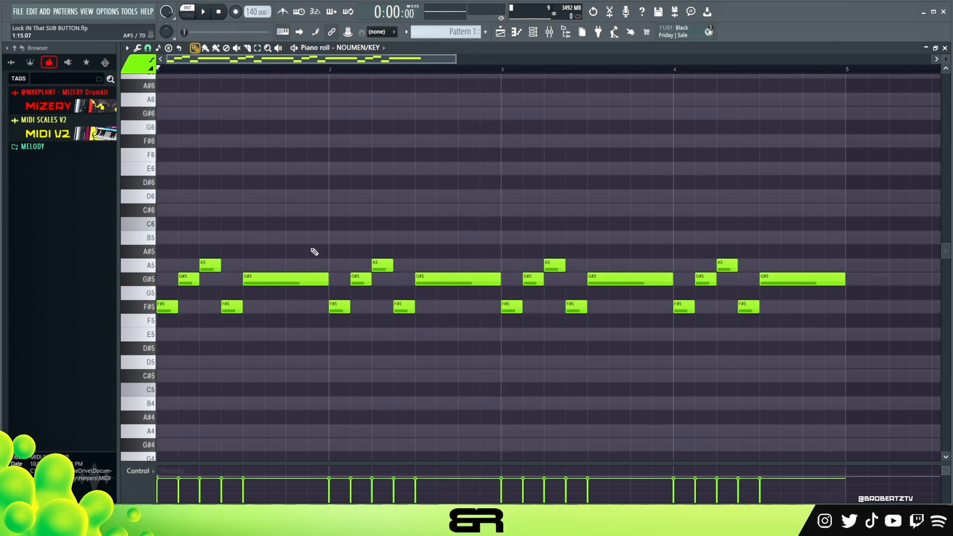
- Duplicate the first F#5 note in place and raise the copy seven semitones to C#6
{"action": "left_click", "coordinate": [169, 308], "text": "ctrl"}
{"action": "mouse_move", "coordinate": [169, 309]}
{"action": "left_mouse_down"}
{"action": "mouse_move", "coordinate": [190, 309]}
{"action": "mouse_move", "coordinate": [161, 310]}
{"action": "left_mouse_up"}
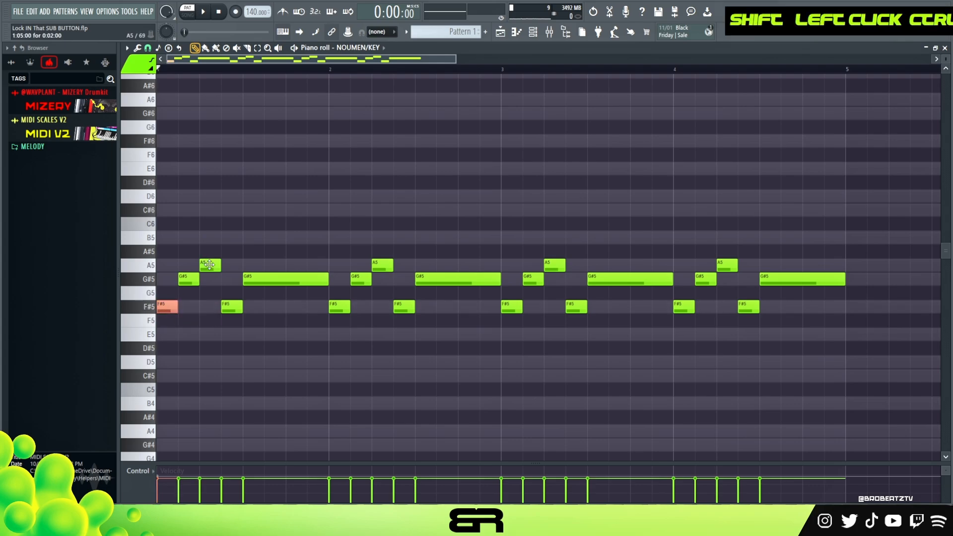
{"action": "key", "text": "shift+Up"}
{"action": "key", "text": "shift+Up"}
{"action": "key", "text": "shift+Up"}
{"action": "key", "text": "shift+Up"}
{"action": "key", "text": "shift+Up"}
{"action": "key", "text": "shift+Up"}
{"action": "key", "text": "shift+Up"}
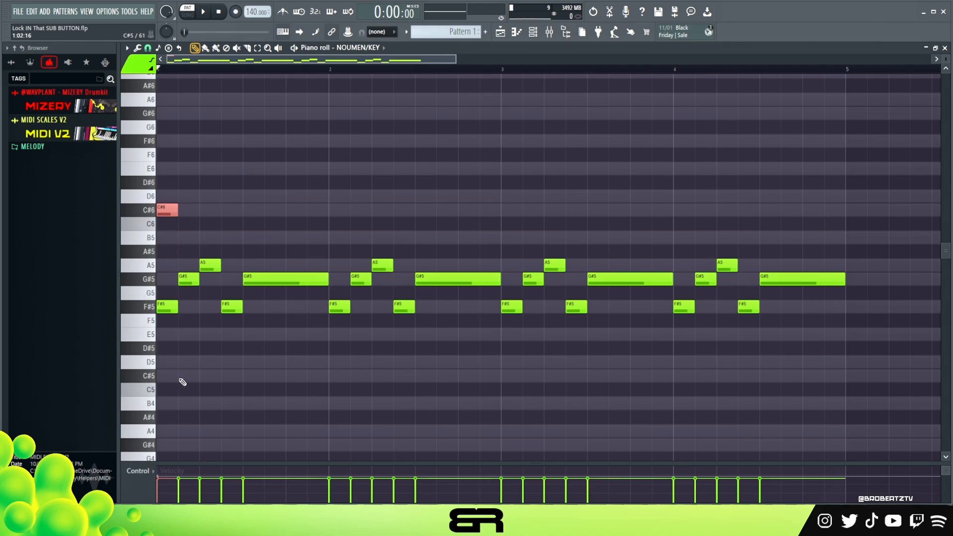
- Lower the raised copy one octave to C#5, keeping it at the start of bar 1
{"action": "key", "text": "ctrl+Down"}
{"action": "mouse_move", "coordinate": [177, 355]}
{"action": "left_mouse_down"}
{"action": "mouse_move", "coordinate": [163, 397]}
{"action": "mouse_move", "coordinate": [163, 377]}
{"action": "mouse_move", "coordinate": [192, 378]}
{"action": "left_mouse_up"}
{"action": "key", "text": "shift+Left"}
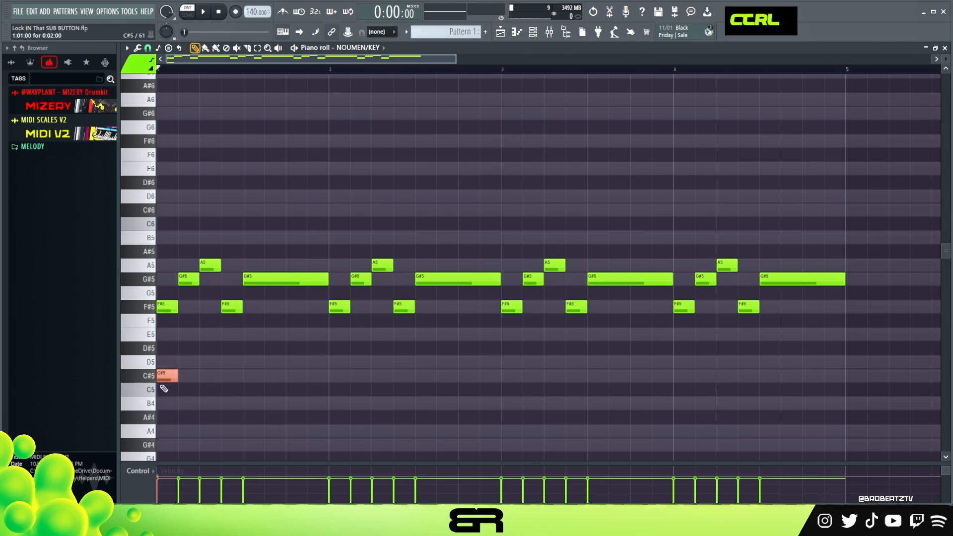
- Duplicate the C#5 note and raise the copy two octaves to C#7
{"action": "key", "text": "ctrl+Up"}
{"action": "key", "text": "ctrl+Up"}
{"action": "key", "text": "ctrl+Down"}
{"action": "key", "text": "ctrl+Up"}
{"action": "right_click", "coordinate": [213, 133]}
{"action": "scroll", "coordinate": [184, 139], "scroll_direction": "up", "scroll_amount": 1}
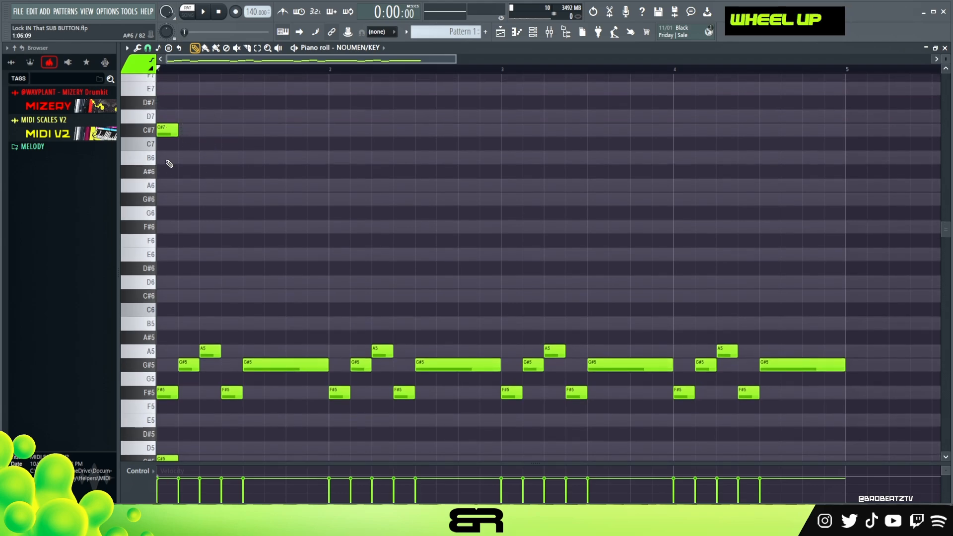
- Stretch the C#5 note to half a bar, copy it to the start of bars 2, 3 and 4, and play the pattern
{"action": "scroll", "coordinate": [219, 188], "scroll_direction": "down", "scroll_amount": 2}
{"action": "mouse_move", "coordinate": [176, 383]}
{"action": "left_mouse_down"}
{"action": "mouse_move", "coordinate": [372, 381]}
{"action": "mouse_move", "coordinate": [214, 366]}
{"action": "mouse_move", "coordinate": [549, 386]}
{"action": "left_mouse_up"}
{"action": "left_click", "coordinate": [200, 378], "text": "ctrl"}
{"action": "key", "text": "shift+Down"}
{"action": "key", "text": "shift+Down"}
{"action": "key", "text": "shift+Up"}
{"action": "key", "text": "shift+Up"}
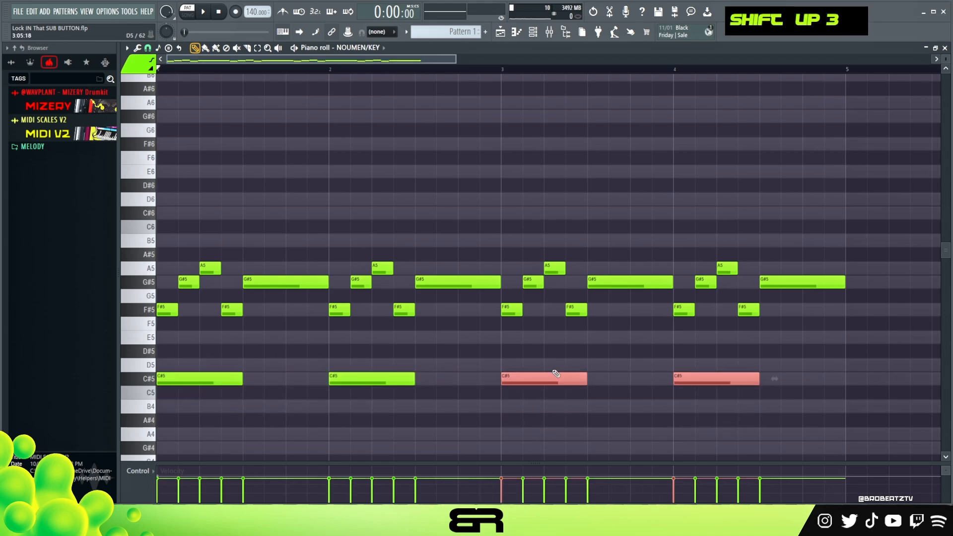
{"action": "right_click", "coordinate": [565, 353]}
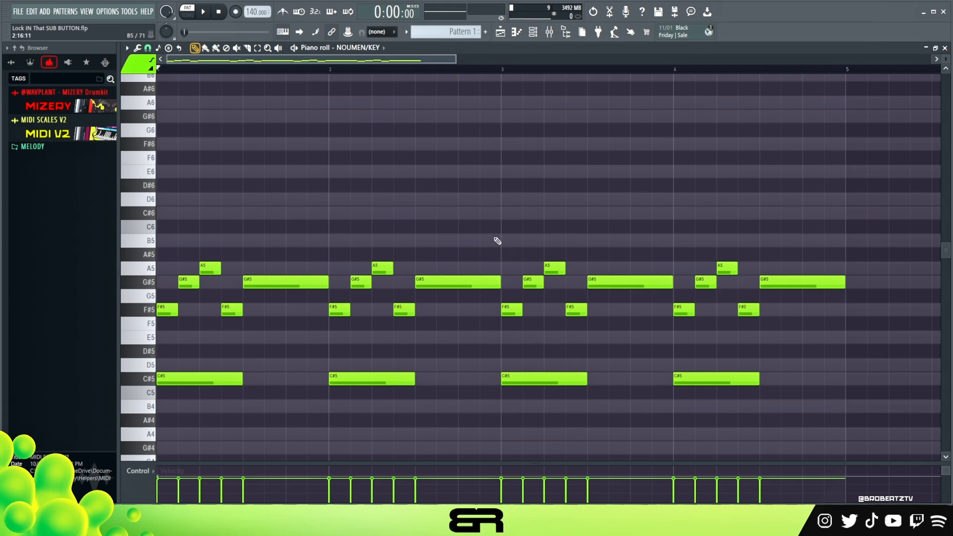
{"action": "scroll", "coordinate": [426, 213], "scroll_direction": "up", "scroll_amount": 3}
{"action": "key", "text": "space"}
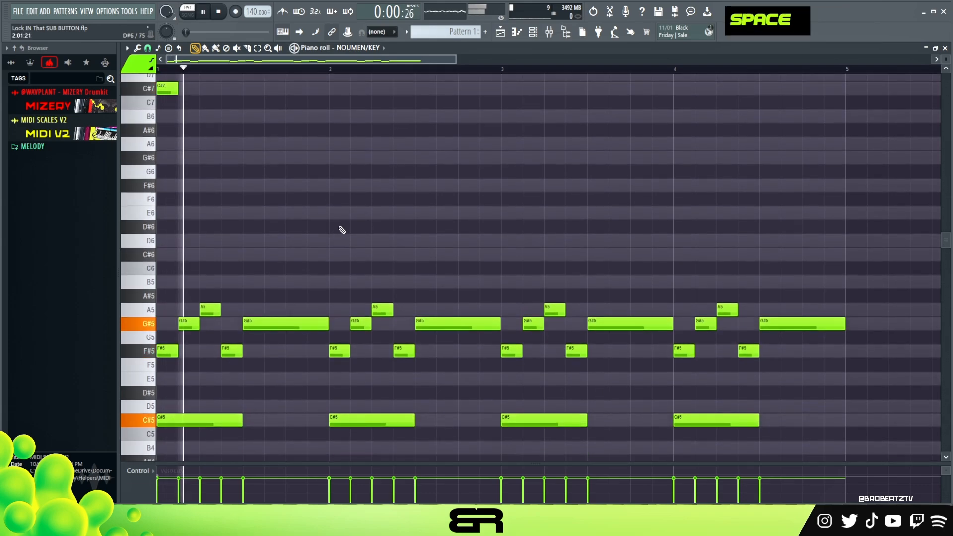
{"action": "key", "text": "space"}
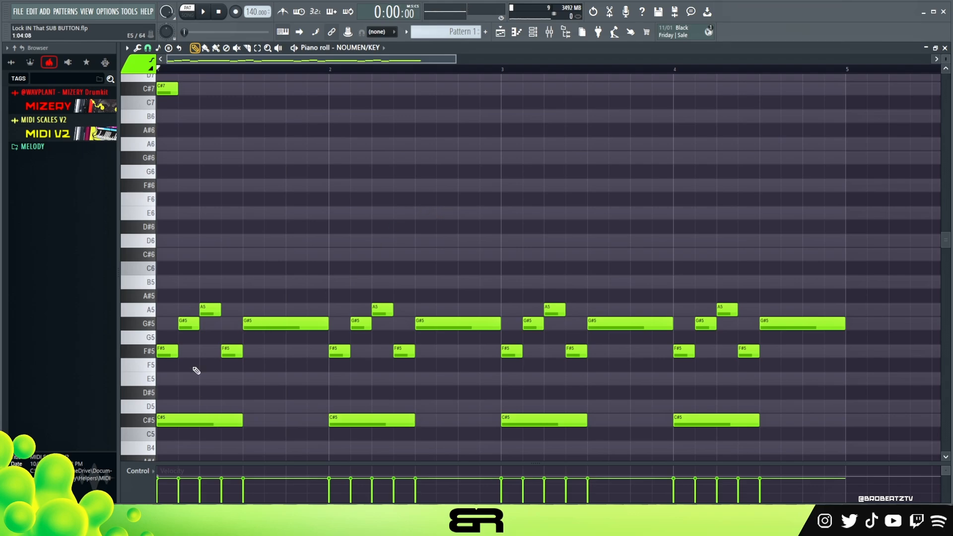
{"action": "right_click", "coordinate": [256, 203]}
{"action": "left_click", "coordinate": [182, 243]}
{"action": "left_click", "coordinate": [203, 214]}
{"action": "right_click", "coordinate": [207, 215]}
{"action": "right_click", "coordinate": [215, 235]}
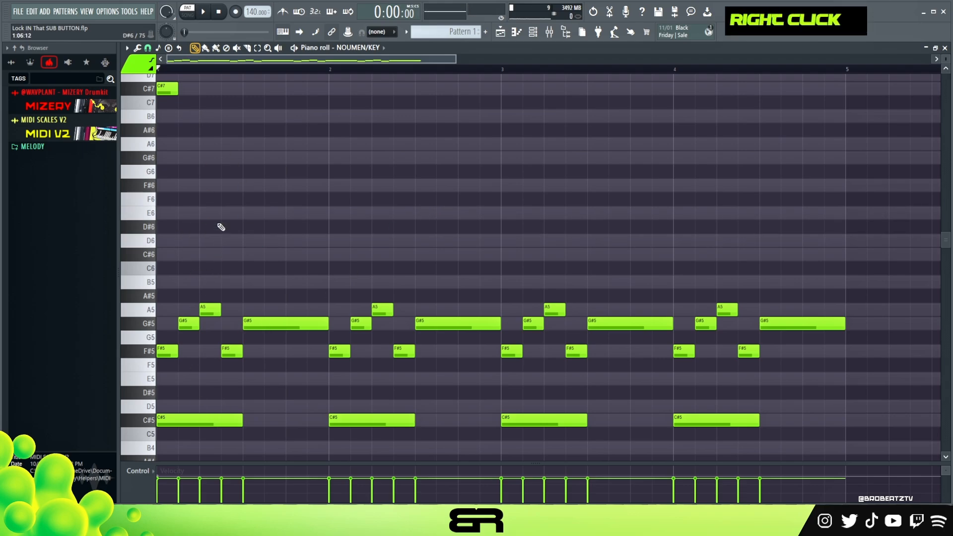
- Stretch the C#7 note to half a bar, follow it with half-bar B6 and G#6 notes, and play them back
{"action": "mouse_move", "coordinate": [177, 92]}
{"action": "left_mouse_down"}
{"action": "mouse_move", "coordinate": [241, 92]}
{"action": "mouse_move", "coordinate": [306, 123]}
{"action": "mouse_move", "coordinate": [256, 130]}
{"action": "mouse_move", "coordinate": [277, 116]}
{"action": "mouse_move", "coordinate": [272, 159]}
{"action": "mouse_move", "coordinate": [368, 164]}
{"action": "left_mouse_up"}
{"action": "left_click", "coordinate": [211, 94], "text": "ctrl"}
{"action": "key", "text": "space"}
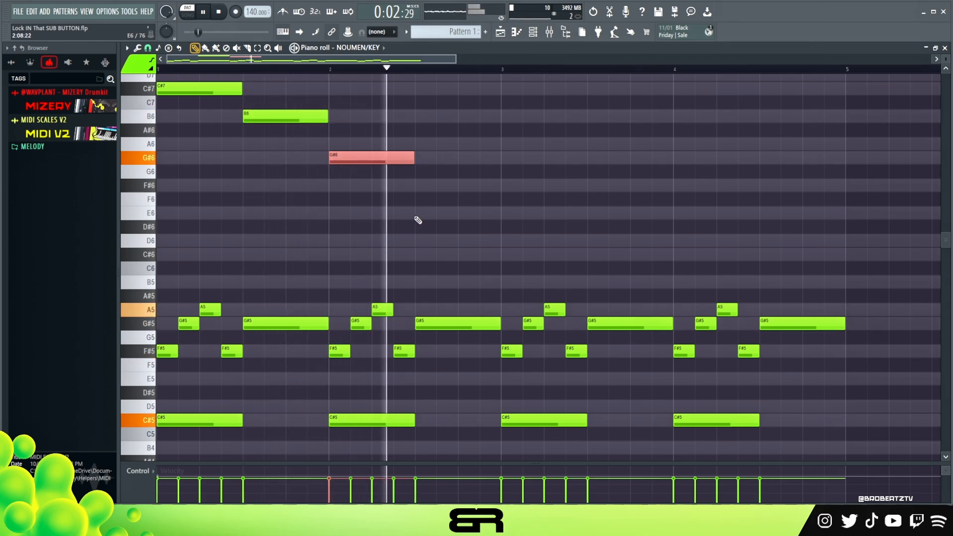
{"action": "key", "text": "space"}
{"action": "key", "text": "space"}
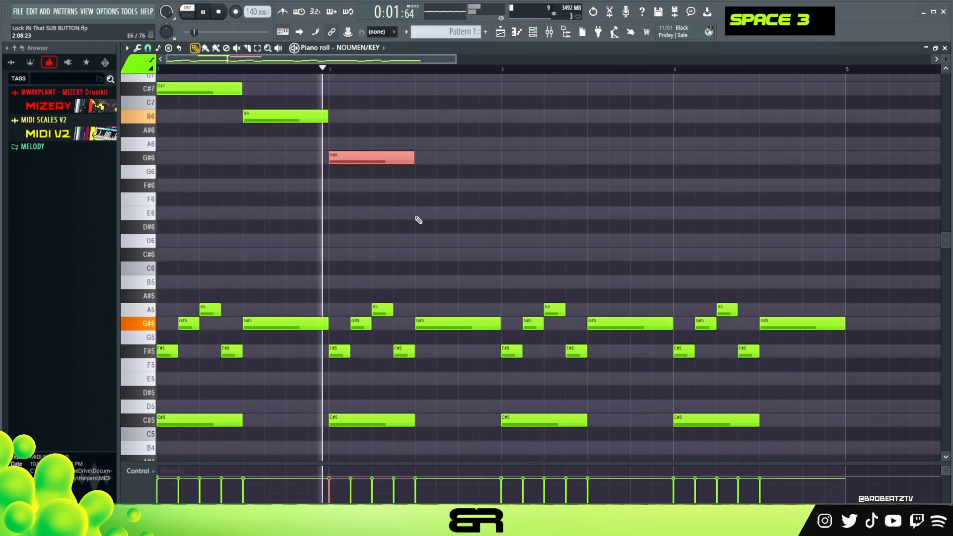
{"action": "key", "text": "space"}
- Add a half-bar A6 note in the second half of bar 2 and play the upper line
{"action": "left_click", "coordinate": [422, 144]}
{"action": "key", "text": "space"}
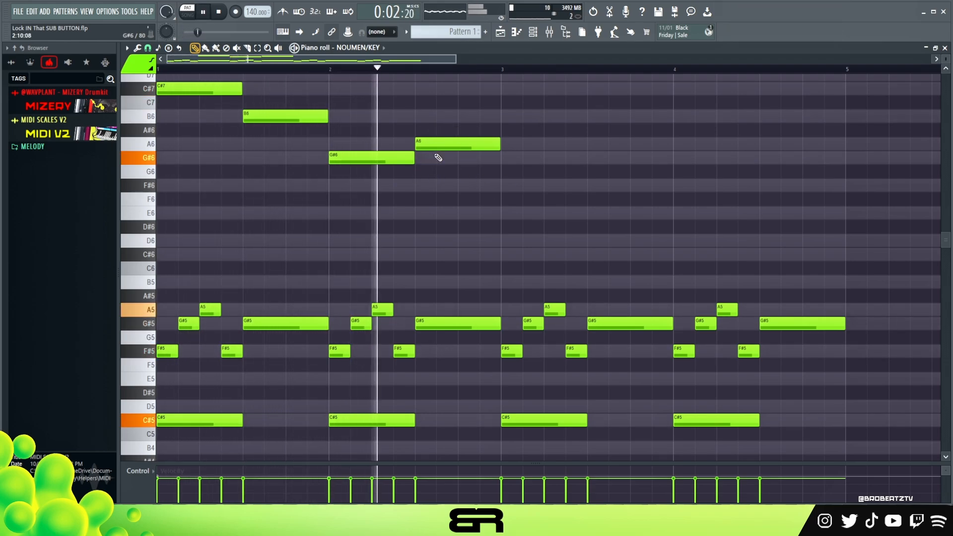
{"action": "key", "text": "space"}
- Place a half-bar F#6 at the start of bar 3 and copy the B6, G#6 and A6 notes after it through bar 4
{"action": "left_click", "coordinate": [437, 145], "text": "ctrl"}
{"action": "left_click_drag", "start_coordinate": [437, 145], "coordinate": [520, 188]}
{"action": "left_click_drag", "start_coordinate": [294, 109], "coordinate": [629, 138]}
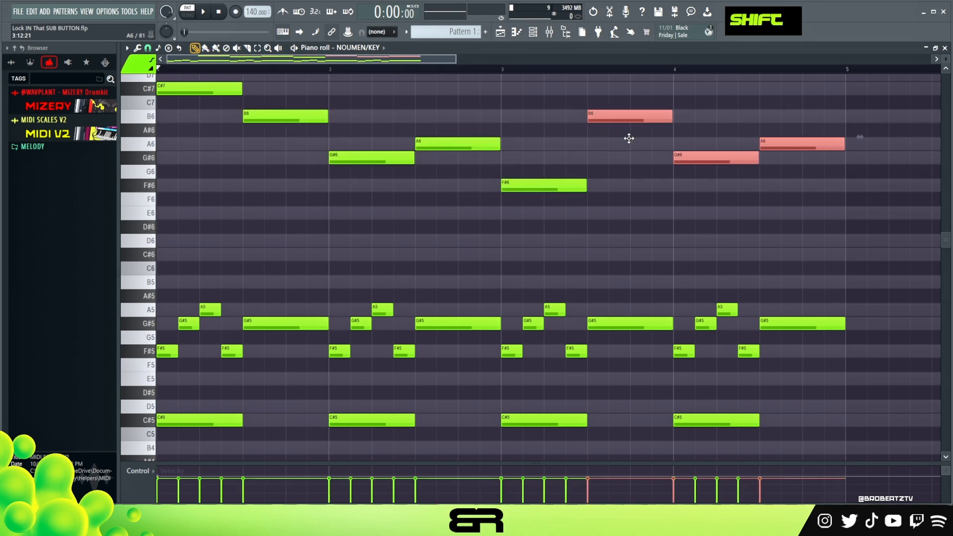
{"action": "right_click", "coordinate": [633, 164]}
- Highlight bars 3 and 4 and compare the upper line's starting note there with the opening note of bar 1
{"action": "key", "text": "ctrl"}
{"action": "left_click", "coordinate": [504, 71]}
{"action": "left_click_drag", "start_coordinate": [505, 71], "coordinate": [847, 155]}
{"action": "left_click_drag", "start_coordinate": [502, 166], "coordinate": [588, 207]}
{"action": "right_click", "coordinate": [587, 207]}
{"action": "left_click_drag", "start_coordinate": [184, 82], "coordinate": [187, 93]}
{"action": "right_click", "coordinate": [187, 93]}
{"action": "left_click_drag", "start_coordinate": [557, 96], "coordinate": [811, 208]}
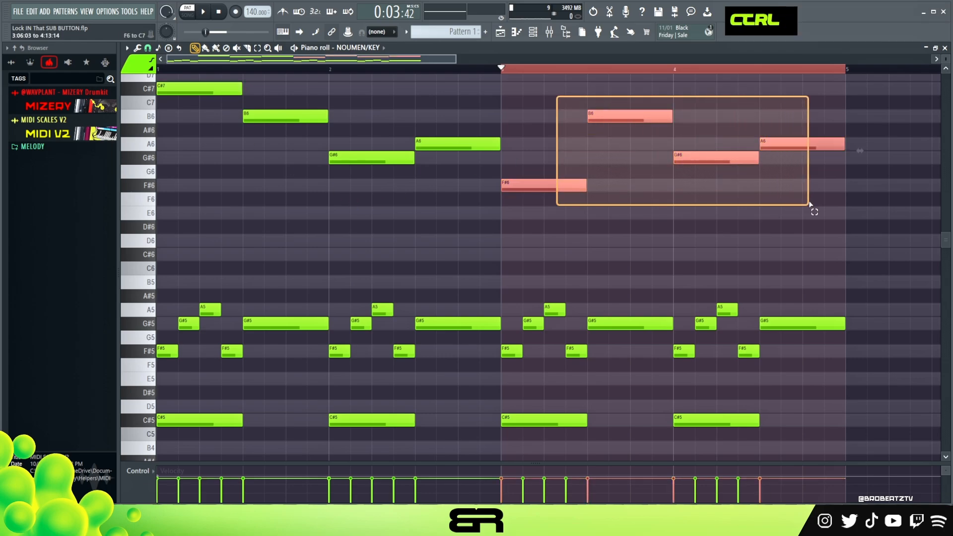
{"action": "right_click", "coordinate": [810, 207]}
{"action": "double_click", "coordinate": [510, 76]}
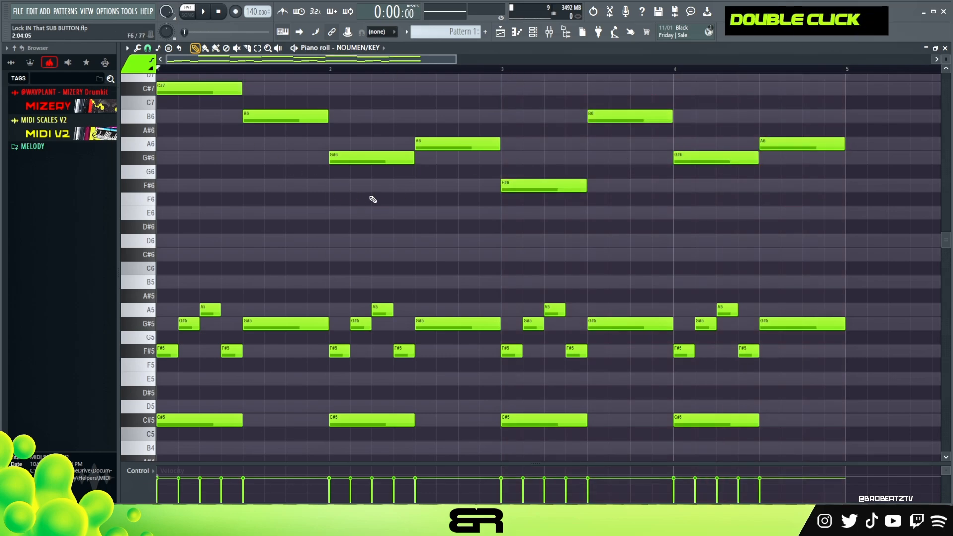
- Play the four-bar pattern and examine the upper line and the short-note melody in bars 3 and 4
{"action": "key", "text": "space"}
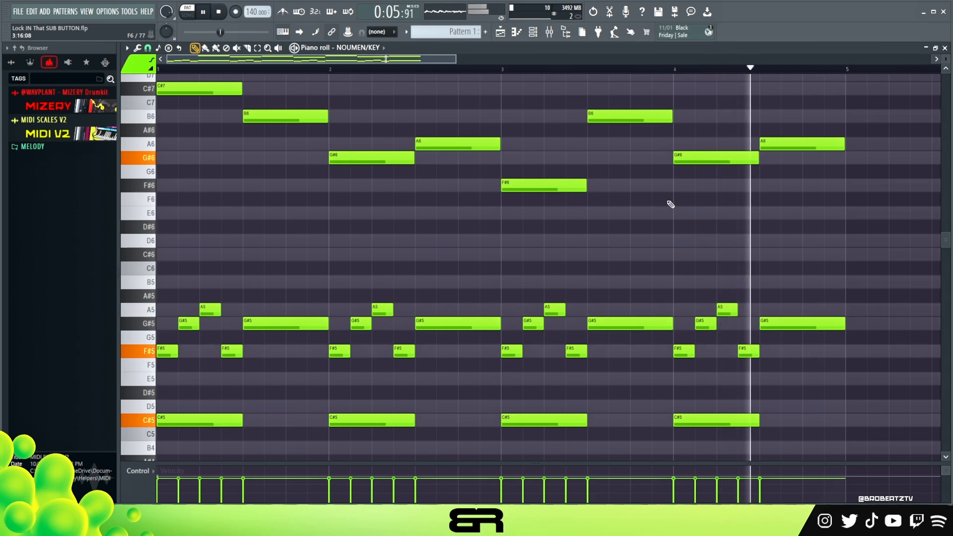
{"action": "key", "text": "space"}
{"action": "left_click_drag", "start_coordinate": [633, 116], "coordinate": [802, 183]}
{"action": "right_click", "coordinate": [610, 177]}
{"action": "left_click_drag", "start_coordinate": [542, 165], "coordinate": [551, 211]}
{"action": "right_click", "coordinate": [588, 203]}
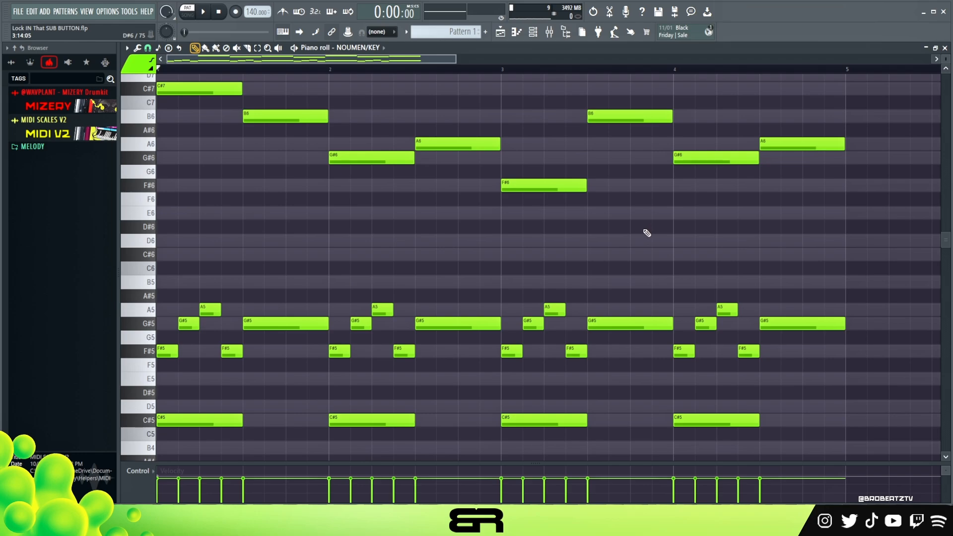
{"action": "left_click_drag", "start_coordinate": [567, 336], "coordinate": [514, 297]}
{"action": "right_click", "coordinate": [620, 344]}
{"action": "scroll", "coordinate": [696, 246], "scroll_direction": "down", "scroll_amount": 2}
{"action": "scroll", "coordinate": [693, 251], "scroll_direction": "up", "scroll_amount": 2}
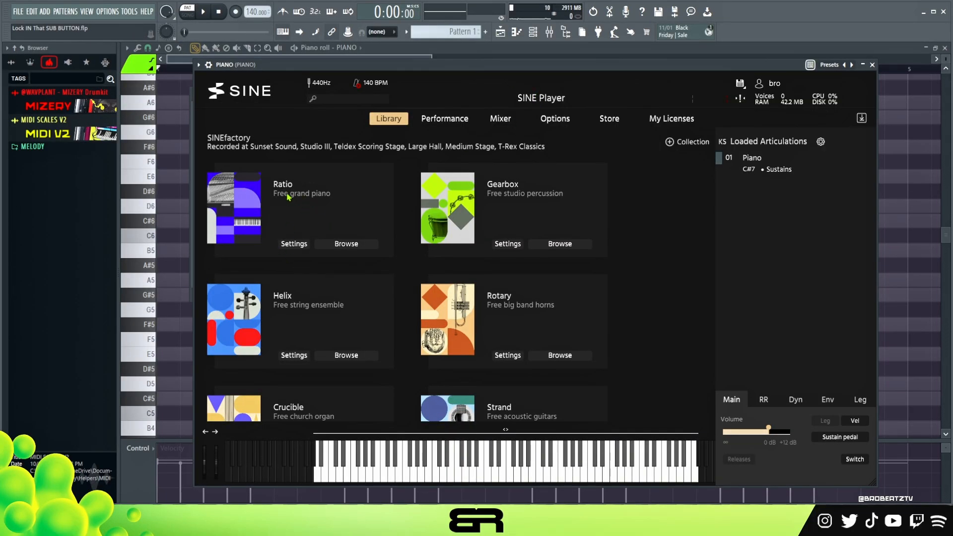
- Audition the PIANO channel's grand piano sound and show that channel's empty piano roll
{"action": "double_click", "coordinate": [614, 469]}
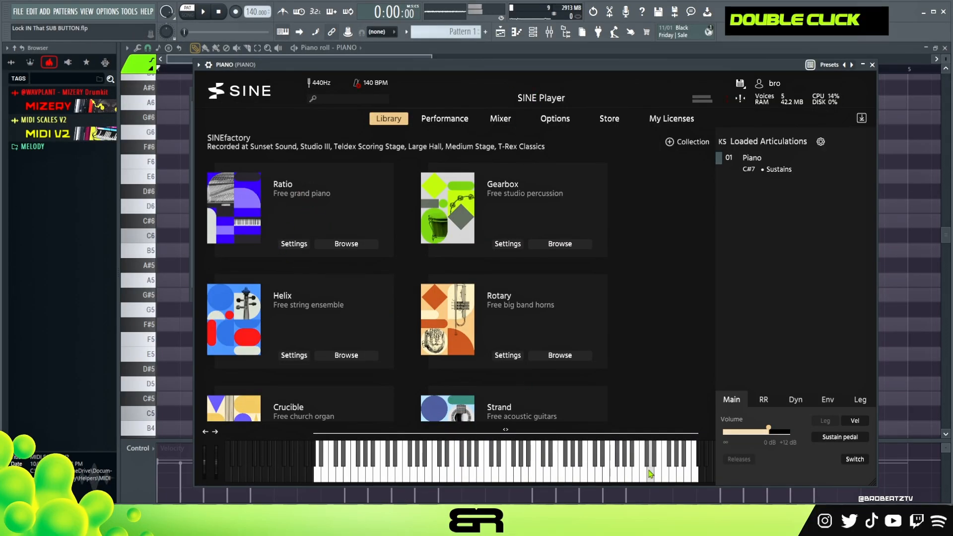
{"action": "left_click", "coordinate": [872, 64]}
{"action": "right_click", "coordinate": [284, 148]}
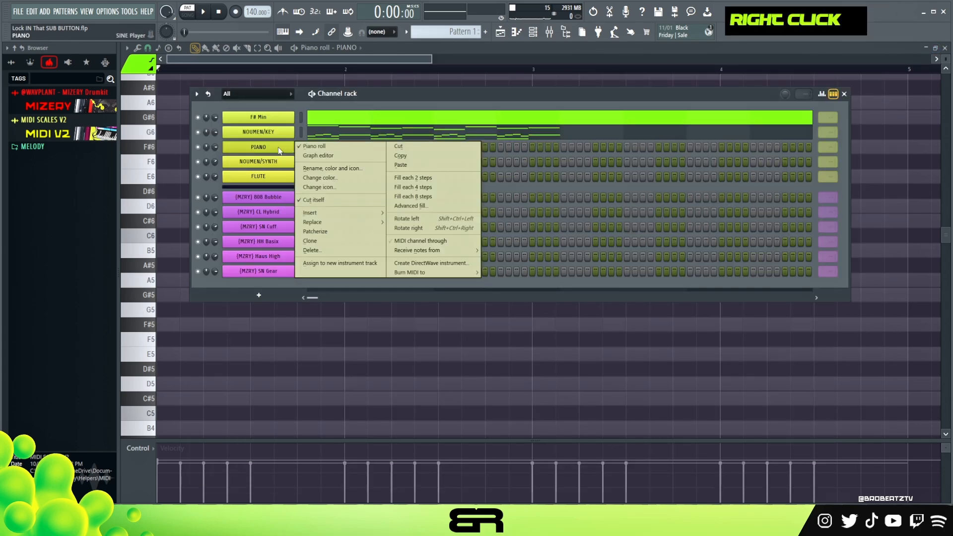
{"action": "left_click", "coordinate": [282, 359]}
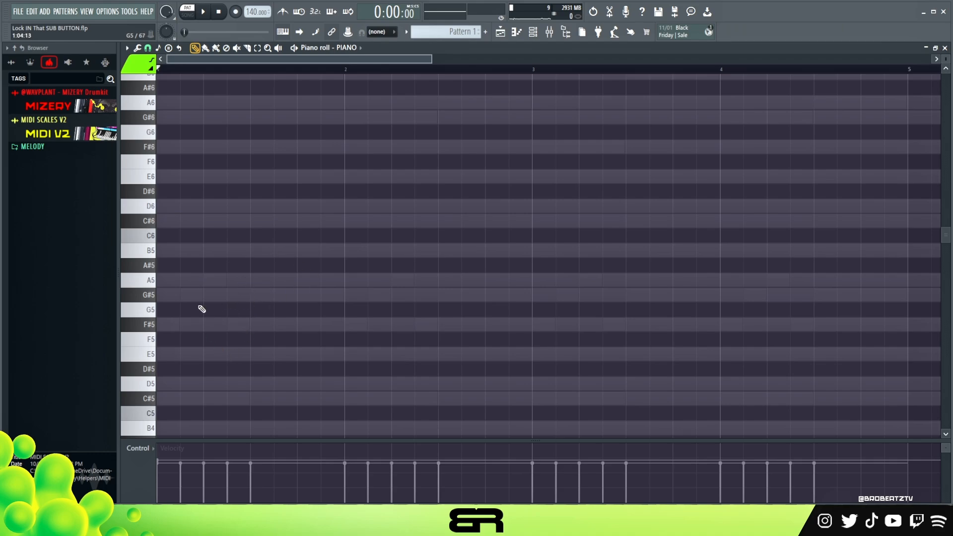
- Place a 12-step F#5 note at the start of bar 1 and duplicate it seven semitones up at C#6
{"action": "left_click", "coordinate": [171, 325]}
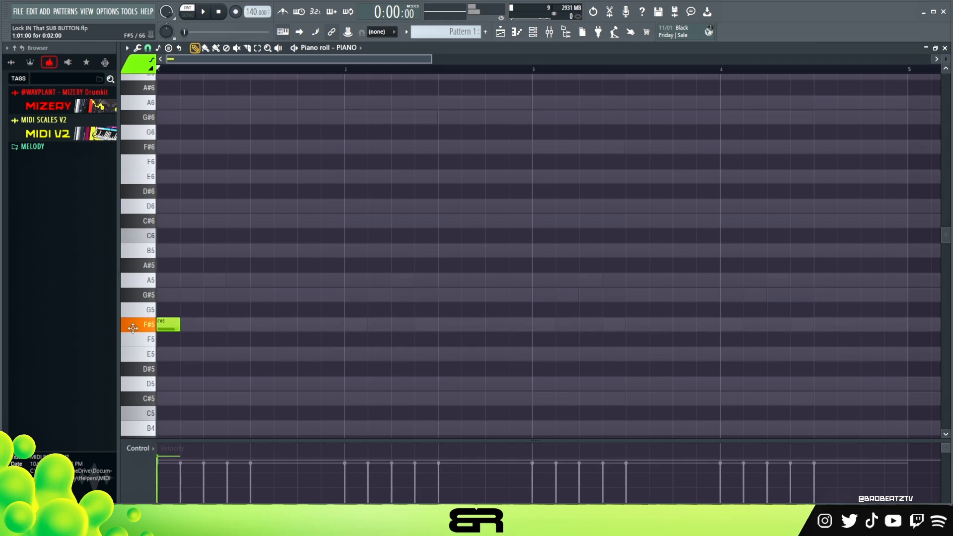
{"action": "left_click_drag", "start_coordinate": [181, 326], "coordinate": [298, 325]}
{"action": "left_click", "coordinate": [185, 333], "text": "ctrl"}
{"action": "left_click_drag", "start_coordinate": [186, 332], "coordinate": [175, 332]}
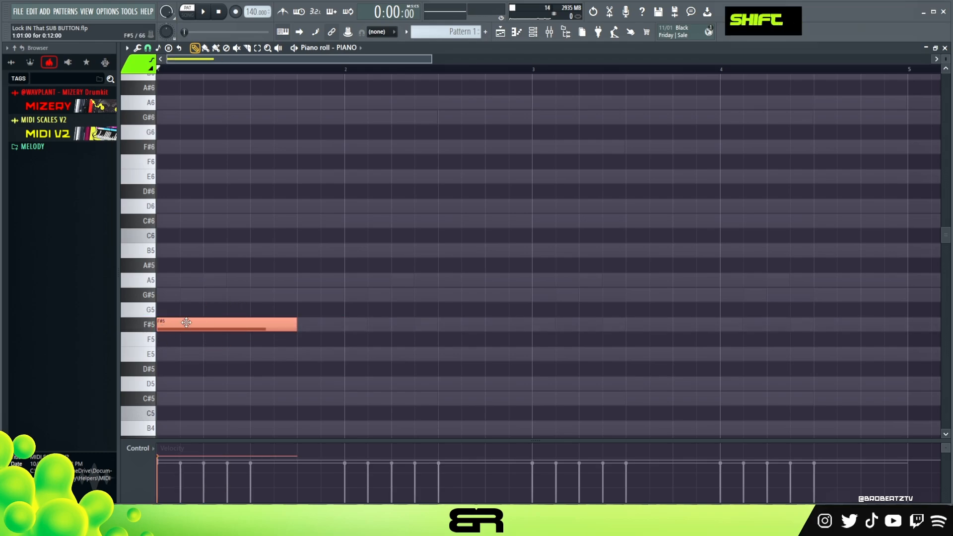
{"action": "scroll", "coordinate": [210, 320], "scroll_direction": "up", "scroll_amount": 3}
{"action": "key", "text": "shift+Up"}
{"action": "key", "text": "shift+Up"}
{"action": "key", "text": "shift+Up"}
{"action": "key", "text": "shift+Up"}
{"action": "key", "text": "shift+Up"}
{"action": "key", "text": "shift+Up"}
{"action": "key", "text": "shift+Up"}
- Duplicate the F#5 note one octave up to F#6, stacked above the C#6
{"action": "left_click", "coordinate": [220, 306]}
{"action": "left_click_drag", "start_coordinate": [196, 347], "coordinate": [180, 375]}
{"action": "mouse_move", "coordinate": [174, 371]}
{"action": "left_mouse_down"}
{"action": "mouse_move", "coordinate": [145, 369]}
{"action": "mouse_move", "coordinate": [221, 376]}
{"action": "mouse_move", "coordinate": [169, 367]}
{"action": "left_mouse_up"}
{"action": "key", "text": "ctrl+Up"}
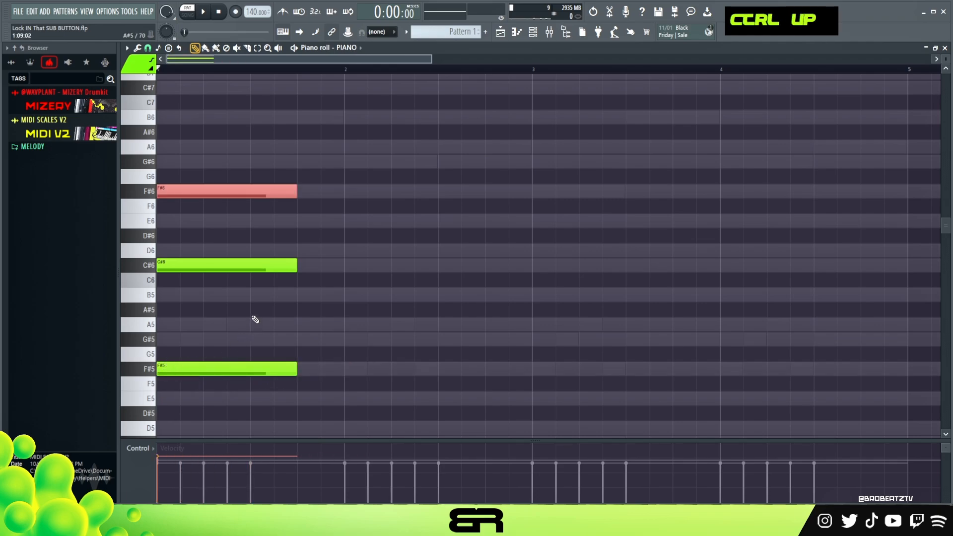
- Stagger the chord so C#6 starts on step 5 and F#6 on step 7 of bar 1, checking it by playback
{"action": "right_click", "coordinate": [343, 226]}
{"action": "left_click_drag", "start_coordinate": [241, 170], "coordinate": [210, 286]}
{"action": "left_click_drag", "start_coordinate": [184, 266], "coordinate": [240, 272]}
{"action": "right_click", "coordinate": [252, 174]}
{"action": "left_click", "coordinate": [254, 194], "text": "ctrl"}
{"action": "key", "text": "space"}
{"action": "key", "text": "space"}
{"action": "key", "text": "space"}
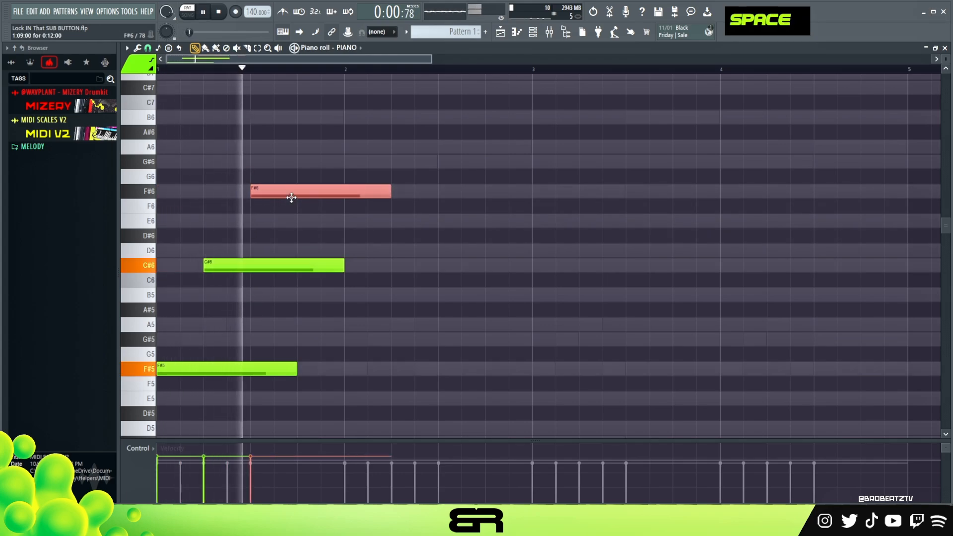
{"action": "left_click_drag", "start_coordinate": [251, 192], "coordinate": [278, 194]}
- Lower the velocity of all three piano notes slightly while replaying the chord to judge the level
{"action": "key", "text": "ctrl+a"}
{"action": "scroll", "coordinate": [305, 214], "scroll_direction": "down", "scroll_amount": 6, "text": "alt"}
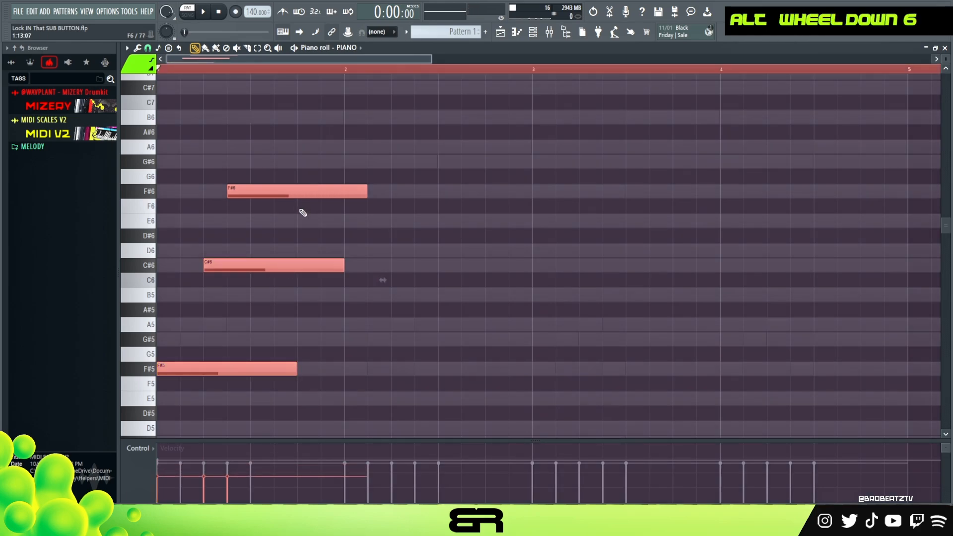
{"action": "key", "text": "space"}
{"action": "key", "text": "space"}
{"action": "scroll", "coordinate": [282, 281], "scroll_direction": "up", "scroll_amount": 4, "text": "alt"}
{"action": "key", "text": "space"}
{"action": "scroll", "coordinate": [284, 278], "scroll_direction": "up", "scroll_amount": 2, "text": "alt"}
{"action": "key", "text": "space"}
{"action": "key", "text": "space"}
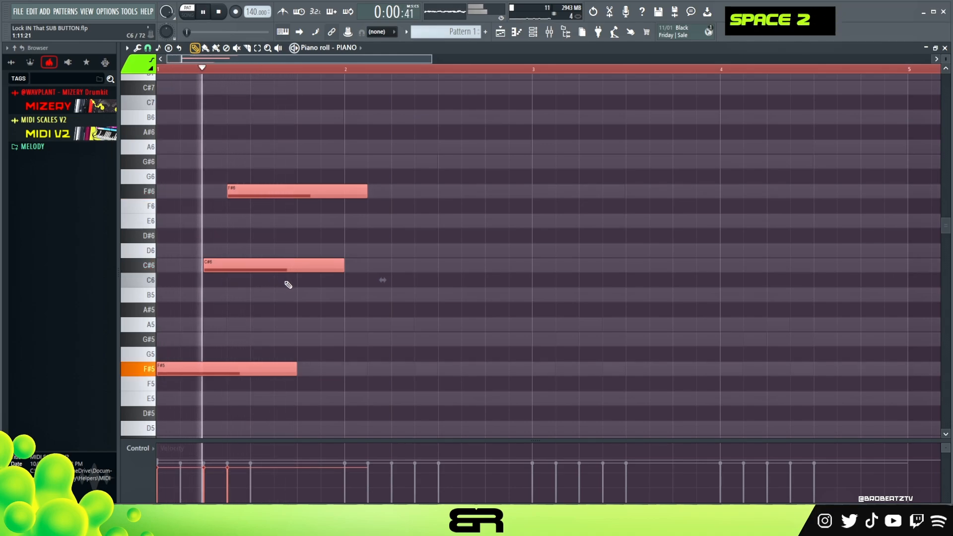
{"action": "right_click", "coordinate": [291, 294]}
{"action": "key", "text": "space"}
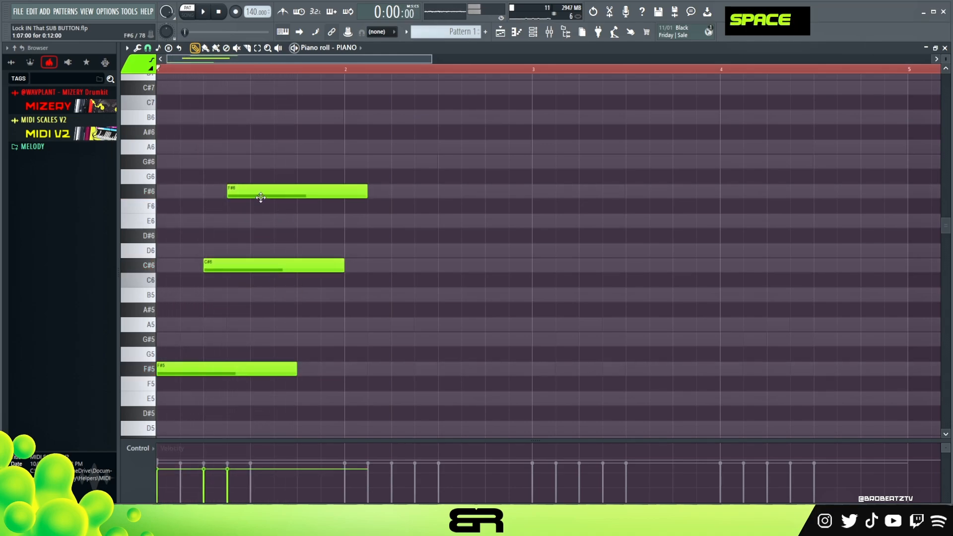
- Add a G#6 note at step 9 of bar 1, shorten it to four steps, and play the phrase
{"action": "left_click", "coordinate": [254, 162]}
{"action": "key", "text": "space"}
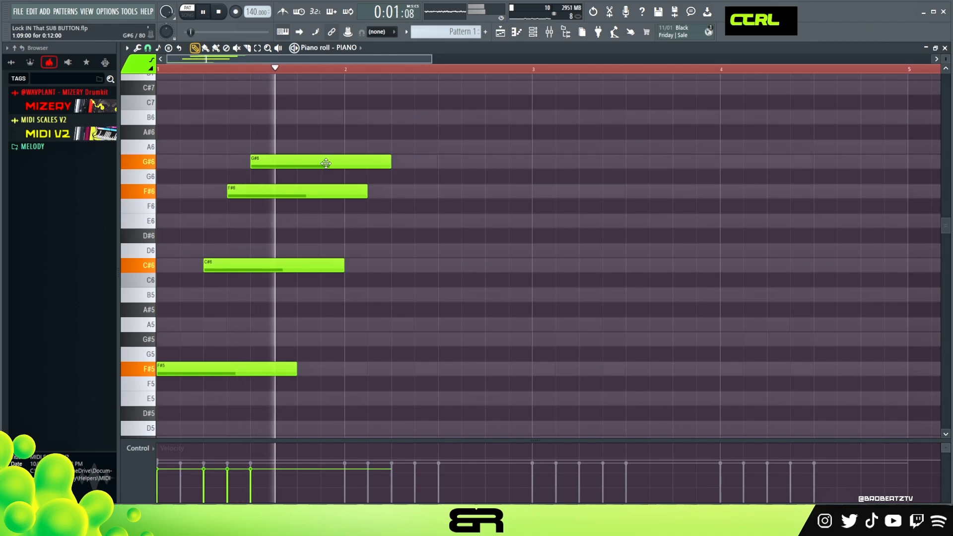
{"action": "key", "text": "space"}
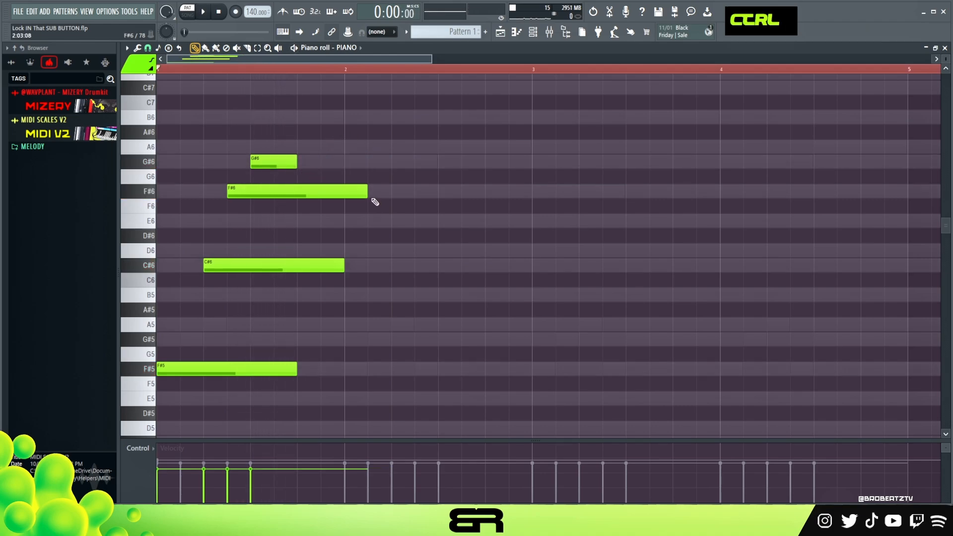
- Split the F#6 note at step 13 and add a G#6 at step 15, trimming both to end with bar 1
{"action": "left_click", "coordinate": [327, 163]}
{"action": "left_click_drag", "start_coordinate": [323, 149], "coordinate": [389, 194], "text": "ctrl"}
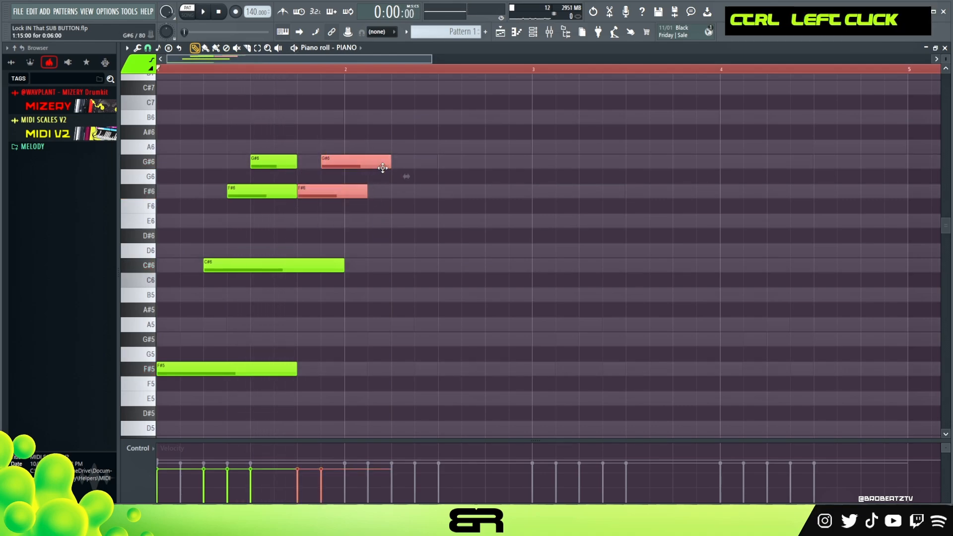
{"action": "left_click_drag", "start_coordinate": [389, 161], "coordinate": [365, 161]}
{"action": "right_click", "coordinate": [381, 198]}
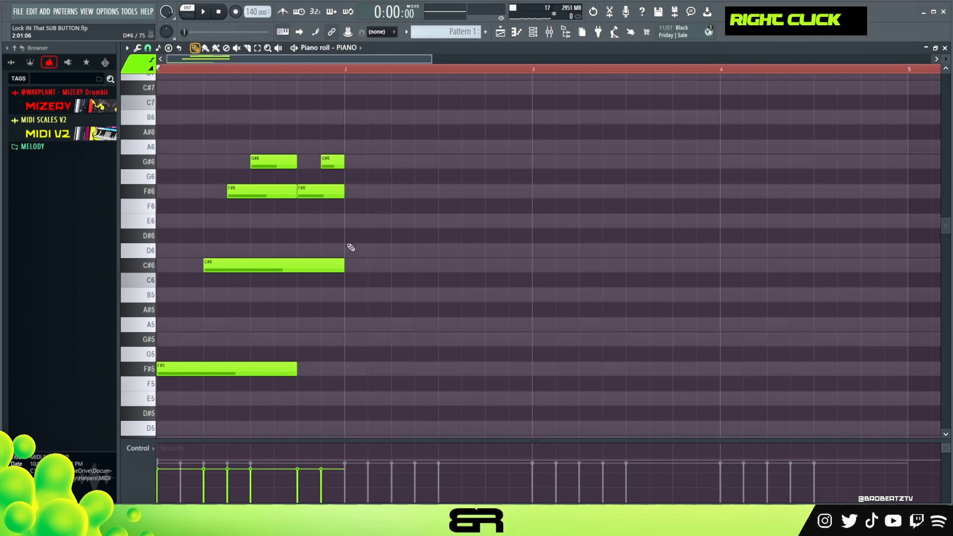
- Shorten the C#6 note to eight steps during playback and lower the velocity of the second F#6 note
{"action": "key", "text": "space"}
{"action": "key", "text": "space"}
{"action": "key", "text": "space"}
{"action": "left_click_drag", "start_coordinate": [343, 265], "coordinate": [297, 269]}
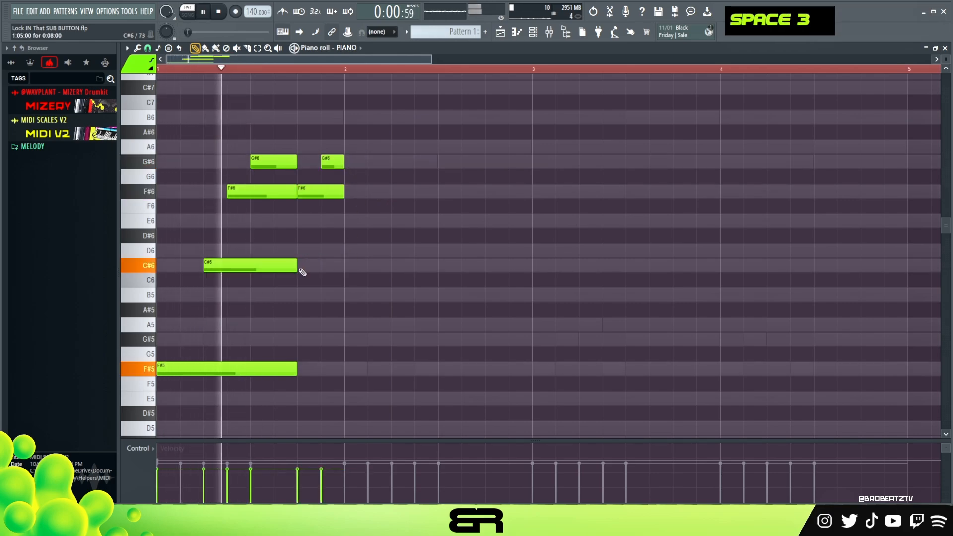
{"action": "right_click", "coordinate": [343, 245]}
{"action": "key", "text": "space"}
{"action": "left_click_drag", "start_coordinate": [335, 140], "coordinate": [299, 214], "text": "ctrl"}
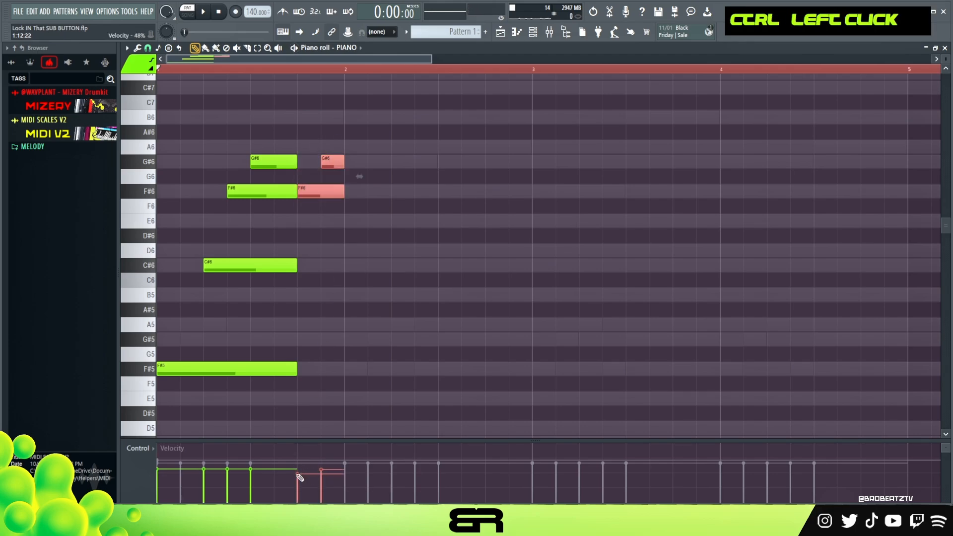
- Copy the bar 1 phrase into bar 2 and delete the copied F#6 and G#6 at its end
{"action": "left_click_drag", "start_coordinate": [362, 125], "coordinate": [293, 372], "text": "ctrl"}
{"action": "left_click_drag", "start_coordinate": [185, 368], "coordinate": [373, 367], "text": "shift"}
{"action": "right_click", "coordinate": [535, 191]}
{"action": "right_click", "coordinate": [523, 191]}
{"action": "right_click", "coordinate": [521, 161]}
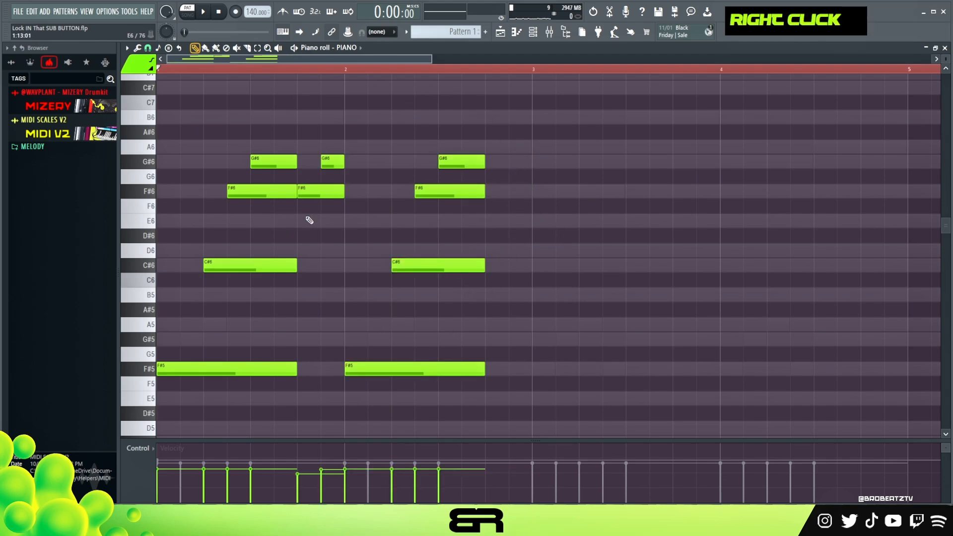
- Duplicate the piano phrase from bars 1 and 2 into bars 3 and 4
{"action": "left_click_drag", "start_coordinate": [494, 180], "coordinate": [343, 159], "text": "ctrl"}
{"action": "left_click_drag", "start_coordinate": [491, 140], "coordinate": [471, 292], "text": "ctrl"}
{"action": "left_click", "coordinate": [477, 179], "text": "ctrl"}
{"action": "left_click_drag", "start_coordinate": [529, 126], "coordinate": [167, 374], "text": "ctrl"}
{"action": "left_click_drag", "start_coordinate": [178, 367], "coordinate": [554, 365], "text": "shift"}
- Transpose all piano notes down two octaves and fine-tune their velocity while playing the pattern
{"action": "key", "text": "ctrl+a"}
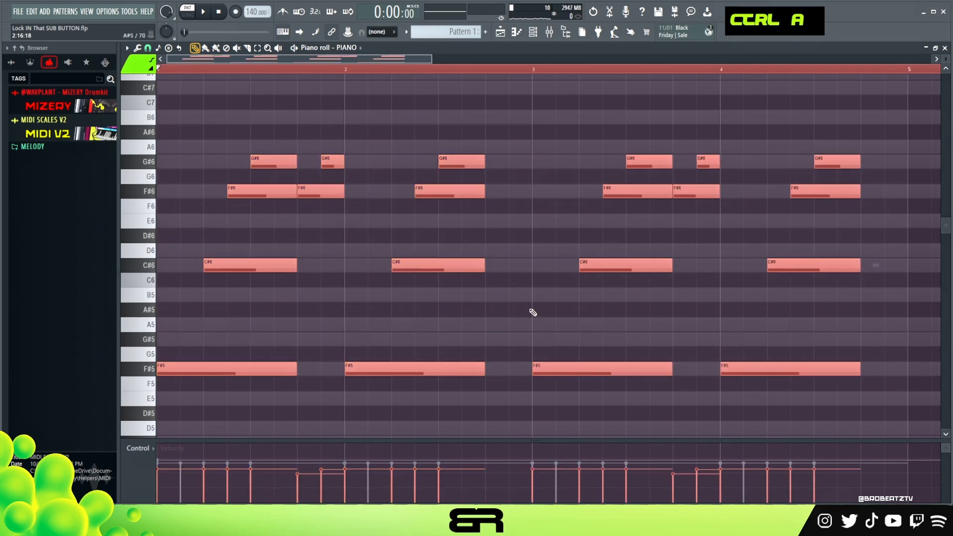
{"action": "key", "text": "ctrl+Down"}
{"action": "key", "text": "ctrl+Down"}
{"action": "key", "text": "space"}
{"action": "scroll", "coordinate": [419, 273], "scroll_direction": "down", "scroll_amount": 3, "text": "alt"}
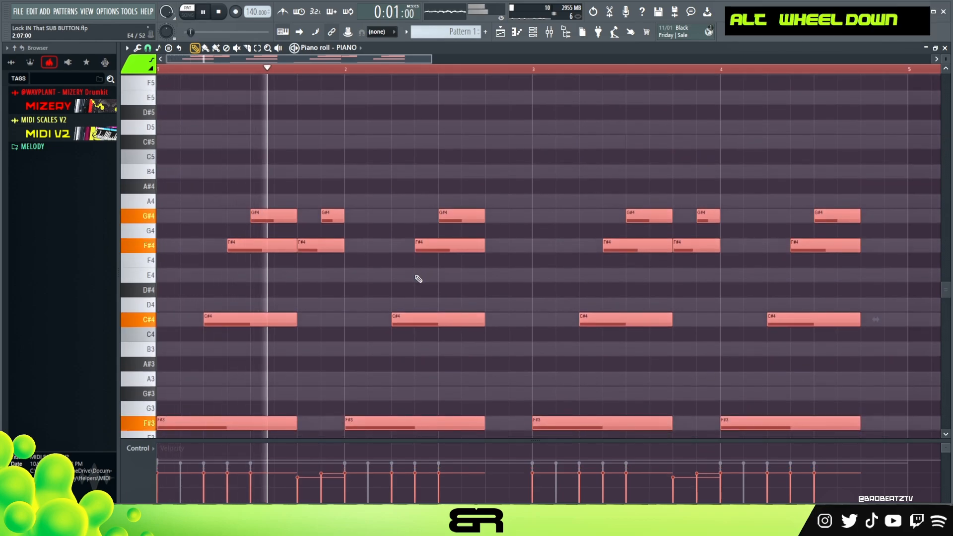
{"action": "scroll", "coordinate": [419, 277], "scroll_direction": "up", "scroll_amount": 1, "text": "alt"}
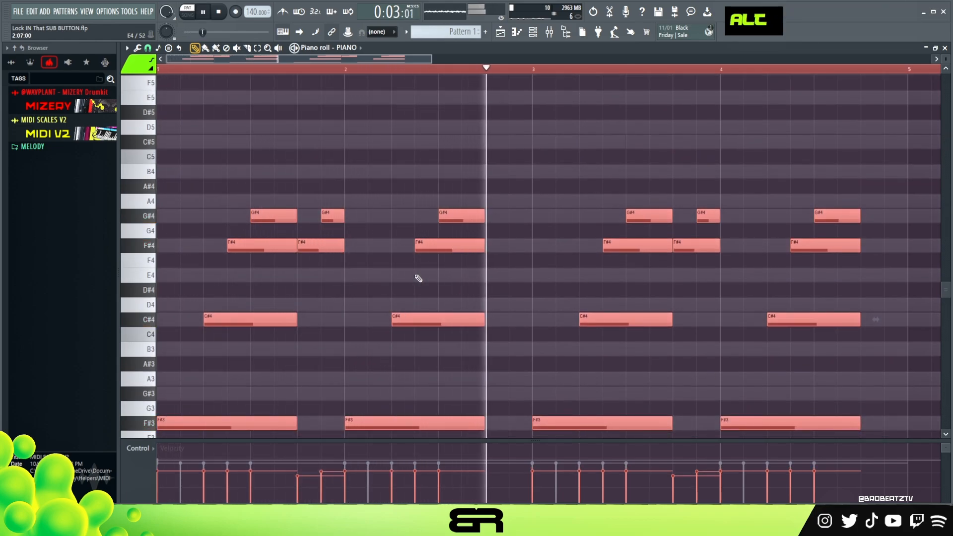
{"action": "key", "text": "space"}
{"action": "right_click", "coordinate": [450, 288]}
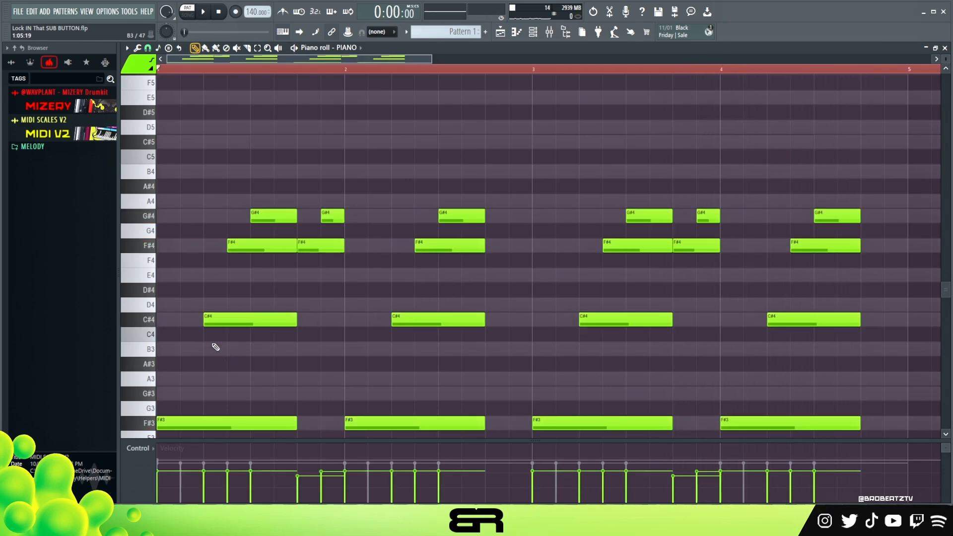
- Copy bar 1's C#4 note to C#6 at the start of the bar and lengthen it to just under 12 steps
{"action": "left_click_drag", "start_coordinate": [197, 316], "coordinate": [292, 335]}
{"action": "key", "text": "ctrl+Up"}
{"action": "key", "text": "shift+Left"}
{"action": "key", "text": "ctrl+Up"}
{"action": "scroll", "coordinate": [279, 323], "scroll_direction": "up", "scroll_amount": 4}
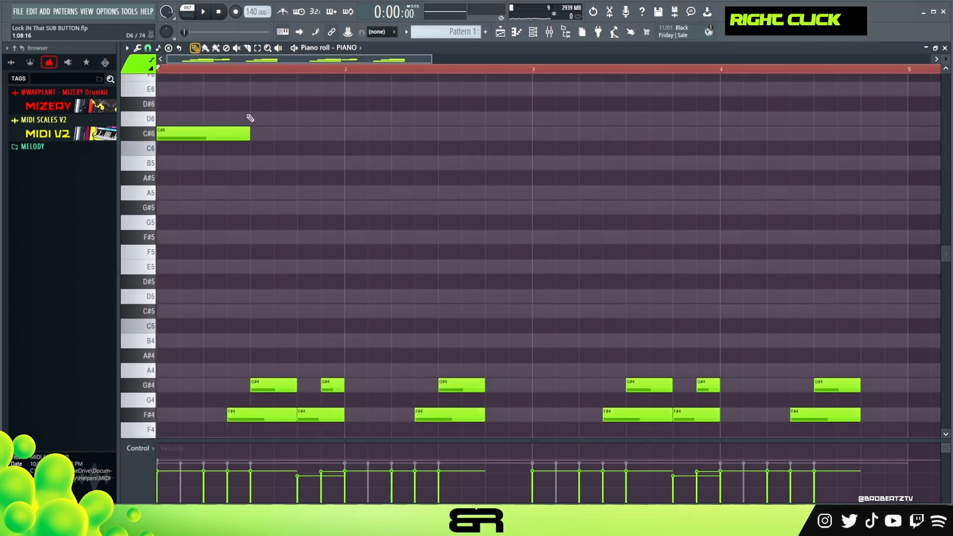
{"action": "left_click_drag", "start_coordinate": [248, 132], "coordinate": [324, 150]}
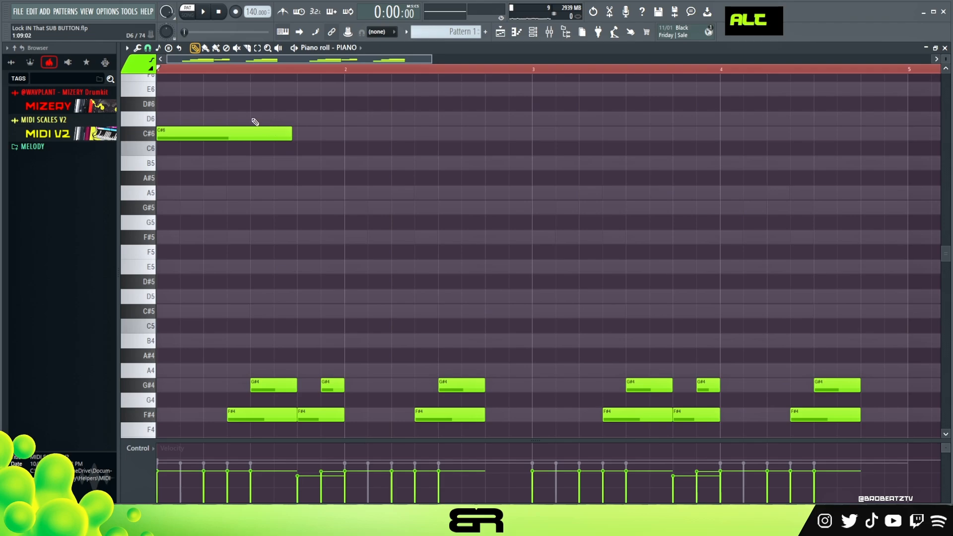
- Raise the C#6 note's velocity to maximum and play the pattern
{"action": "key", "text": "space"}
{"action": "key", "text": "space"}
{"action": "left_click_drag", "start_coordinate": [208, 120], "coordinate": [232, 191]}
{"action": "right_click", "coordinate": [286, 219]}
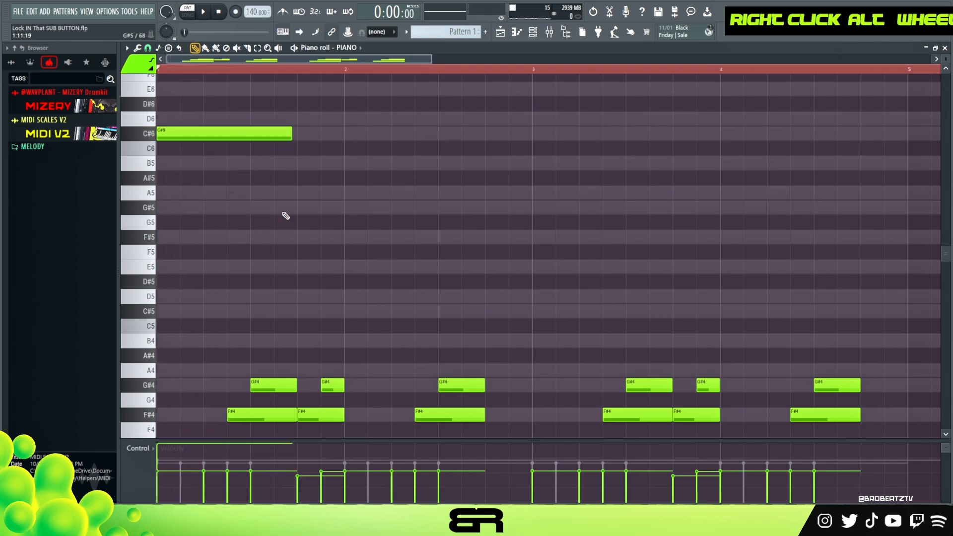
{"action": "key", "text": "space"}
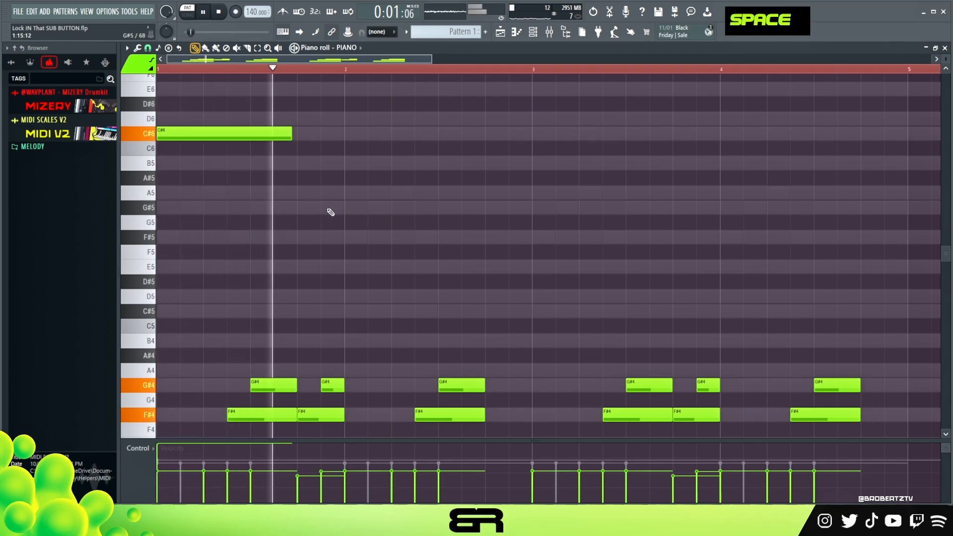
- Add long notes G#5, F#5 and G#5 at the starts of bars 2, 3 and 4 while the pattern plays
{"action": "left_click", "coordinate": [346, 192]}
{"action": "key", "text": "space"}
{"action": "left_click_drag", "start_coordinate": [387, 199], "coordinate": [387, 214]}
{"action": "key", "text": "space"}
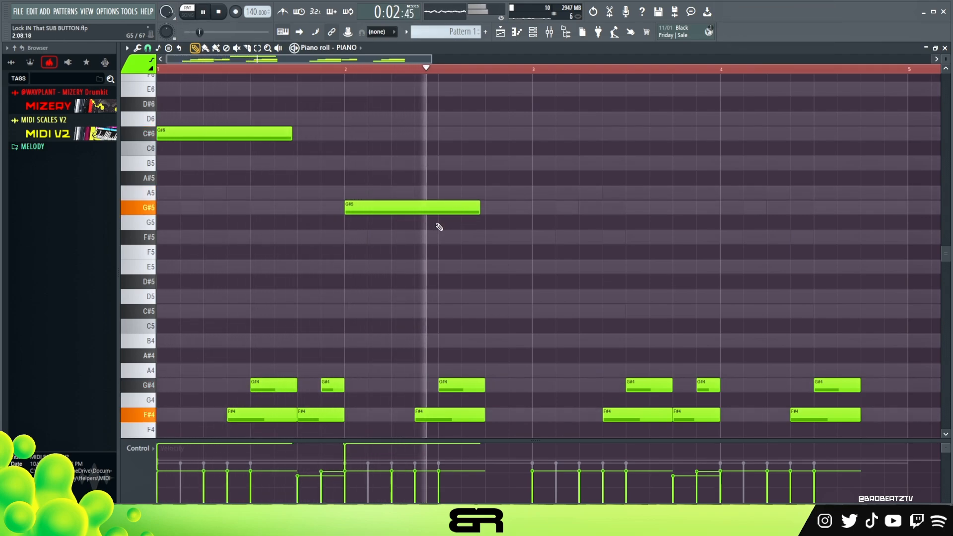
{"action": "left_click", "coordinate": [533, 237]}
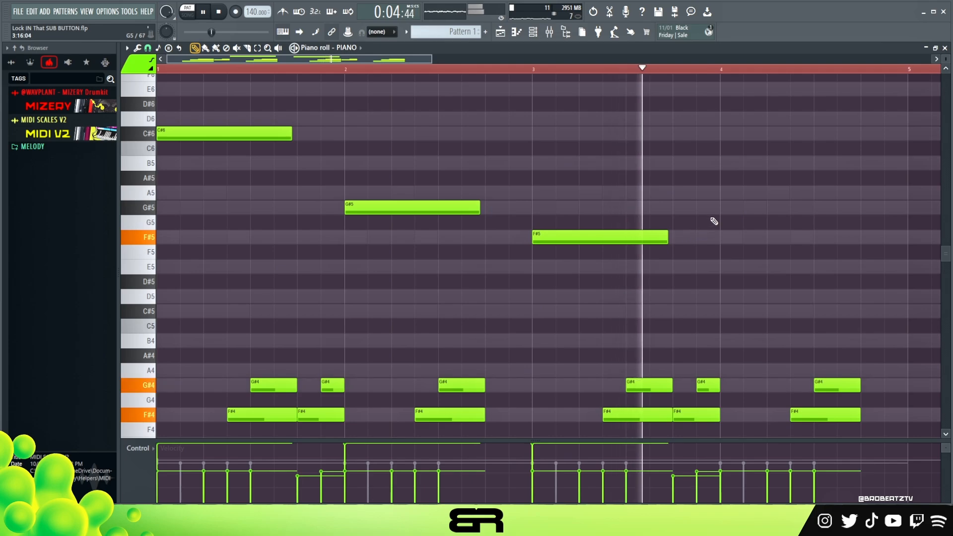
{"action": "left_click", "coordinate": [722, 208]}
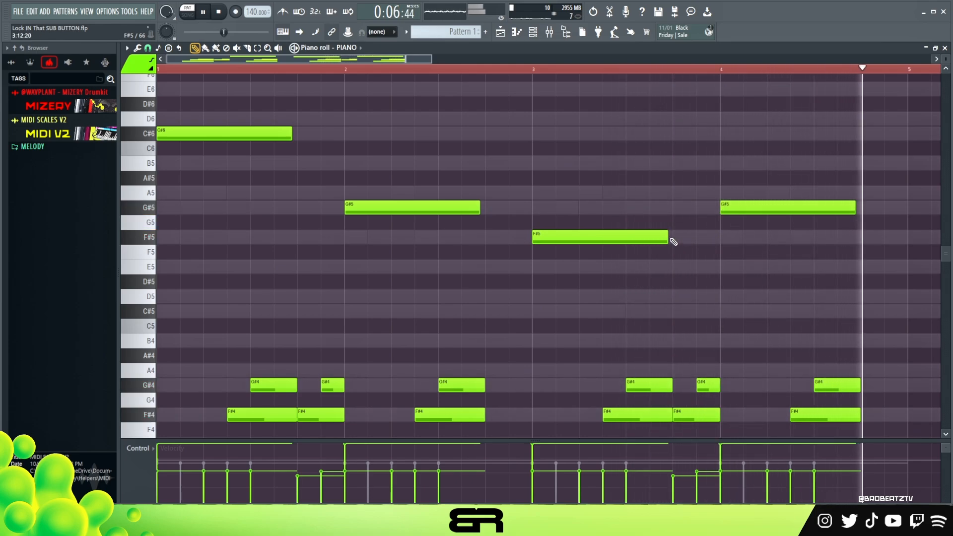
{"action": "key", "text": "space"}
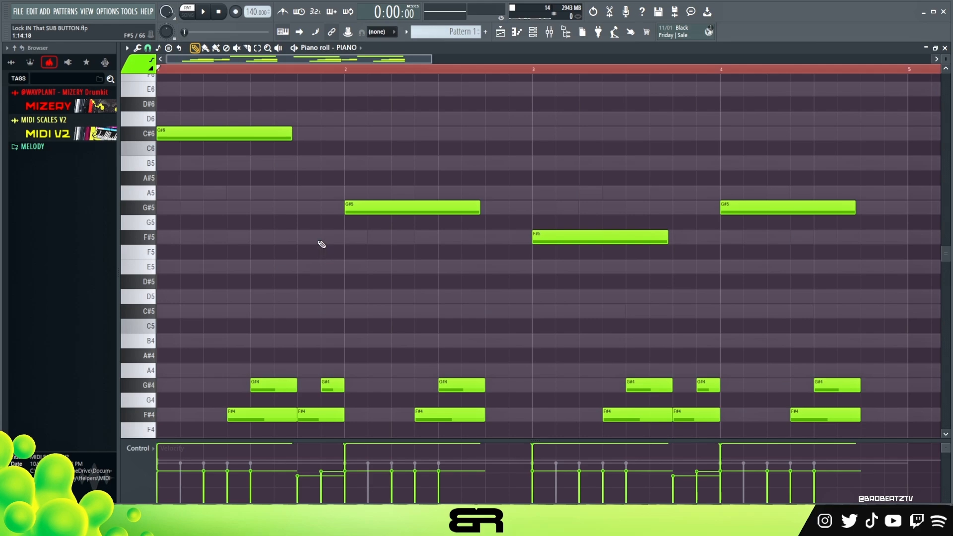
- Try an A3 note between the F#3 and C#4 notes in bar 1
{"action": "scroll", "coordinate": [322, 242], "scroll_direction": "down", "scroll_amount": 5}
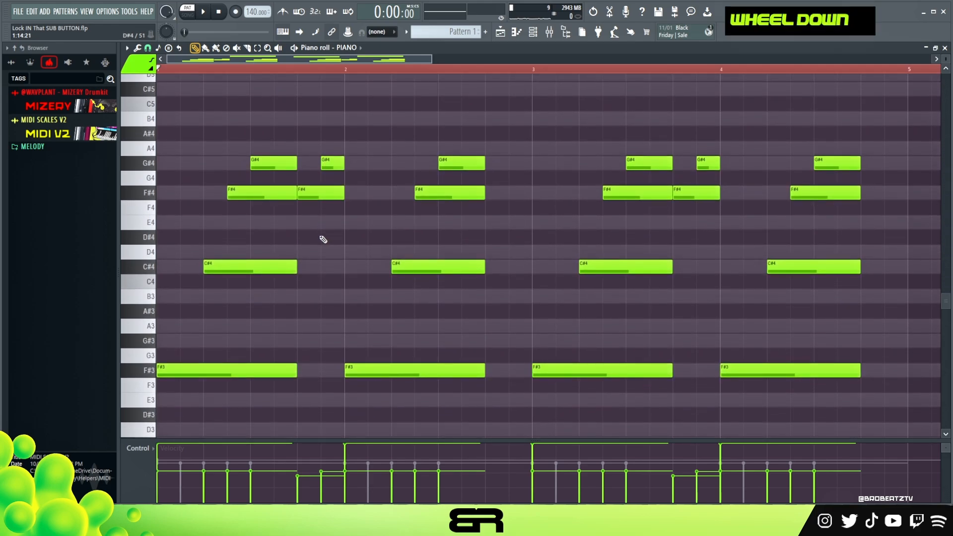
{"action": "mouse_move", "coordinate": [295, 248]}
{"action": "left_mouse_down"}
{"action": "mouse_move", "coordinate": [192, 361]}
{"action": "mouse_move", "coordinate": [189, 379]}
{"action": "left_mouse_up"}
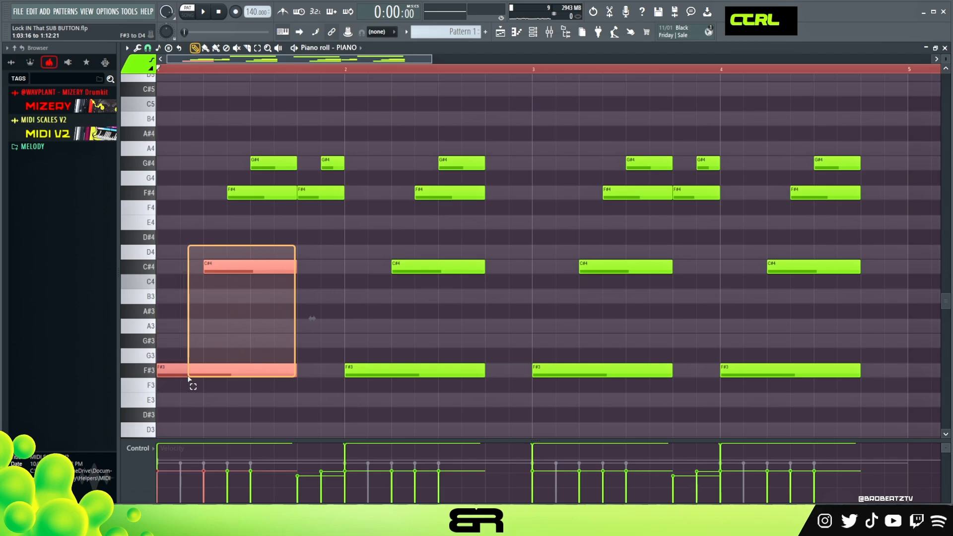
{"action": "right_click", "coordinate": [198, 331]}
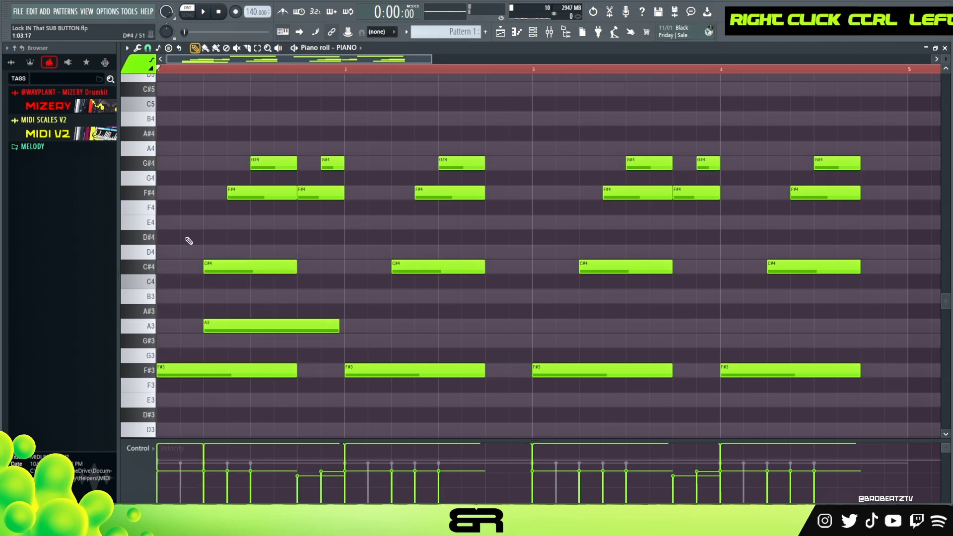
{"action": "left_click_drag", "start_coordinate": [191, 242], "coordinate": [278, 384]}
{"action": "right_click", "coordinate": [305, 349]}
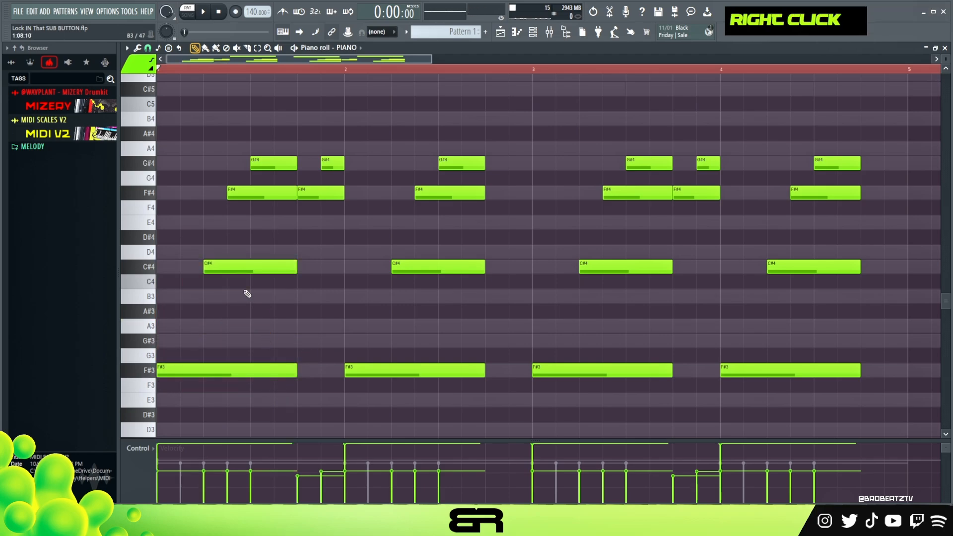
- Add stacked G#3, A3 and B3 notes at step 9 of bar 1 and transpose them up two octaves
{"action": "left_click_drag", "start_coordinate": [275, 299], "coordinate": [296, 369]}
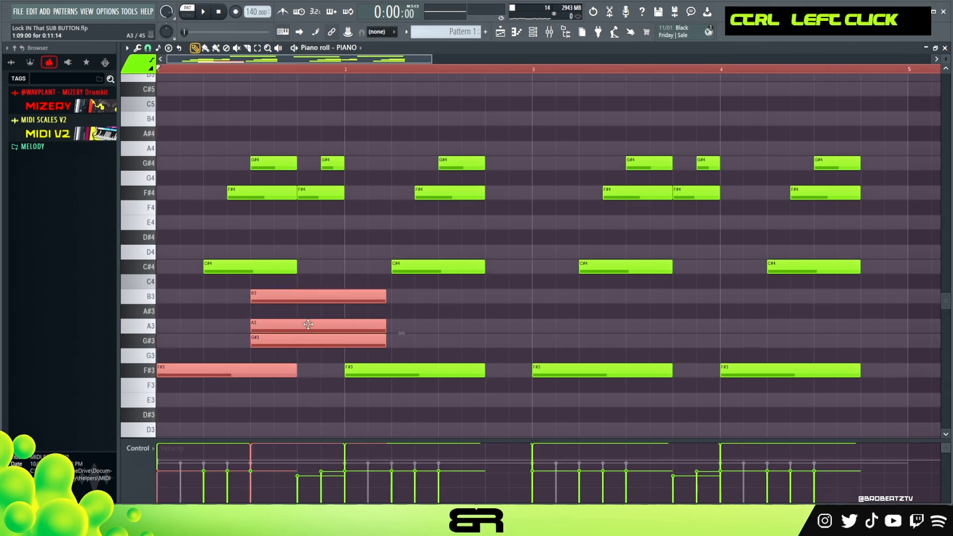
{"action": "left_click_drag", "start_coordinate": [336, 296], "coordinate": [334, 313]}
{"action": "key", "text": "ctrl+Up"}
{"action": "key", "text": "ctrl+Up"}
{"action": "scroll", "coordinate": [335, 342], "scroll_direction": "up", "scroll_amount": 8}
{"action": "scroll", "coordinate": [340, 336], "scroll_direction": "down", "scroll_amount": 1}
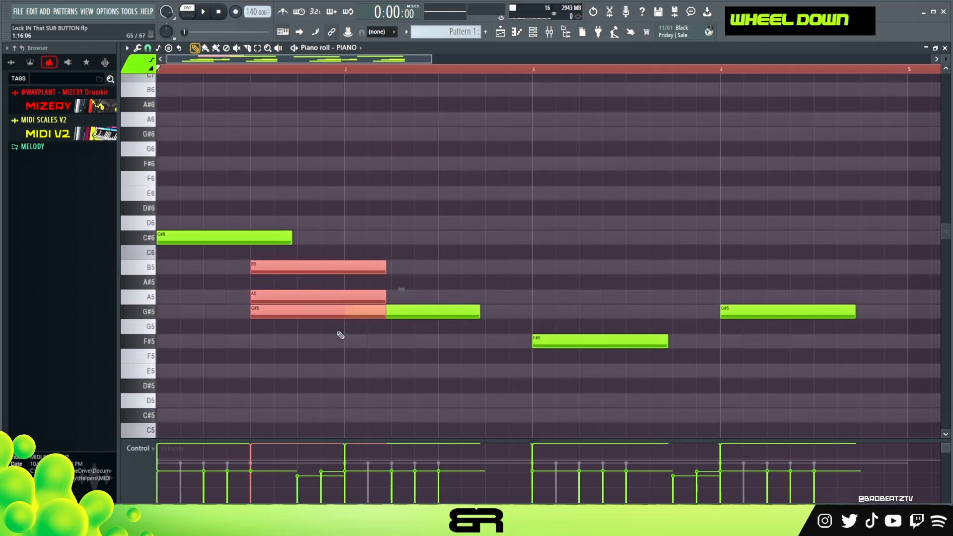
- Transpose the stacked G#5, A5 and B5 notes in bar 1 up another octave and deselect them
{"action": "key", "text": "ctrl+Up"}
{"action": "scroll", "coordinate": [261, 210], "scroll_direction": "up", "scroll_amount": 1}
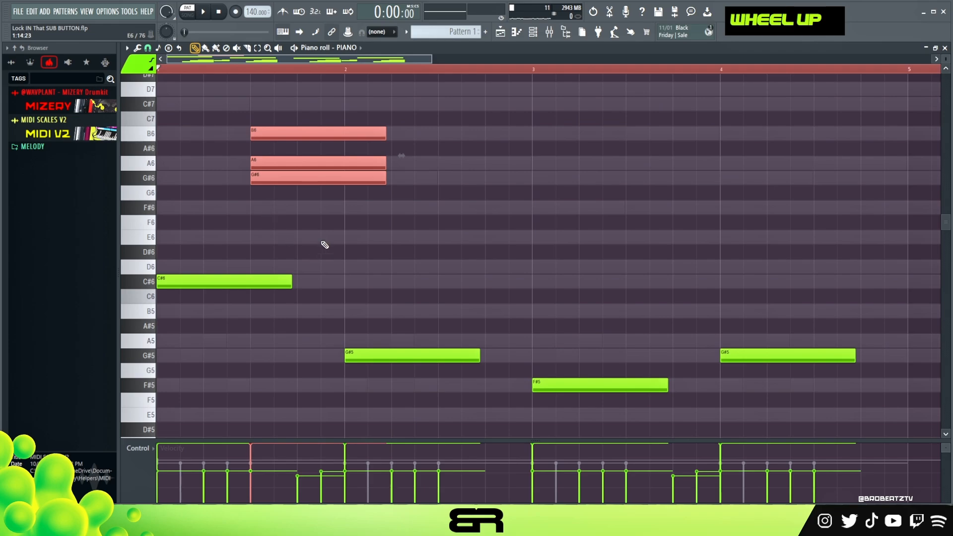
{"action": "right_click", "coordinate": [324, 242]}
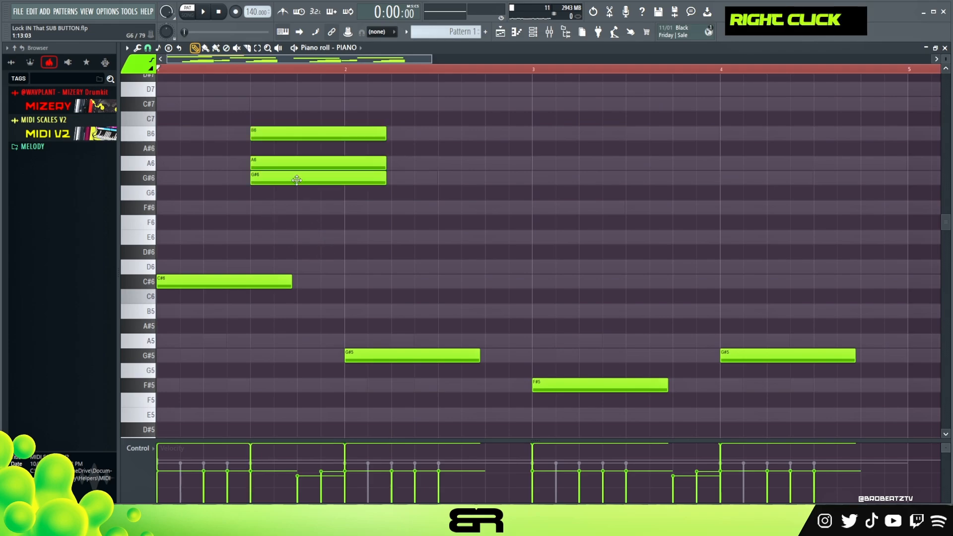
- Turn the stack into a descending run of short A6, G#6 and F#6 notes starting at step 9 of bar 1
{"action": "left_click_drag", "start_coordinate": [277, 169], "coordinate": [286, 178]}
{"action": "key", "text": "shift+d"}
{"action": "right_click", "coordinate": [286, 208]}
{"action": "key", "text": "space"}
{"action": "left_click", "coordinate": [302, 222]}
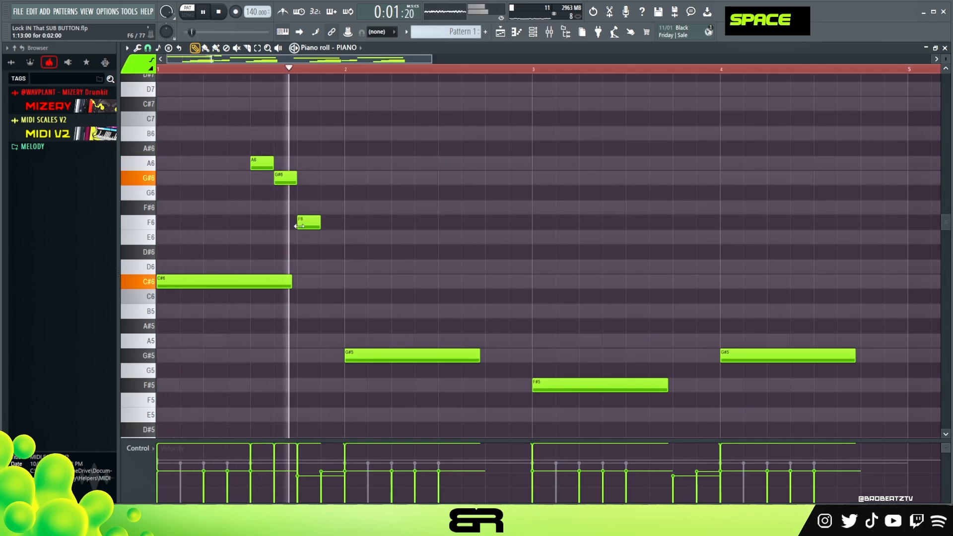
{"action": "left_click", "coordinate": [305, 208]}
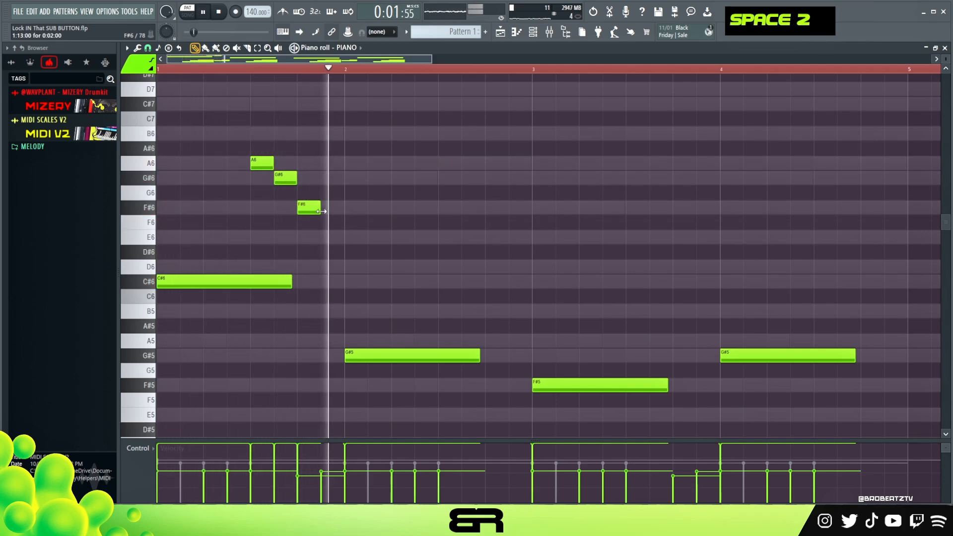
{"action": "key", "text": "space"}
- Extend the F#6 to the end of bar 1 and lower the run's velocities, keeping A6 and G#6 softer than F#6
{"action": "left_click_drag", "start_coordinate": [323, 211], "coordinate": [269, 157]}
{"action": "key", "text": "space"}
{"action": "scroll", "coordinate": [278, 168], "scroll_direction": "down", "scroll_amount": 6, "text": "alt"}
{"action": "key", "text": "space"}
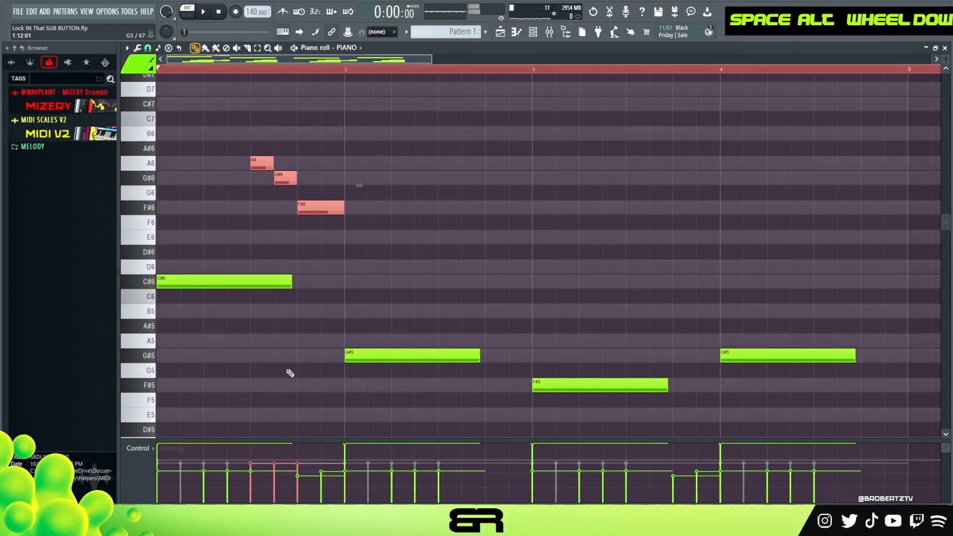
{"action": "key", "text": "space"}
{"action": "left_click_drag", "start_coordinate": [255, 470], "coordinate": [294, 464]}
{"action": "key", "text": "space"}
{"action": "left_click", "coordinate": [336, 260]}
{"action": "key", "text": "space"}
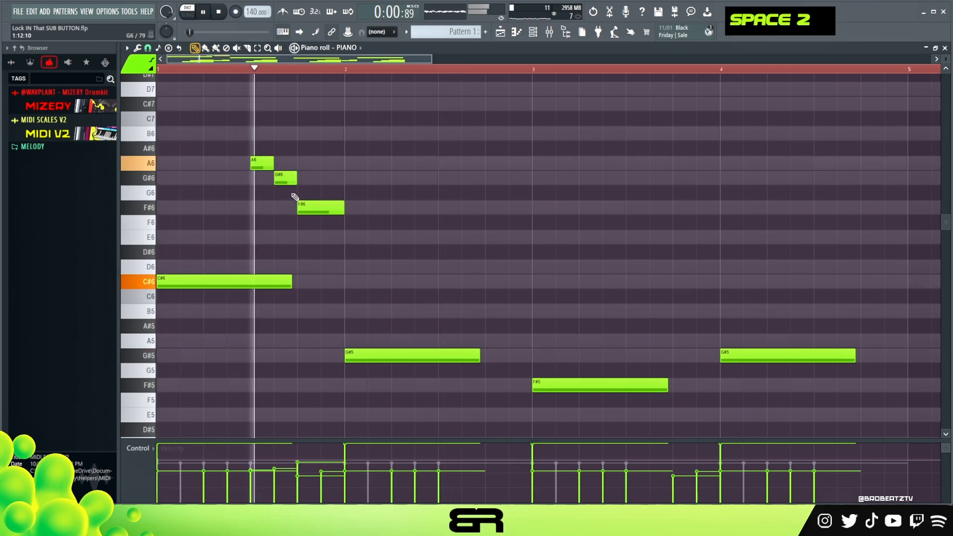
{"action": "key", "text": "space"}
{"action": "key", "text": "space"}
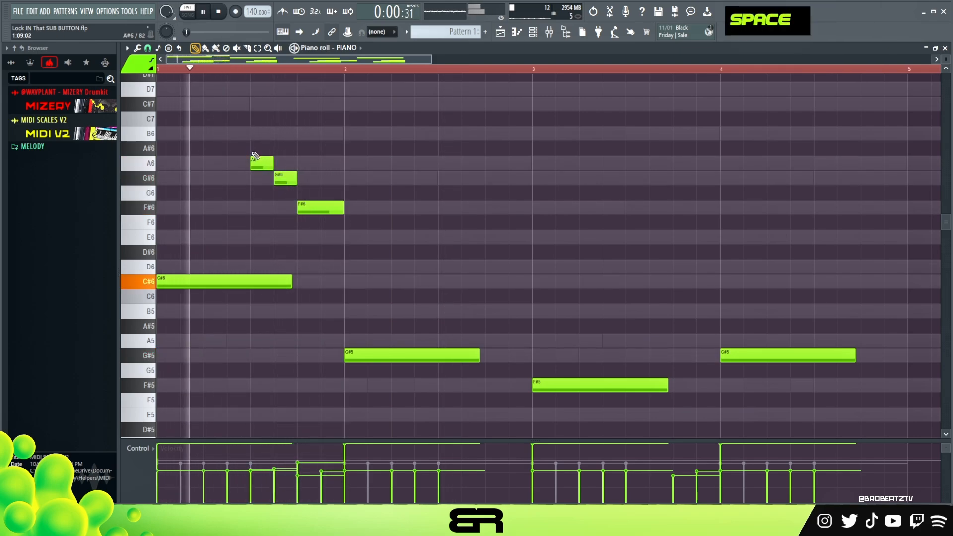
- Set the snap to 1/4 beat, shorten bar 1's A6 and G#6 to one step each directly before the F#6, and play the pattern
{"action": "left_click", "coordinate": [152, 49]}
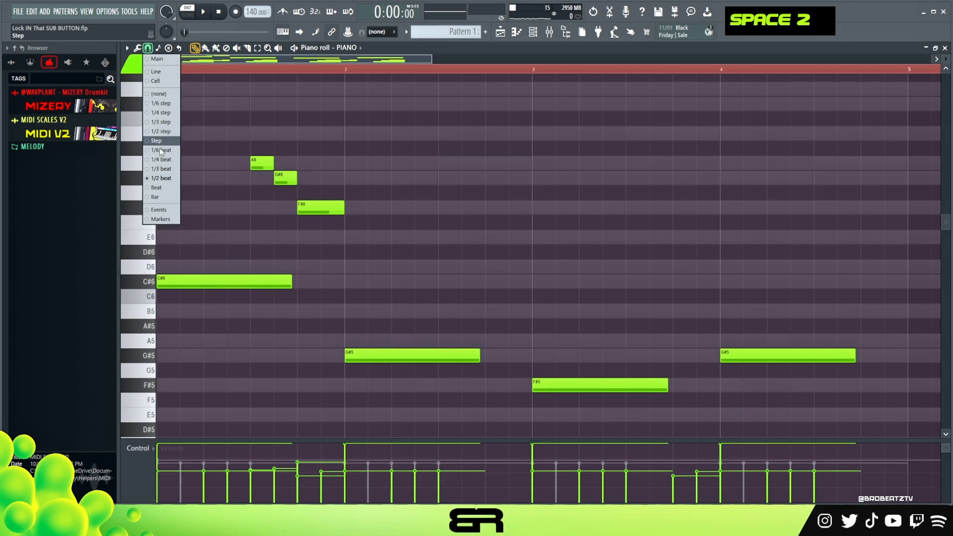
{"action": "left_click", "coordinate": [162, 161]}
{"action": "left_click_drag", "start_coordinate": [254, 149], "coordinate": [283, 179]}
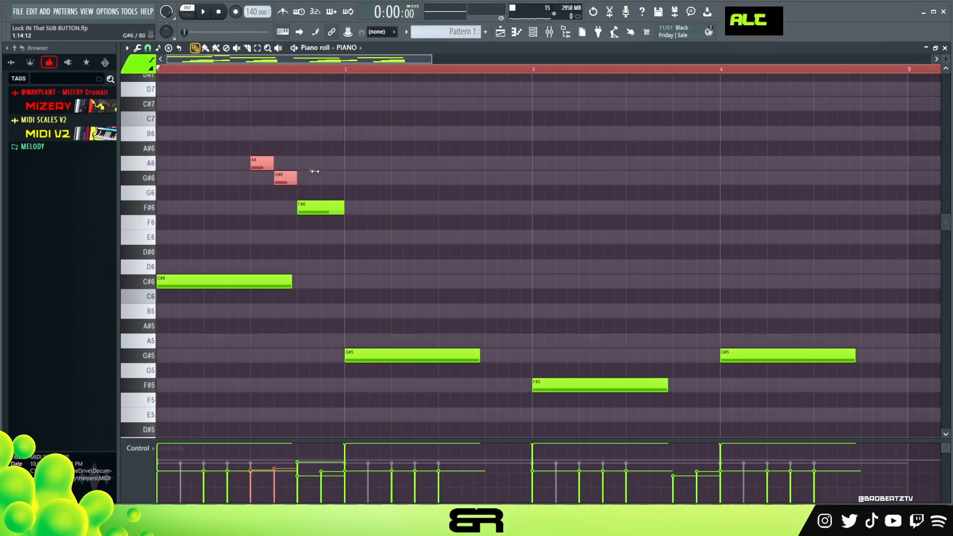
{"action": "right_click", "coordinate": [278, 204]}
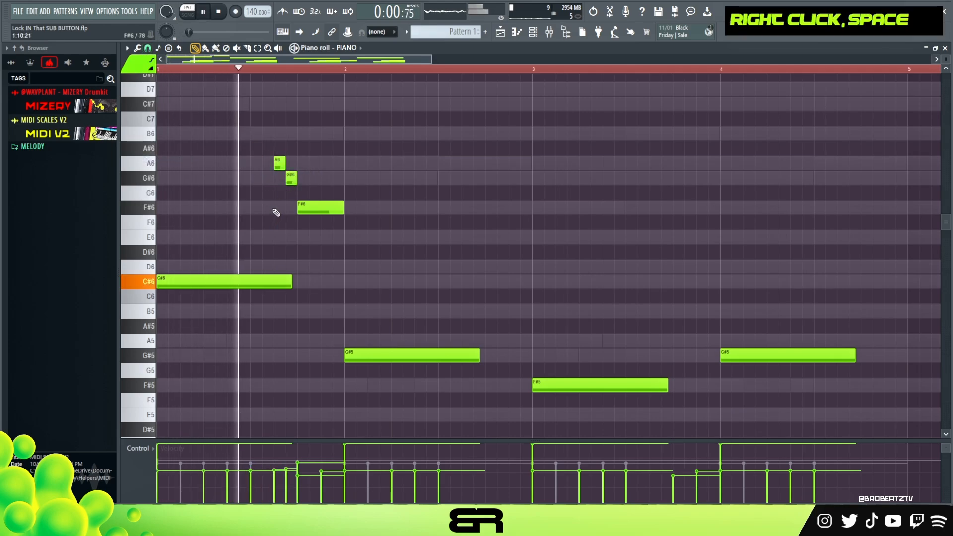
{"action": "key", "text": "space"}
{"action": "key", "text": "space"}
{"action": "right_click", "coordinate": [383, 233]}
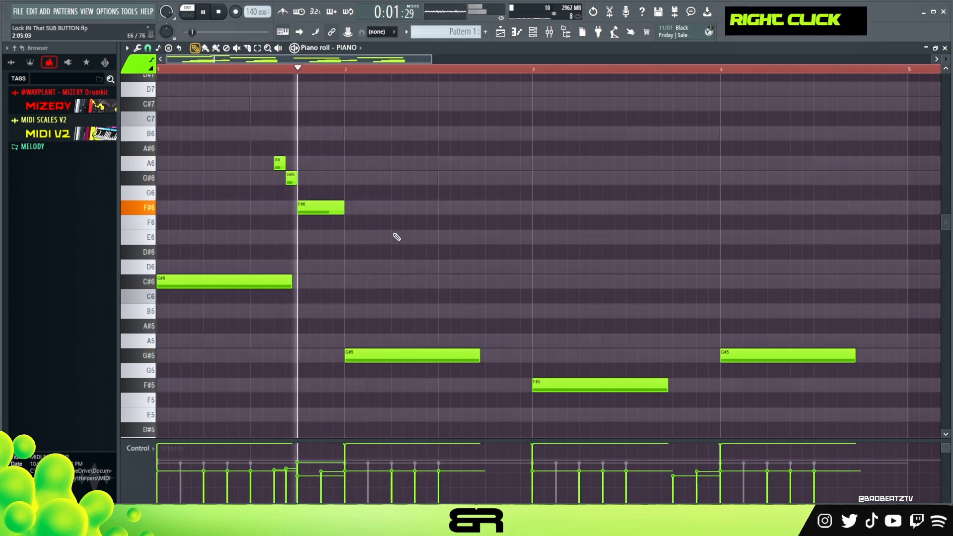
- Add a rising run of short F#6, G#6, A6 and B6 notes from step 11 of bar 2
{"action": "key", "text": "space"}
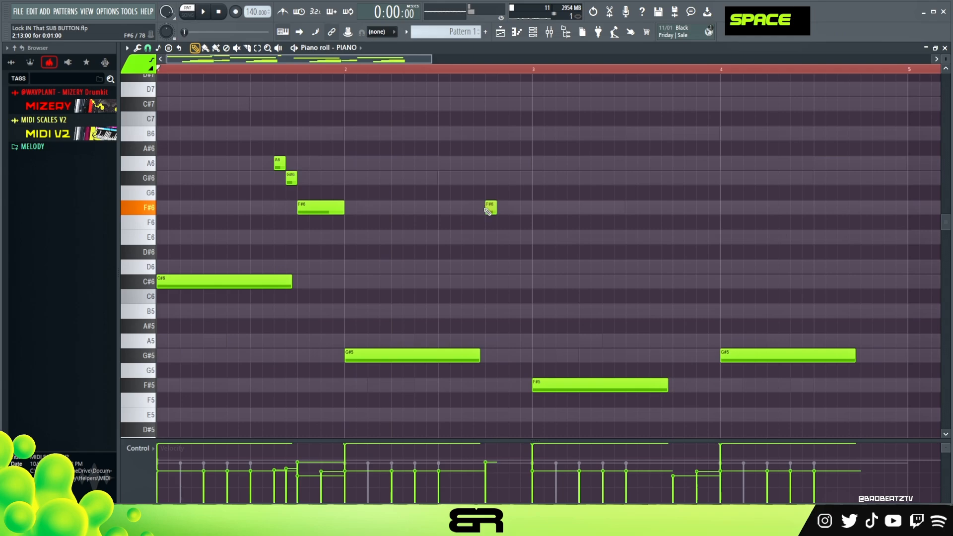
{"action": "key", "text": "space"}
{"action": "left_click", "coordinate": [466, 207]}
{"action": "right_click", "coordinate": [490, 207]}
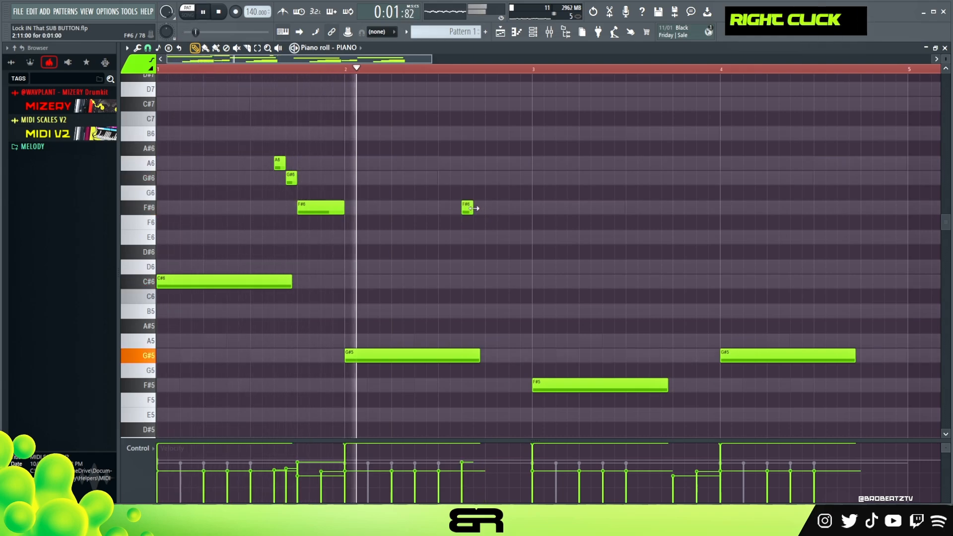
{"action": "left_click_drag", "start_coordinate": [474, 208], "coordinate": [485, 207], "text": "alt"}
{"action": "key", "text": "space"}
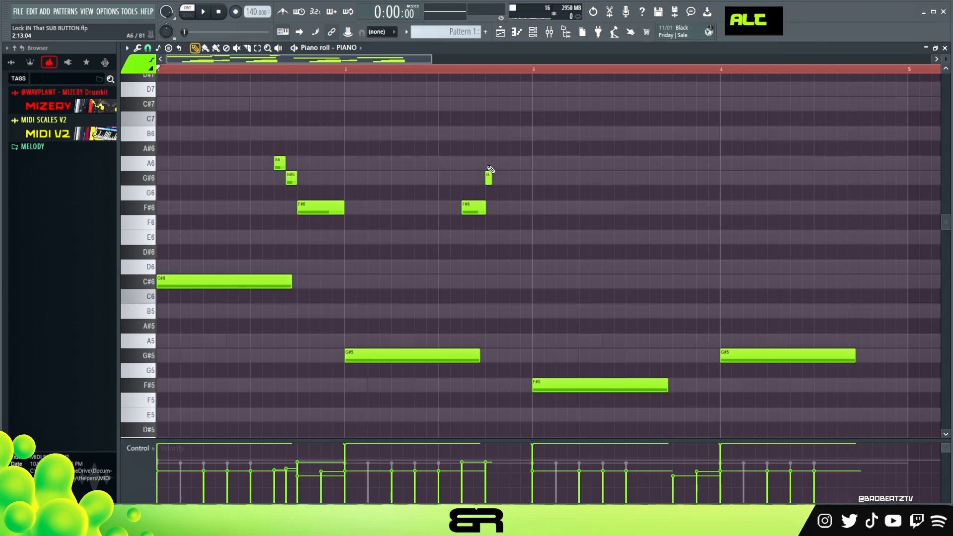
{"action": "left_click", "coordinate": [492, 163], "text": "alt"}
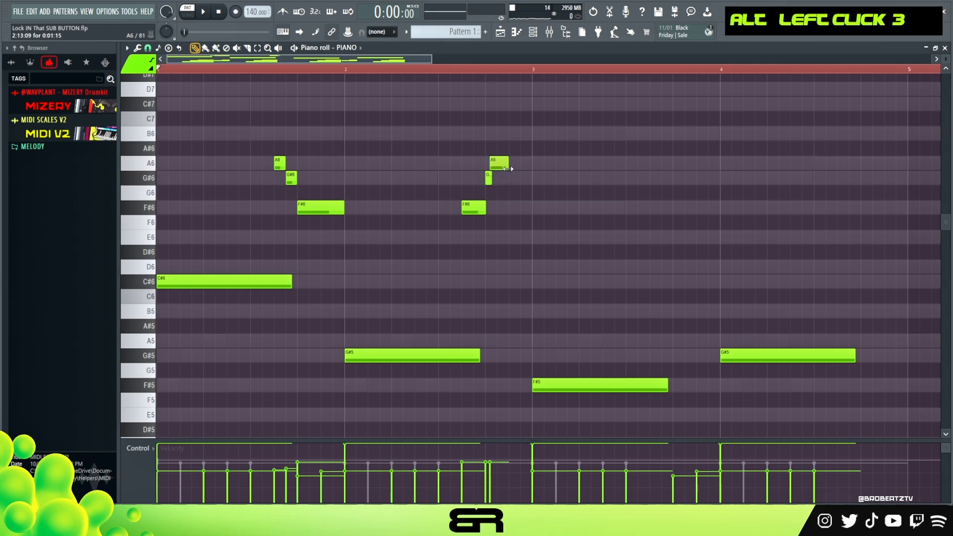
{"action": "key", "text": "space"}
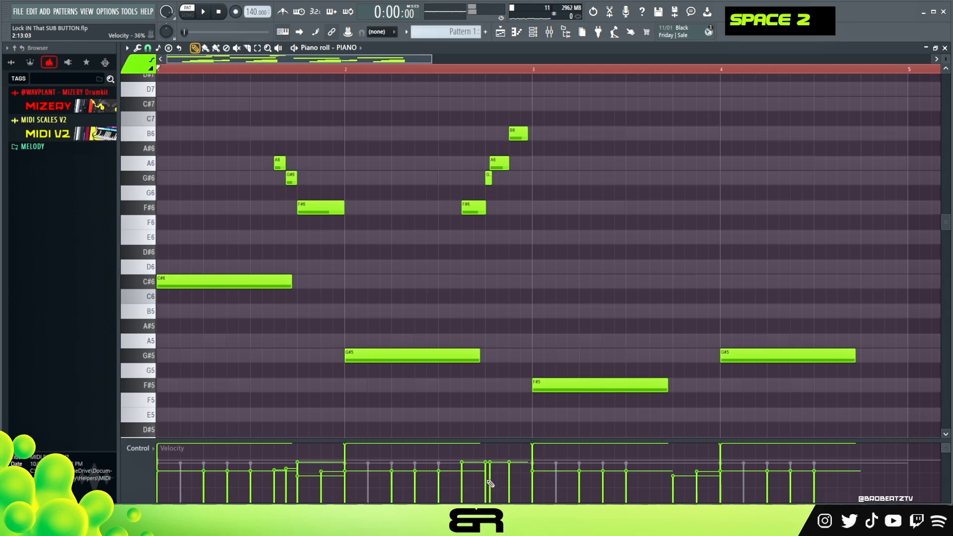
- Lower the velocities of the F#6 and G#6 notes in bar 2's rising run and play the pattern
{"action": "key", "text": "space"}
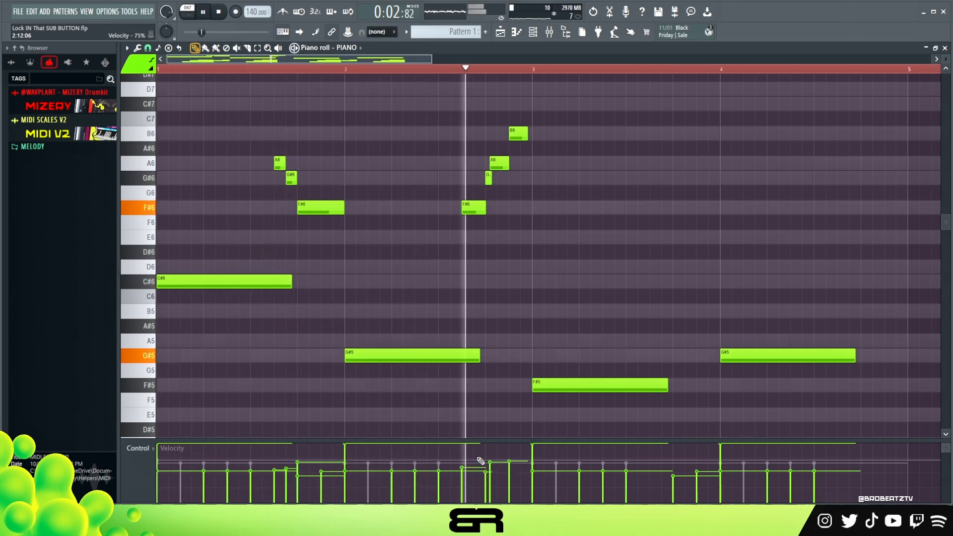
{"action": "key", "text": "space"}
{"action": "key", "text": "space"}
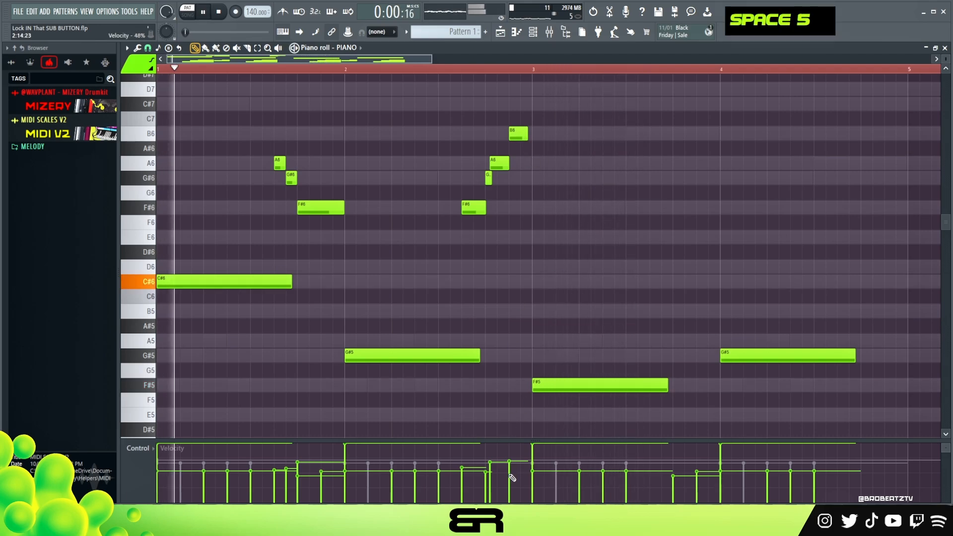
- Copy bar 1's descending A6, G#6 and F#6 run to the same position in bar 3
{"action": "right_click", "coordinate": [561, 250]}
{"action": "left_click_drag", "start_coordinate": [263, 142], "coordinate": [691, 197]}
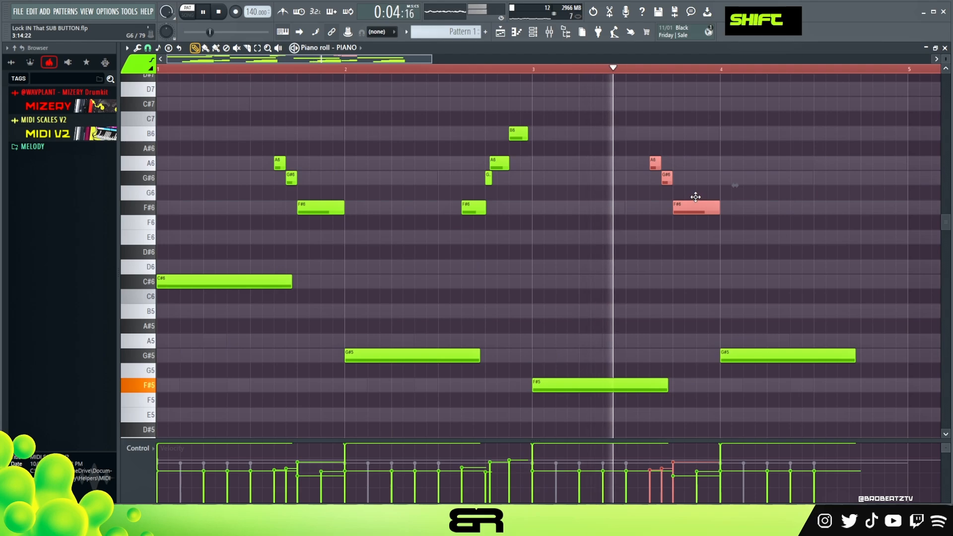
{"action": "right_click", "coordinate": [698, 255]}
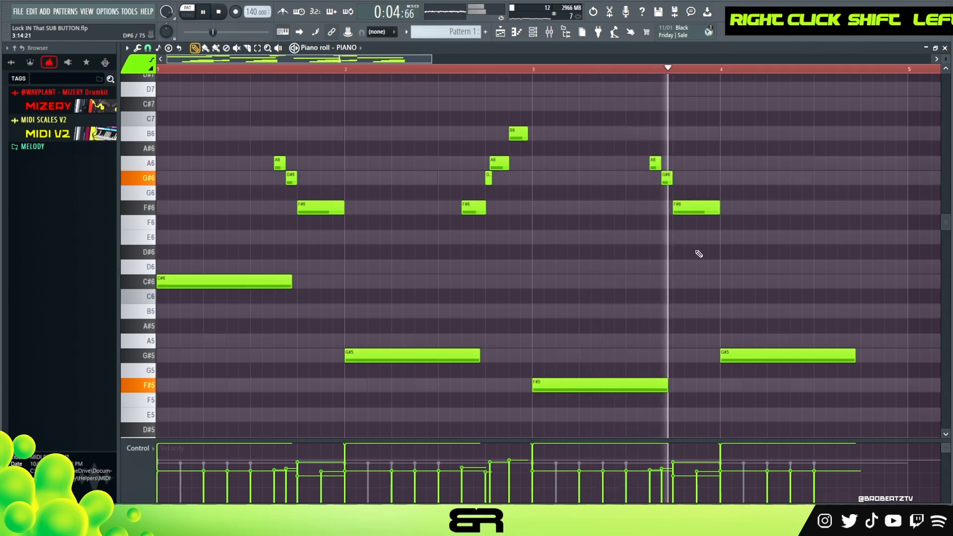
{"action": "key", "text": "space"}
- Add three short F#6 notes at steps 11, 13 and 15 of bar 4 with velocities rising from note to note
{"action": "left_click", "coordinate": [840, 206]}
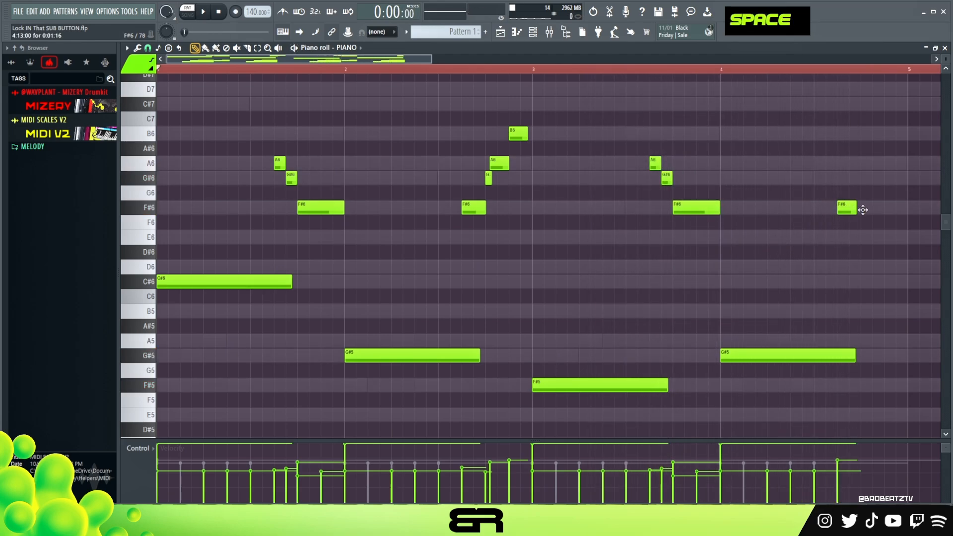
{"action": "left_click", "coordinate": [864, 208]}
{"action": "left_click", "coordinate": [888, 208]}
{"action": "left_click_drag", "start_coordinate": [902, 203], "coordinate": [872, 214]}
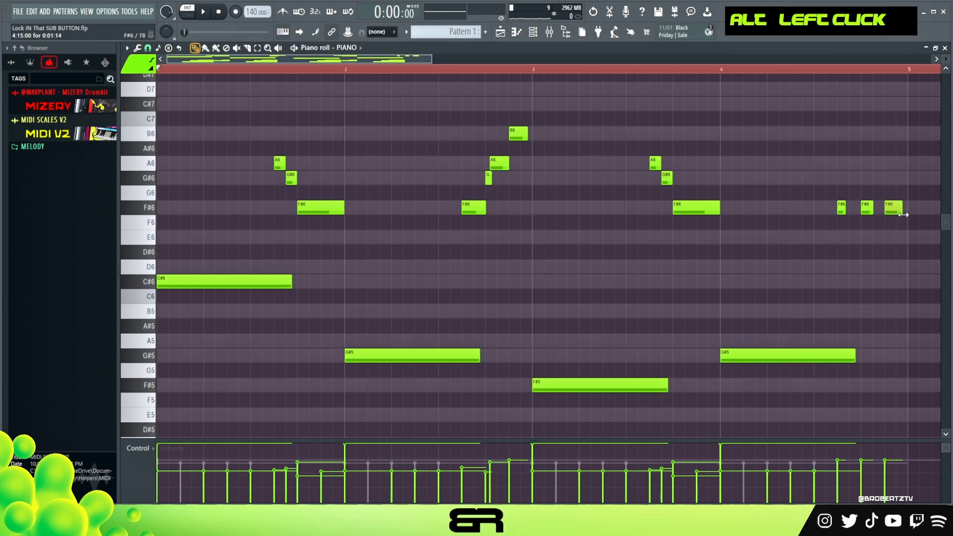
{"action": "left_click_drag", "start_coordinate": [913, 210], "coordinate": [826, 226]}
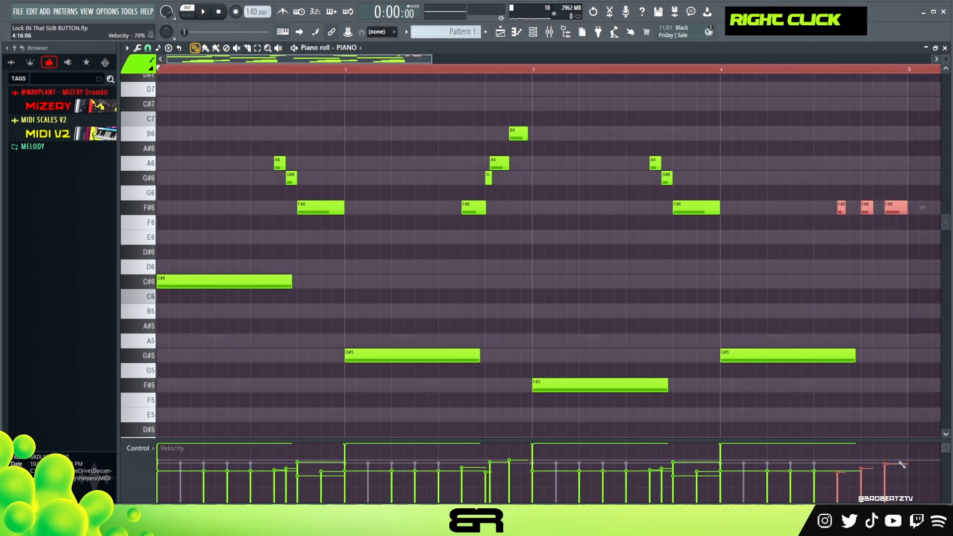
{"action": "key", "text": "space"}
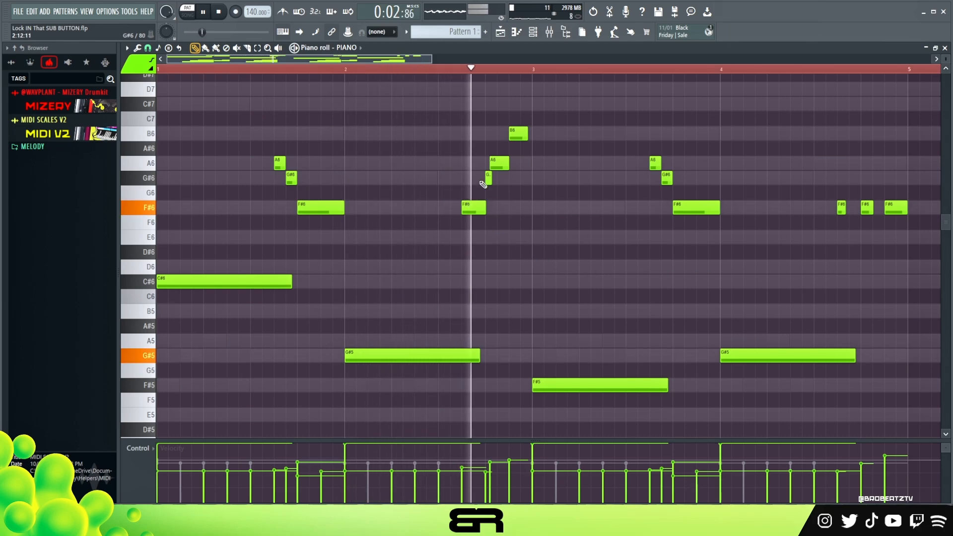
- Raise the velocities of bar 2's rising run slightly during playback
{"action": "left_click_drag", "start_coordinate": [528, 112], "coordinate": [434, 251]}
{"action": "scroll", "coordinate": [490, 253], "scroll_direction": "up", "scroll_amount": 2}
{"action": "right_click", "coordinate": [614, 244]}
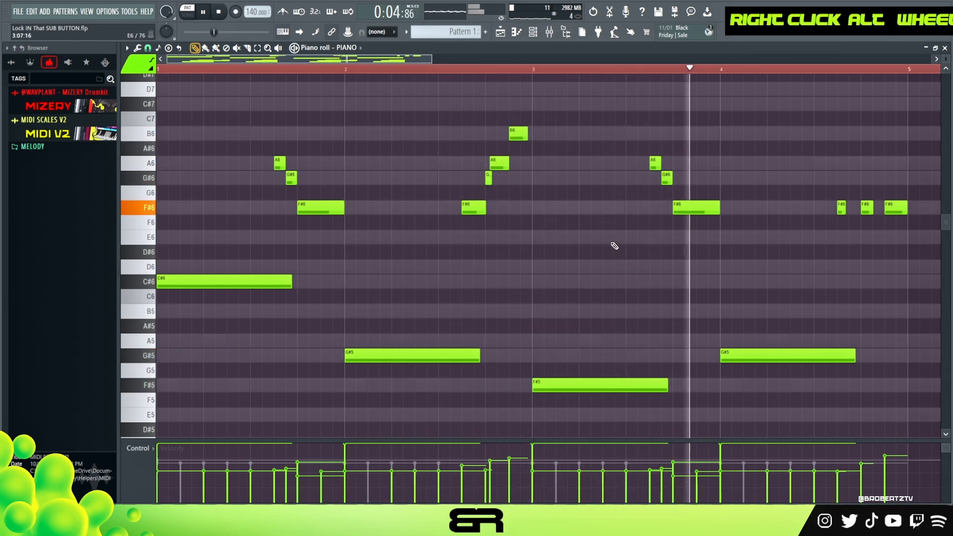
- Raise the velocities of the upper run notes across the four bars slightly and play the pattern
{"action": "left_click_drag", "start_coordinate": [650, 140], "coordinate": [727, 244]}
{"action": "key", "text": "space"}
{"action": "left_click_drag", "start_coordinate": [908, 257], "coordinate": [293, 124]}
{"action": "scroll", "coordinate": [290, 121], "scroll_direction": "up", "scroll_amount": 2}
{"action": "right_click", "coordinate": [290, 121]}
{"action": "key", "text": "space"}
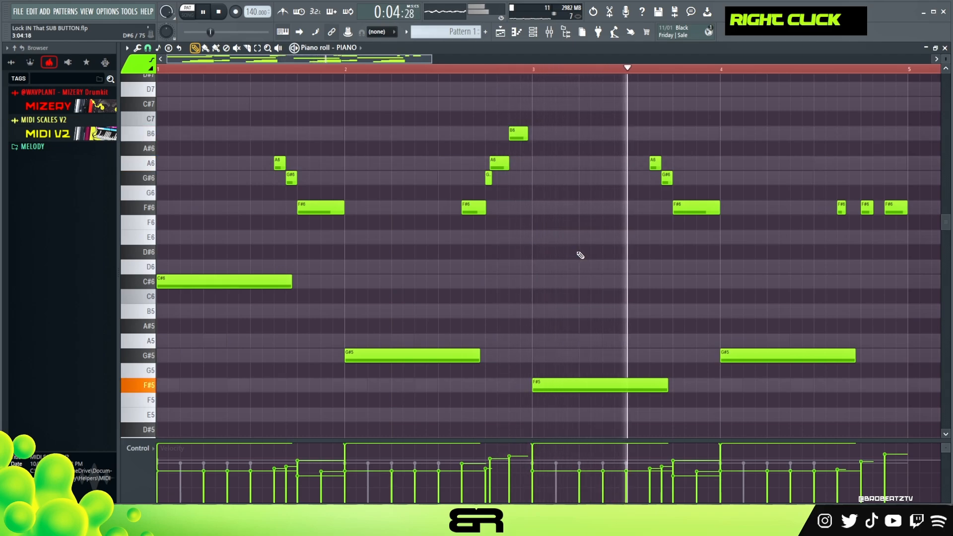
- Raise the velocity of the long F#6 notes ending bars 1 and 3 slightly
{"action": "left_click_drag", "start_coordinate": [734, 194], "coordinate": [697, 216]}
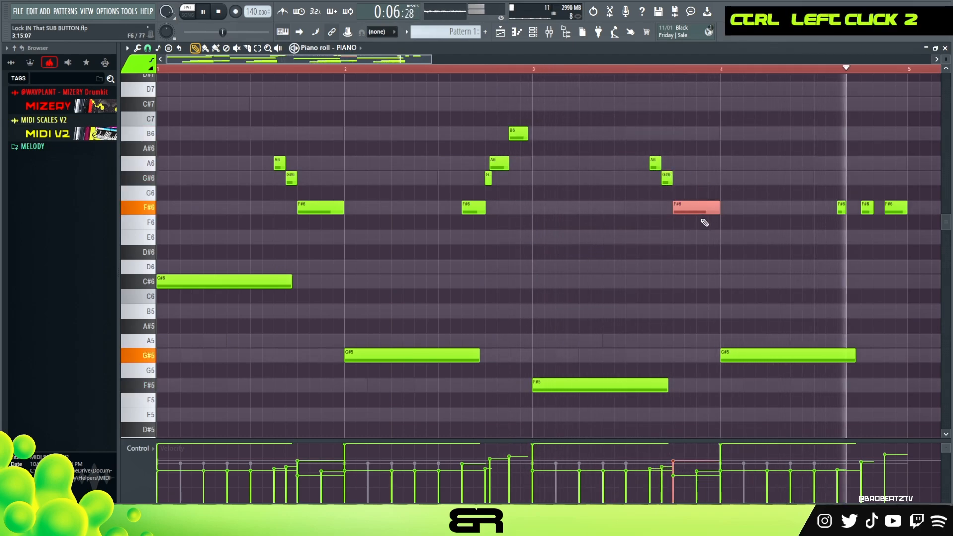
{"action": "scroll", "coordinate": [707, 225], "scroll_direction": "up", "scroll_amount": 1}
{"action": "right_click", "coordinate": [791, 255]}
{"action": "key", "text": "space"}
- Raise the velocities of the three short F#6 notes at the end of bar 4 slightly
{"action": "left_click_drag", "start_coordinate": [825, 192], "coordinate": [935, 224]}
{"action": "scroll", "coordinate": [901, 241], "scroll_direction": "up", "scroll_amount": 1}
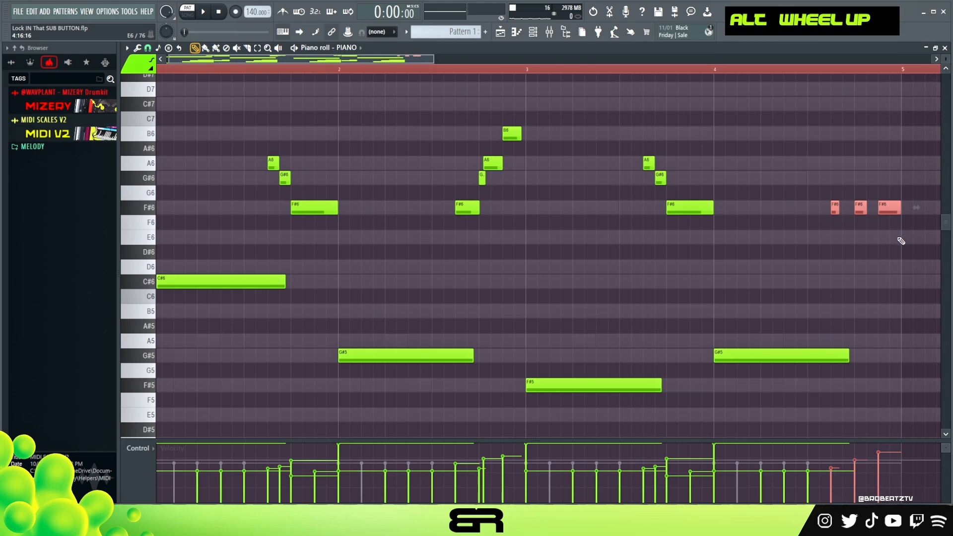
{"action": "right_click", "coordinate": [408, 246]}
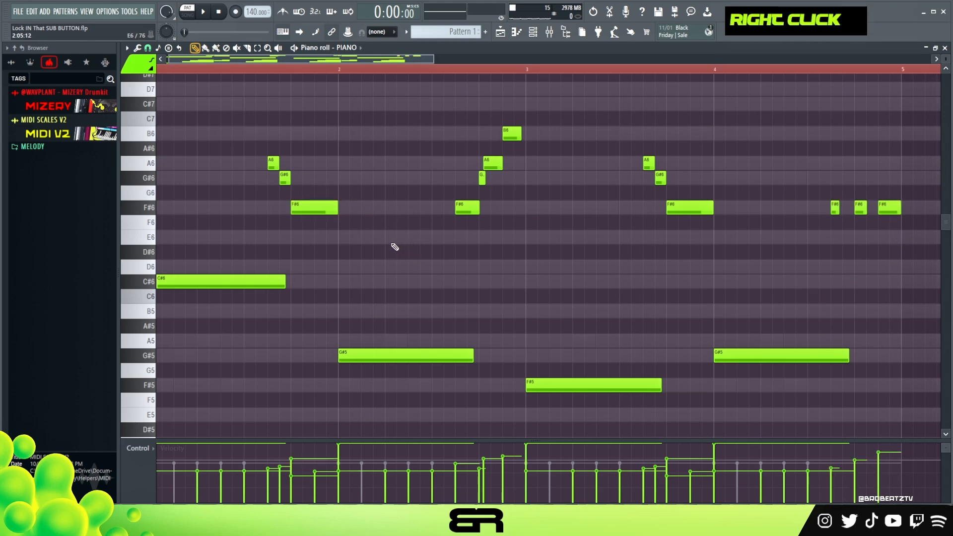
- Show the channel rack and view the instruments on the NOUMEN/SYNTH and FLUTE channels
{"action": "left_click", "coordinate": [532, 33]}
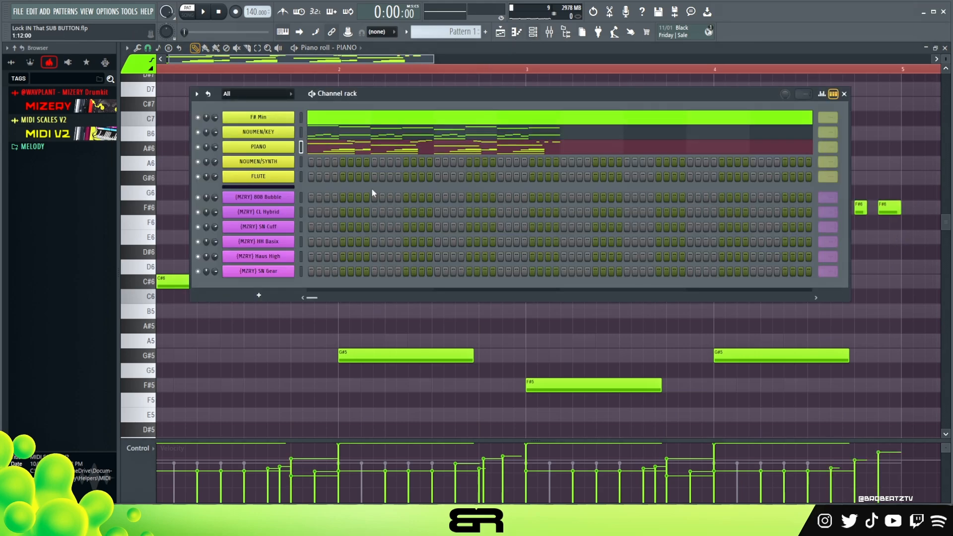
{"action": "left_click", "coordinate": [256, 161]}
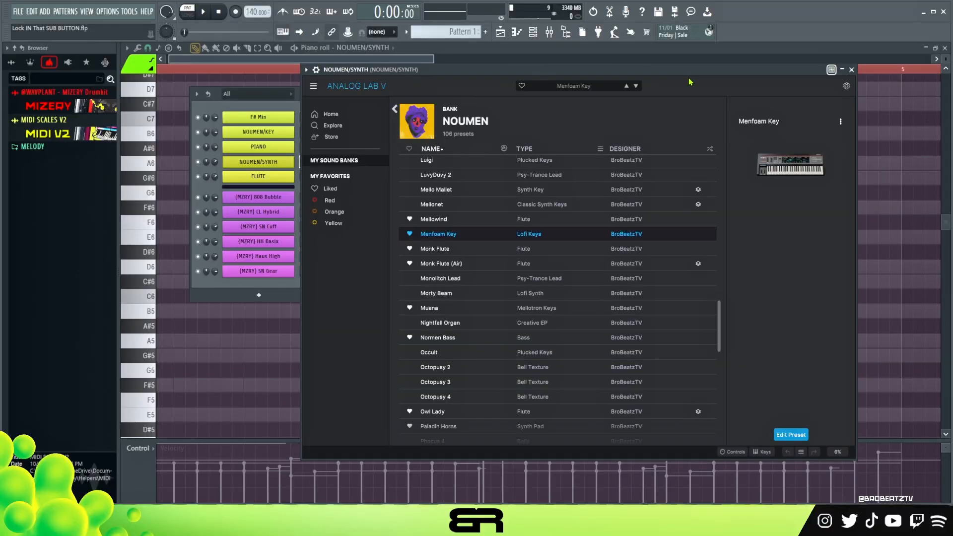
{"action": "left_click_drag", "start_coordinate": [681, 67], "coordinate": [678, 69]}
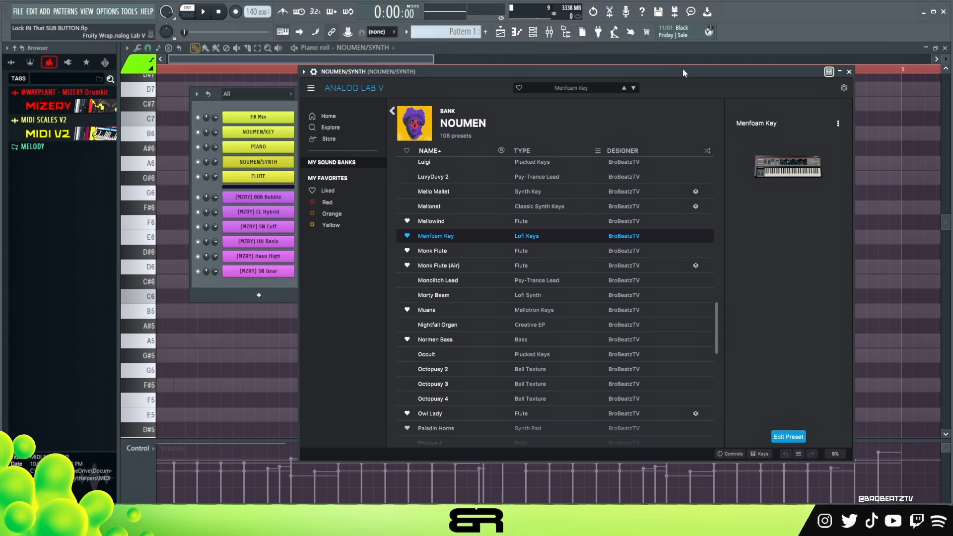
{"action": "left_click", "coordinate": [294, 178]}
{"action": "left_click_drag", "start_coordinate": [495, 70], "coordinate": [514, 76]}
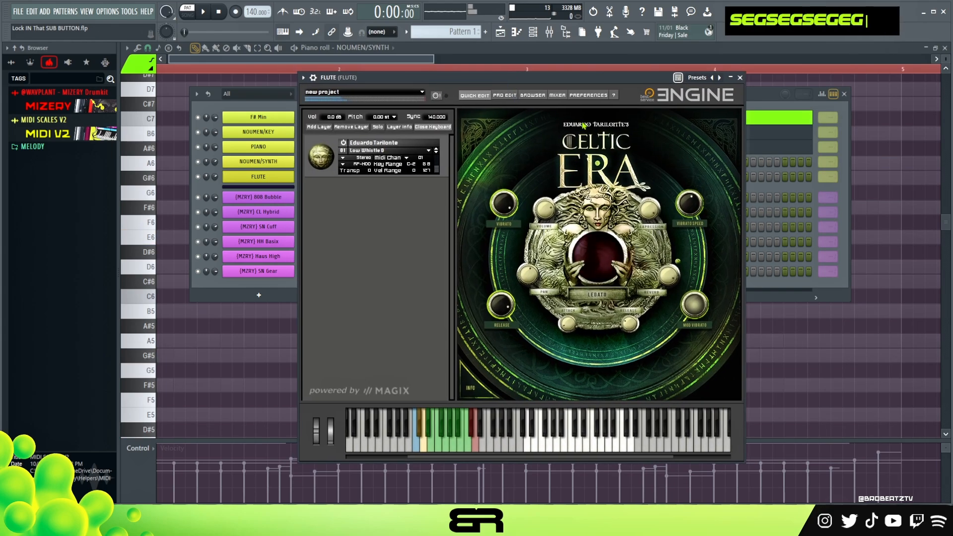
- Bring the channel rack in front of the FLUTE instrument and play the whole pattern
{"action": "left_click", "coordinate": [754, 97]}
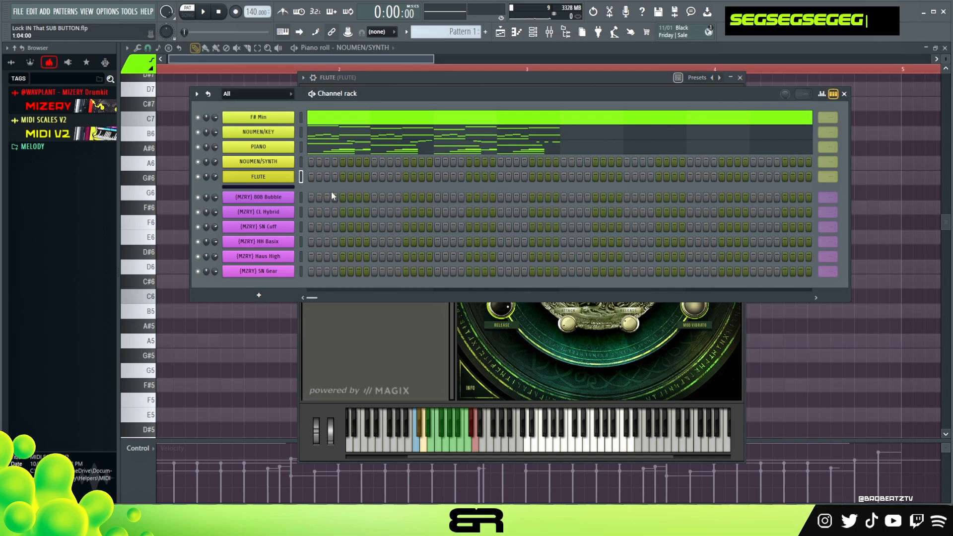
{"action": "left_click_drag", "start_coordinate": [387, 90], "coordinate": [382, 93]}
{"action": "key", "text": "space"}
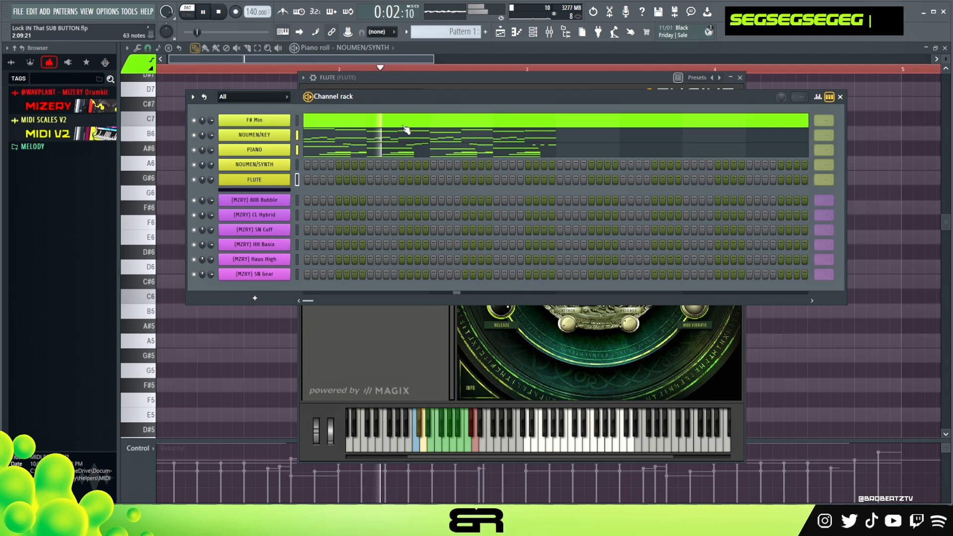
- In the NOUMEN/SYNTH channel's piano roll, clear the time selection and place a short F#6 note at the start of bar 1
{"action": "right_click", "coordinate": [280, 168]}
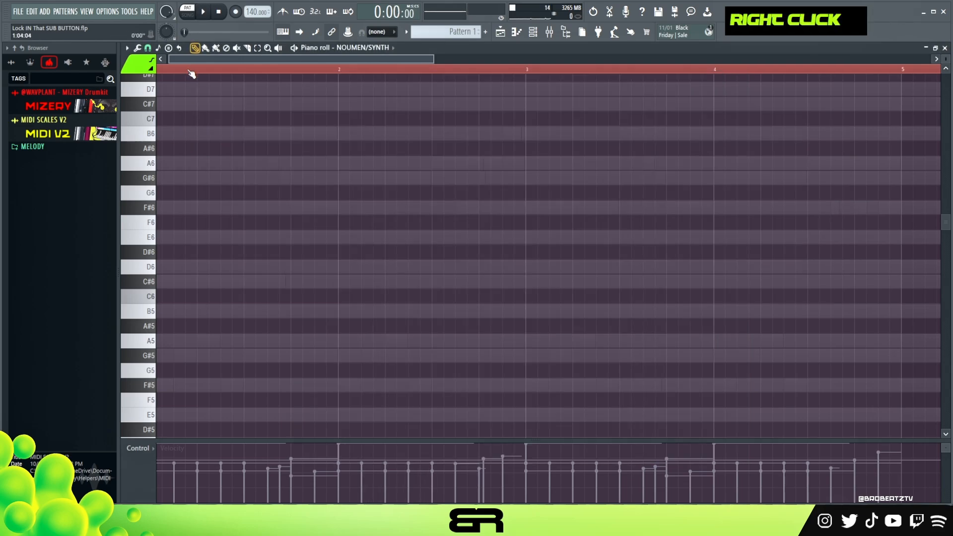
{"action": "double_click", "coordinate": [191, 72]}
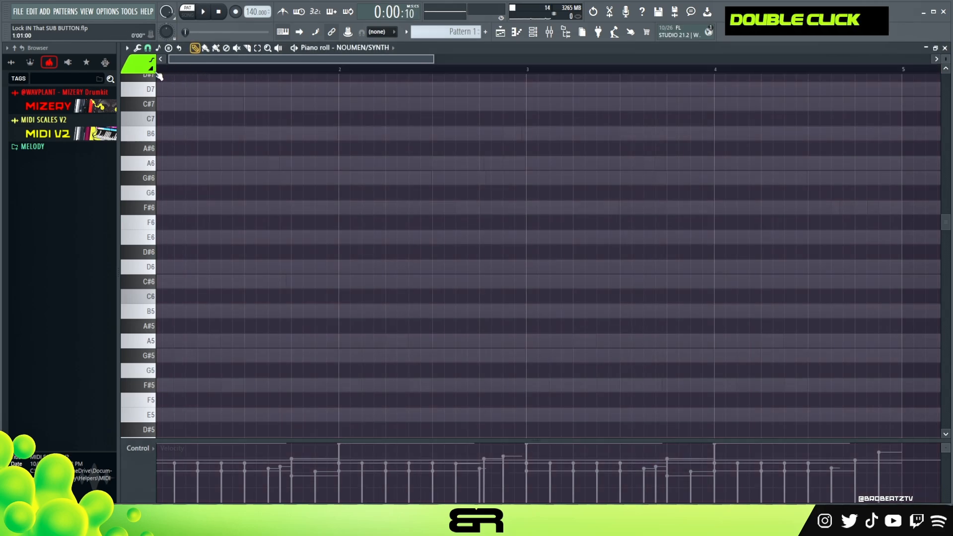
{"action": "key", "text": "space"}
{"action": "key", "text": "space"}
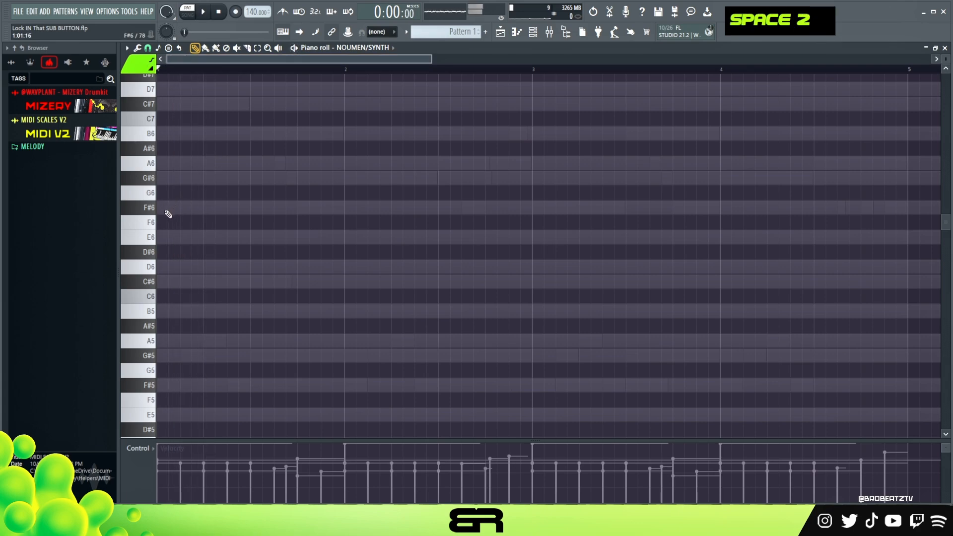
{"action": "key", "text": "space"}
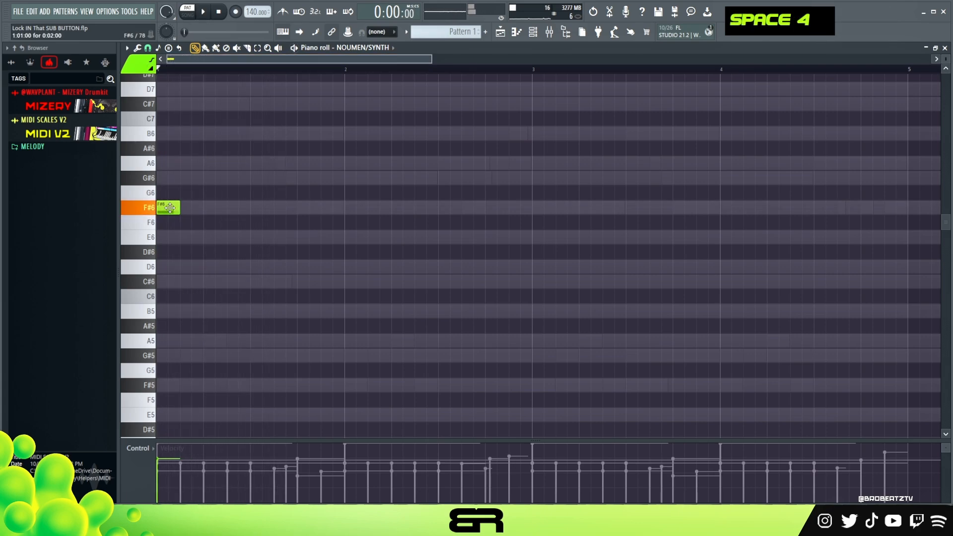
{"action": "key", "text": "space"}
{"action": "scroll", "coordinate": [184, 238], "scroll_direction": "up", "scroll_amount": 2}
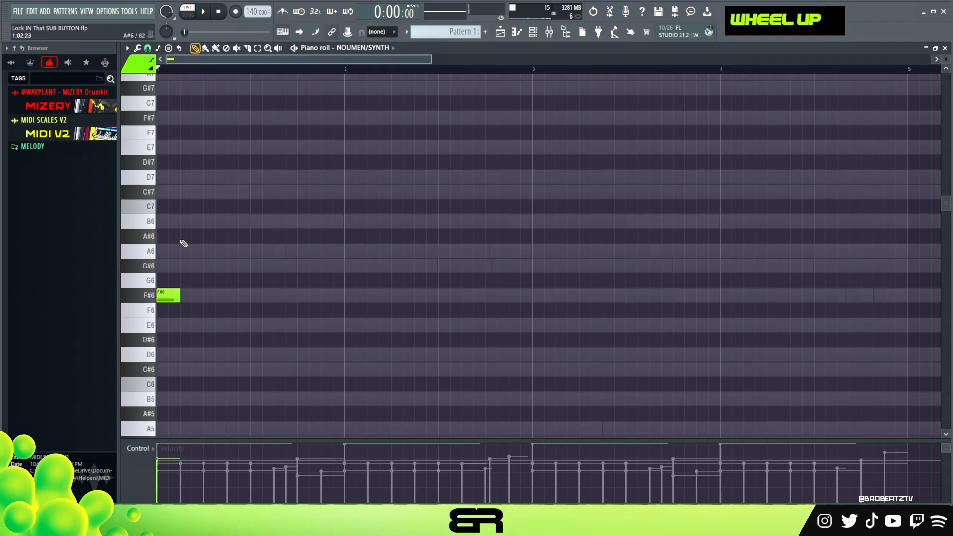
- Replace the F#6 note with a short C#7 at the start of bar 1 and play the pattern
{"action": "right_click", "coordinate": [171, 298]}
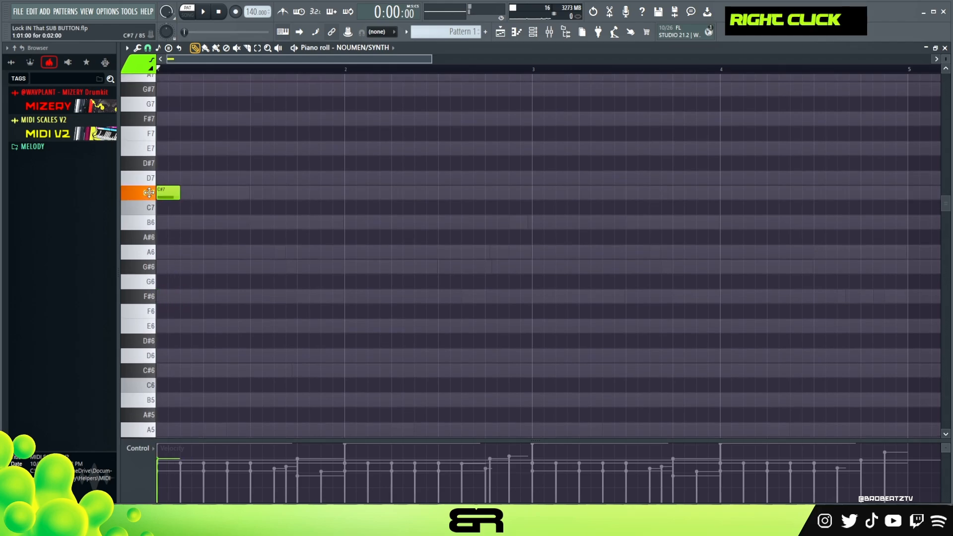
{"action": "key", "text": "space"}
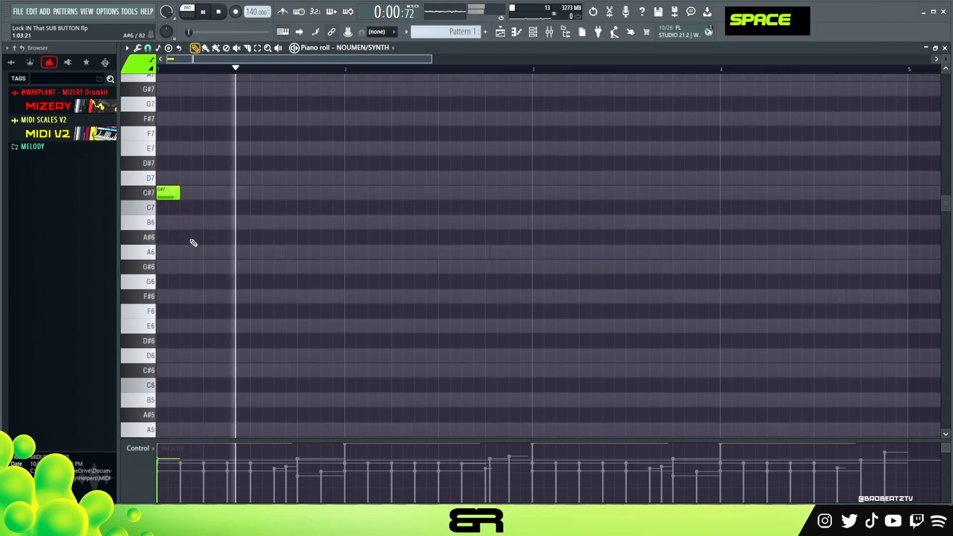
{"action": "key", "text": "space"}
{"action": "key", "text": "space"}
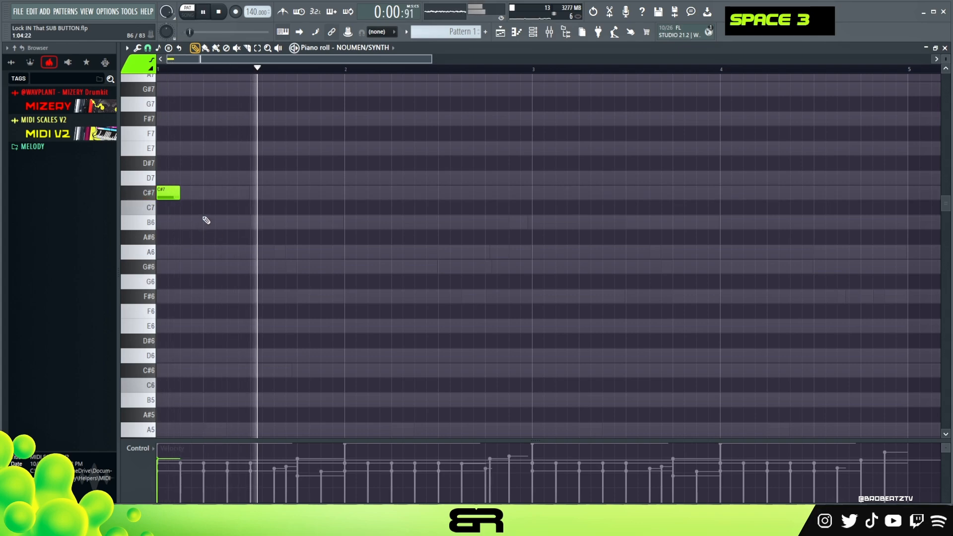
- Lower the synth note one octave to C#6, raise its velocity to maximum and replay the pattern
{"action": "key", "text": "ctrl+a"}
{"action": "key", "text": "ctrl+Down"}
{"action": "scroll", "coordinate": [263, 223], "scroll_direction": "down", "scroll_amount": 2}
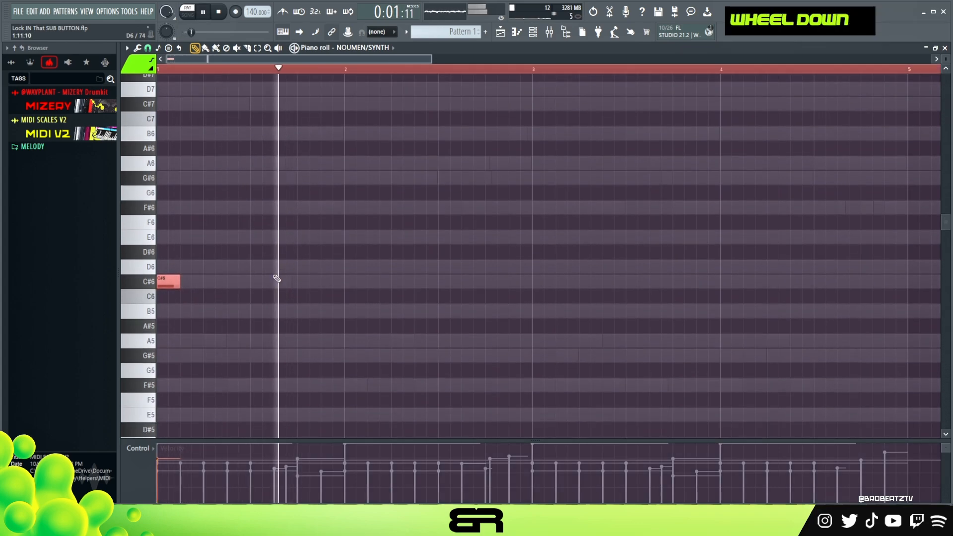
{"action": "scroll", "coordinate": [276, 273], "scroll_direction": "up", "scroll_amount": 8, "text": "alt"}
{"action": "key", "text": "space"}
{"action": "key", "text": "space"}
{"action": "key", "text": "space"}
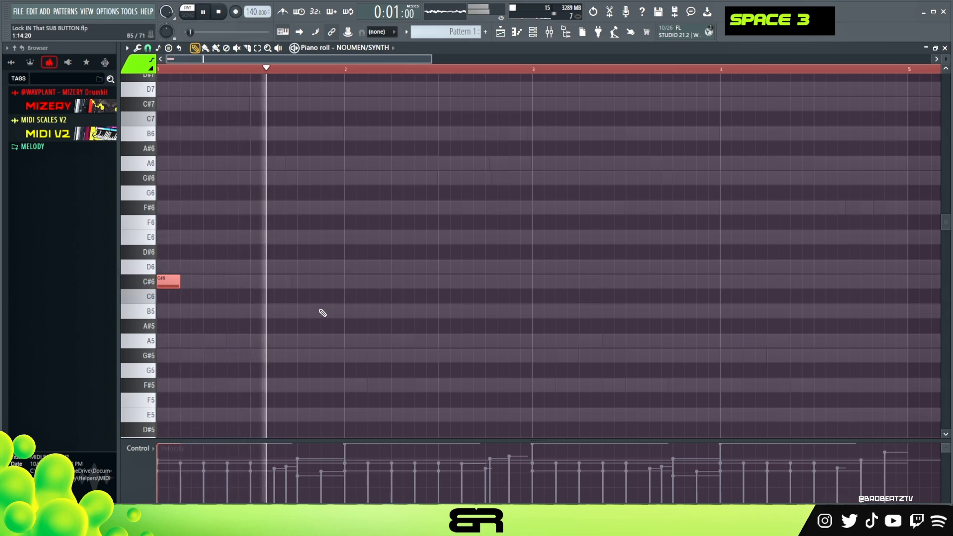
- Add short G#5 notes at the start of bars 2 and 4 in the synth part and play the pattern
{"action": "left_click", "coordinate": [349, 355]}
{"action": "key", "text": "space"}
{"action": "key", "text": "space"}
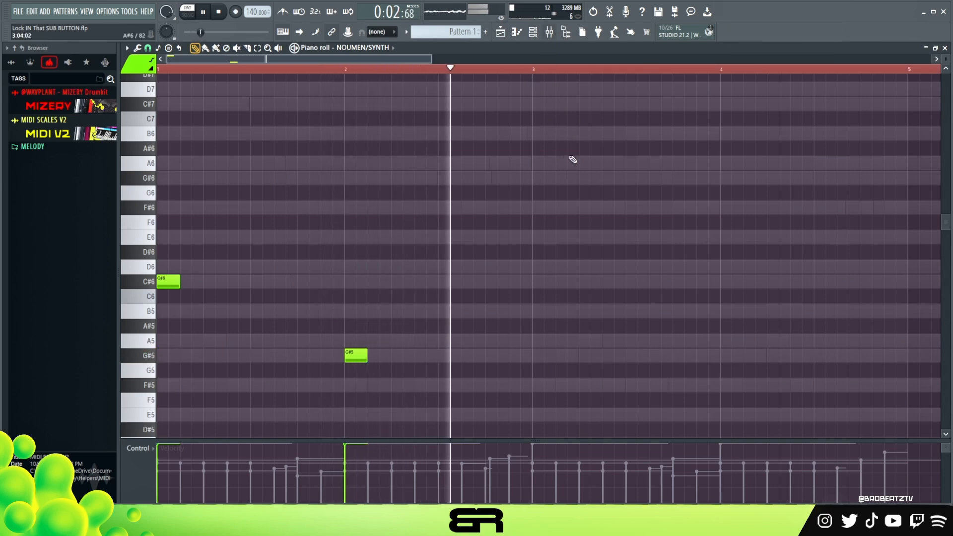
{"action": "double_click", "coordinate": [728, 356]}
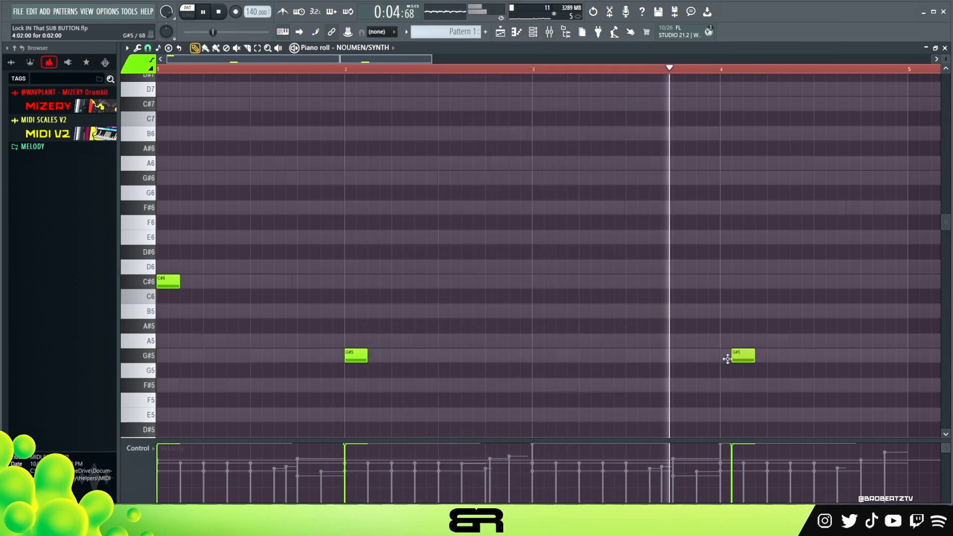
{"action": "key", "text": "space"}
{"action": "key", "text": "space"}
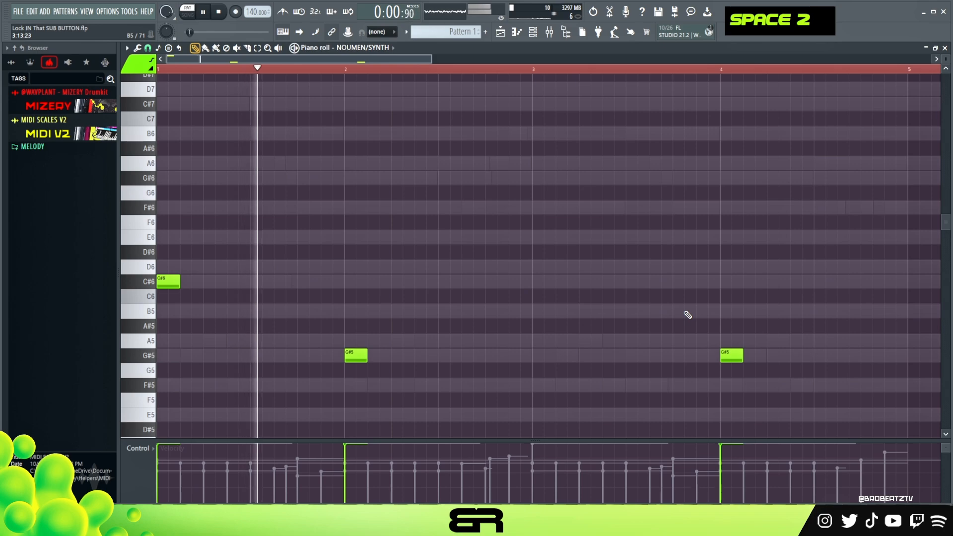
{"action": "right_click", "coordinate": [662, 180]}
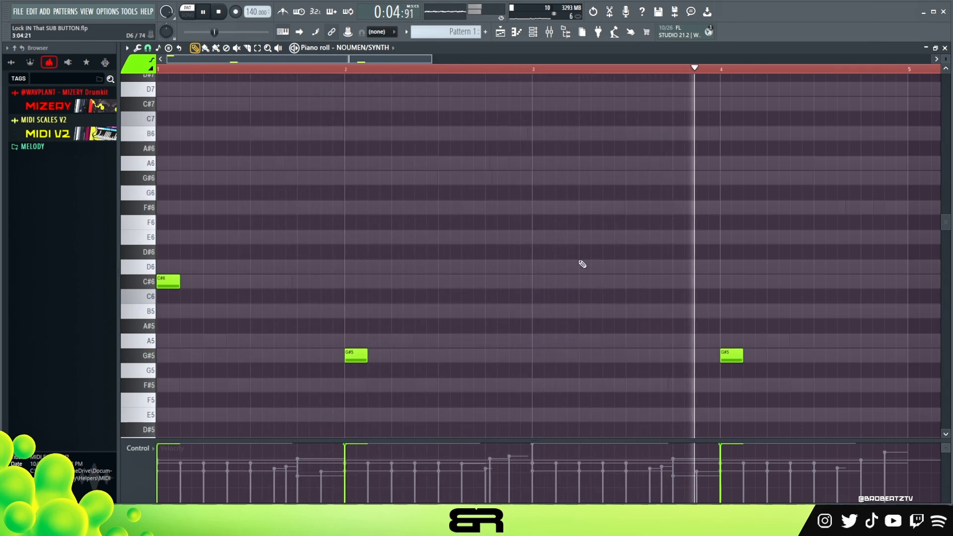
{"action": "key", "text": "space"}
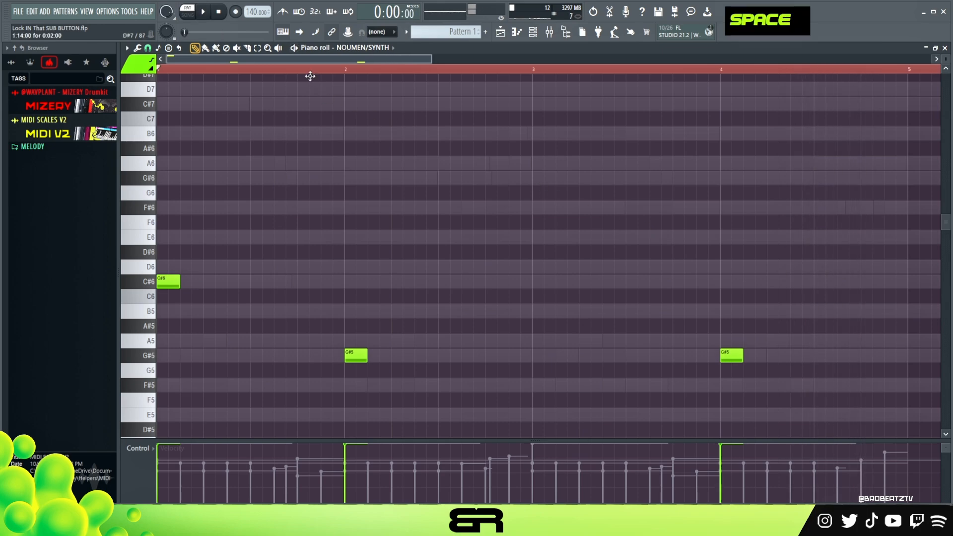
- Move the playback position near the start of bar 1 and open the FLUTE channel's piano roll
{"action": "right_click", "coordinate": [318, 75]}
{"action": "double_click", "coordinate": [323, 70]}
{"action": "left_click_drag", "start_coordinate": [323, 70], "coordinate": [169, 70]}
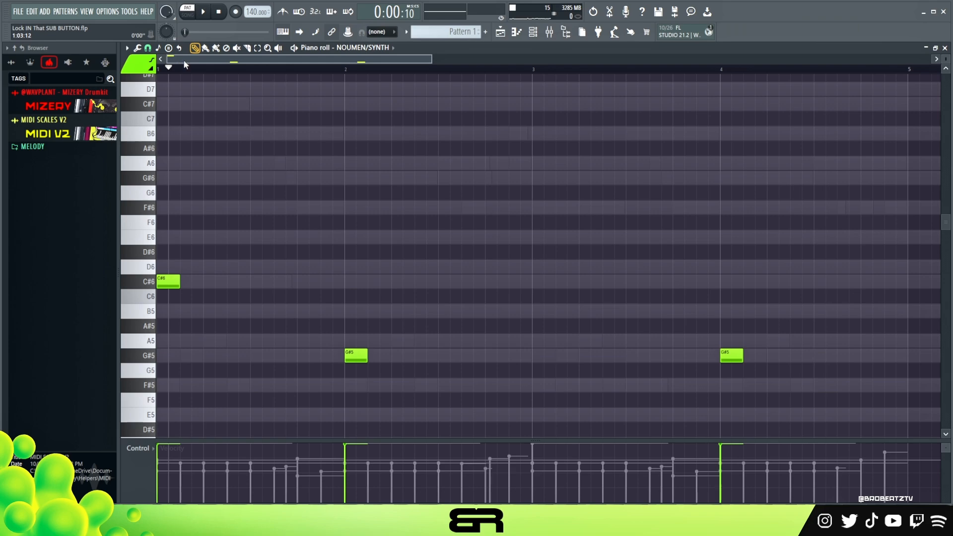
{"action": "left_click", "coordinate": [533, 34]}
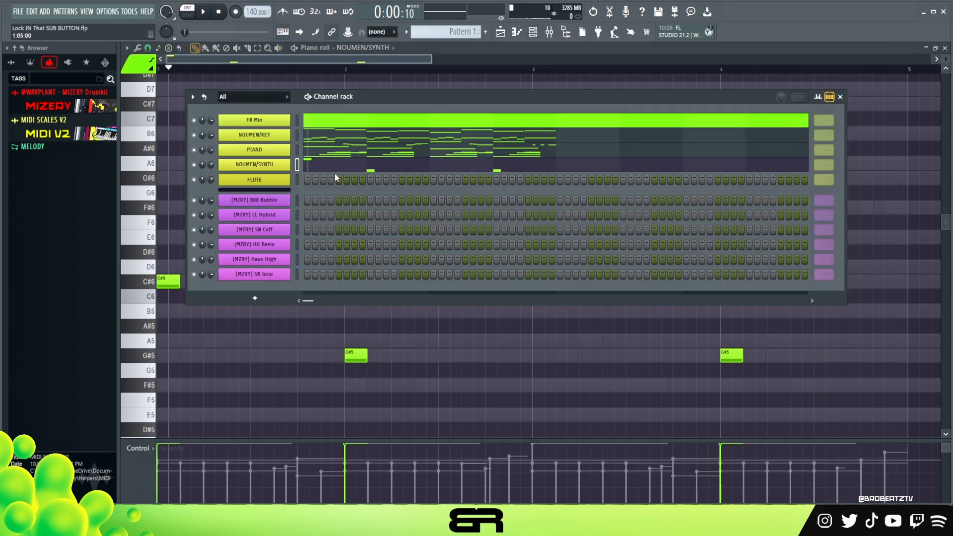
{"action": "right_click", "coordinate": [274, 184]}
{"action": "left_click", "coordinate": [311, 180]}
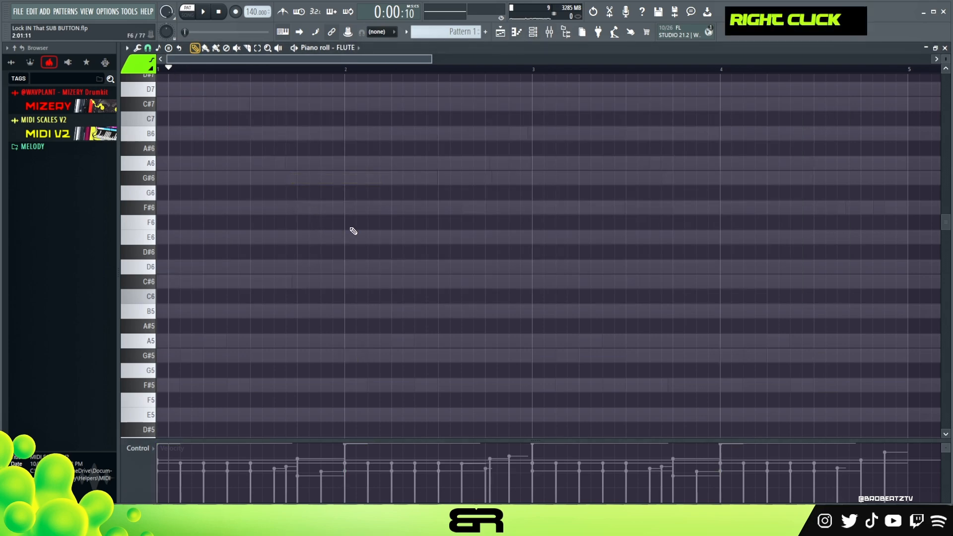
- Add a five-step C#6 flute note at the start of bar 2 and a G#5 copy halfway through it, and play the pattern
{"action": "left_click", "coordinate": [349, 282]}
{"action": "left_click_drag", "start_coordinate": [366, 284], "coordinate": [459, 358]}
{"action": "left_click", "coordinate": [366, 278], "text": "ctrl"}
{"action": "key", "text": "space"}
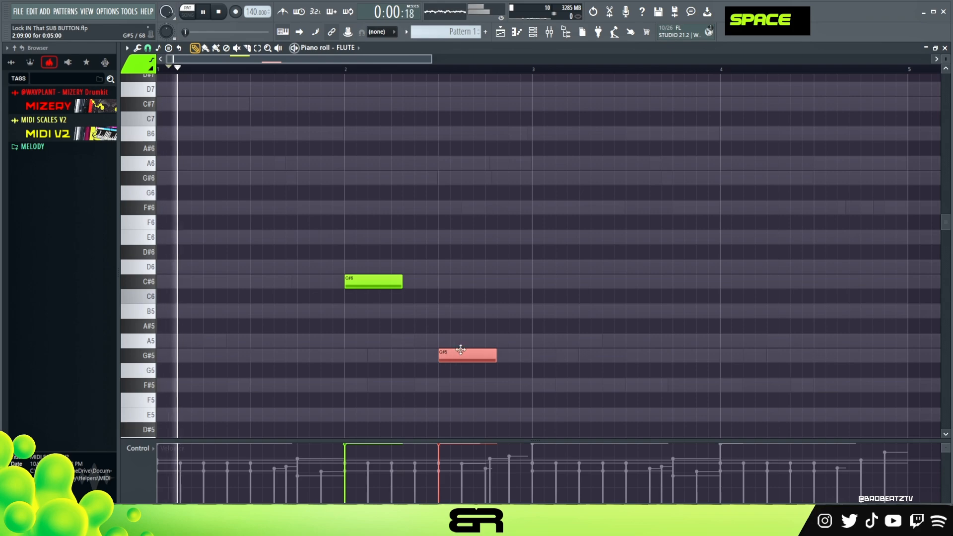
{"action": "right_click", "coordinate": [457, 300]}
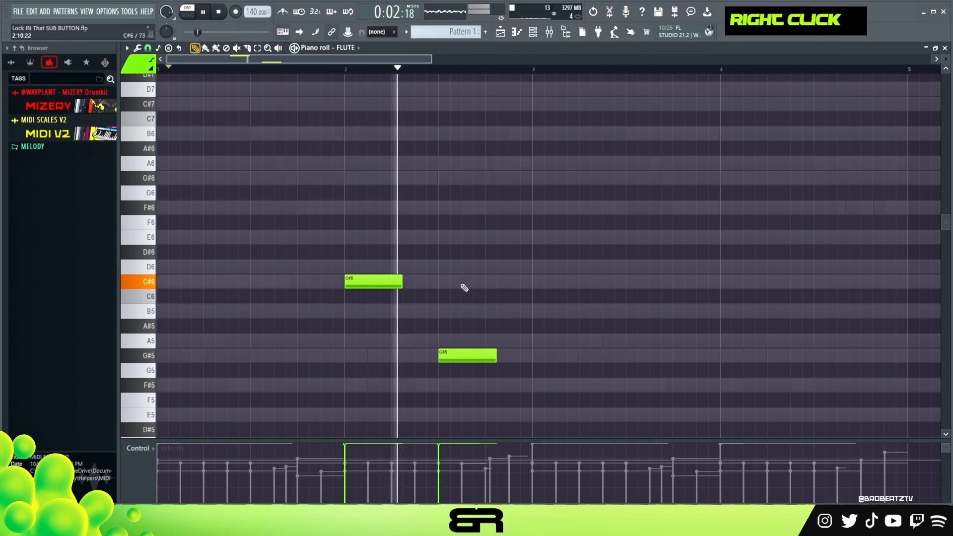
{"action": "key", "text": "space"}
{"action": "key", "text": "space"}
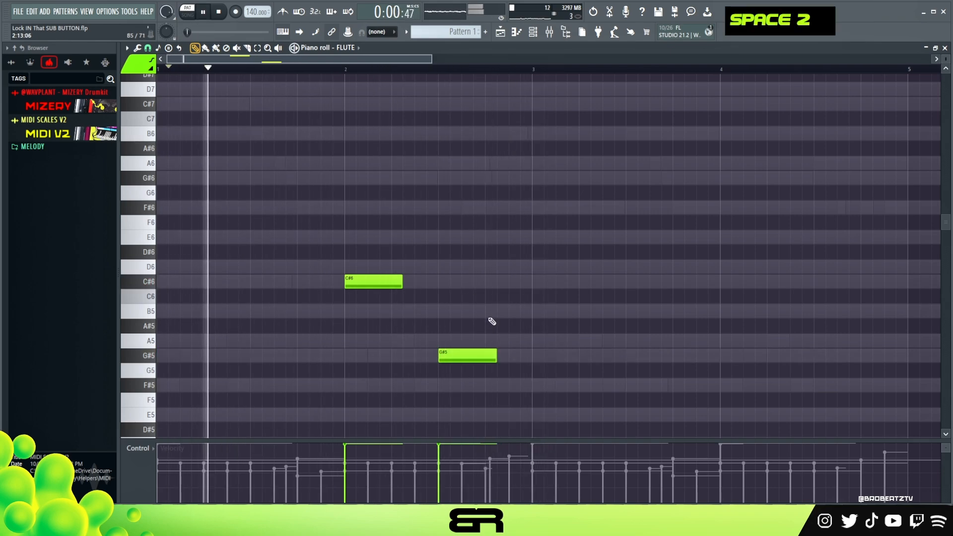
- Try both flute notes one octave lower and move them back up to C#6 and G#5
{"action": "key", "text": "ctrl+a"}
{"action": "key", "text": "ctrl+Down"}
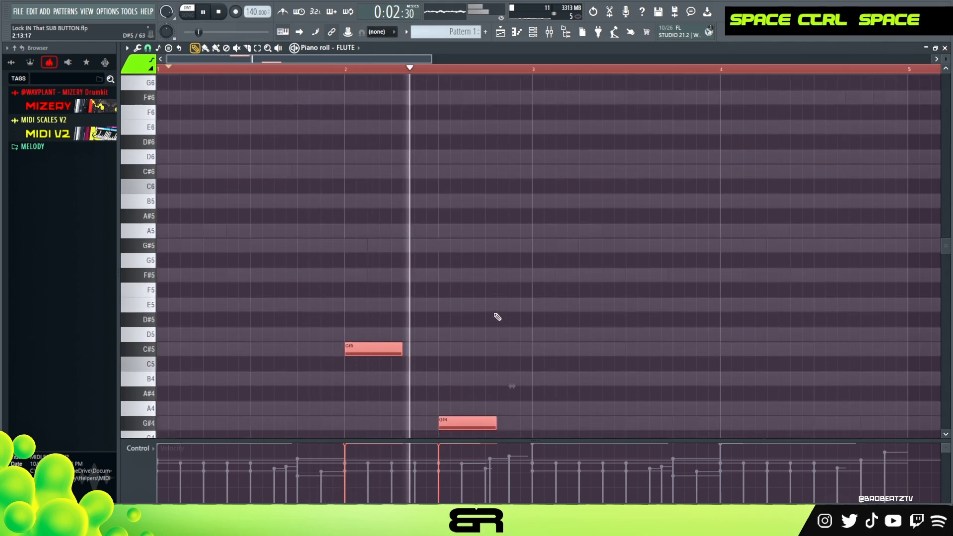
{"action": "key", "text": "ctrl+Up"}
{"action": "scroll", "coordinate": [507, 310], "scroll_direction": "up", "scroll_amount": 2}
{"action": "scroll", "coordinate": [511, 298], "scroll_direction": "up", "scroll_amount": 3}
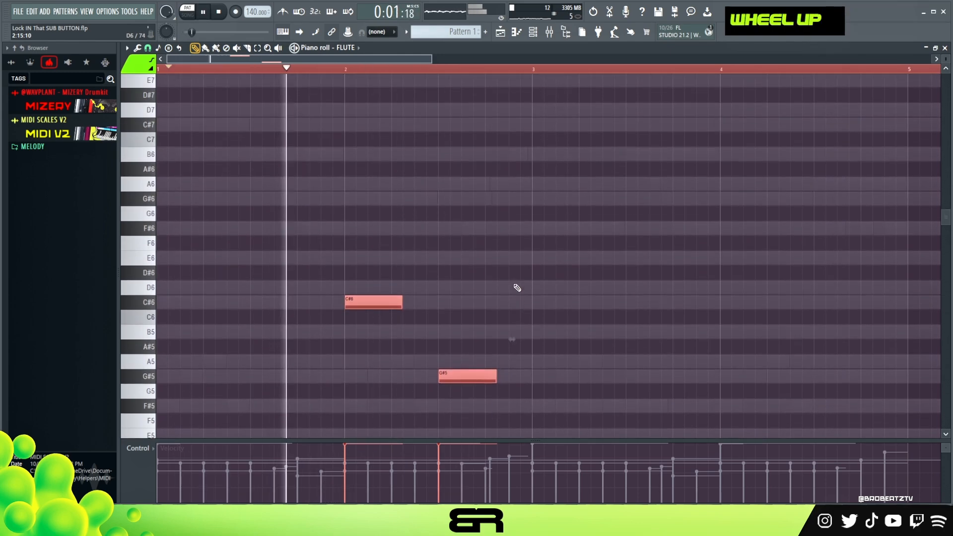
{"action": "scroll", "coordinate": [502, 298], "scroll_direction": "down", "scroll_amount": 3}
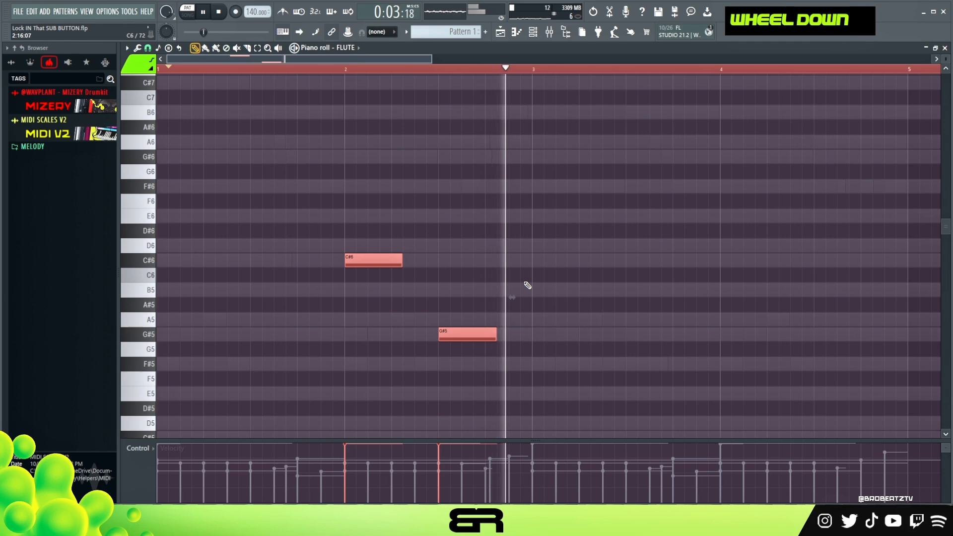
- Reduce the velocity of both flute notes, with the G#5 slightly stronger at about 88%
{"action": "scroll", "coordinate": [541, 285], "scroll_direction": "down", "scroll_amount": 2, "text": "alt"}
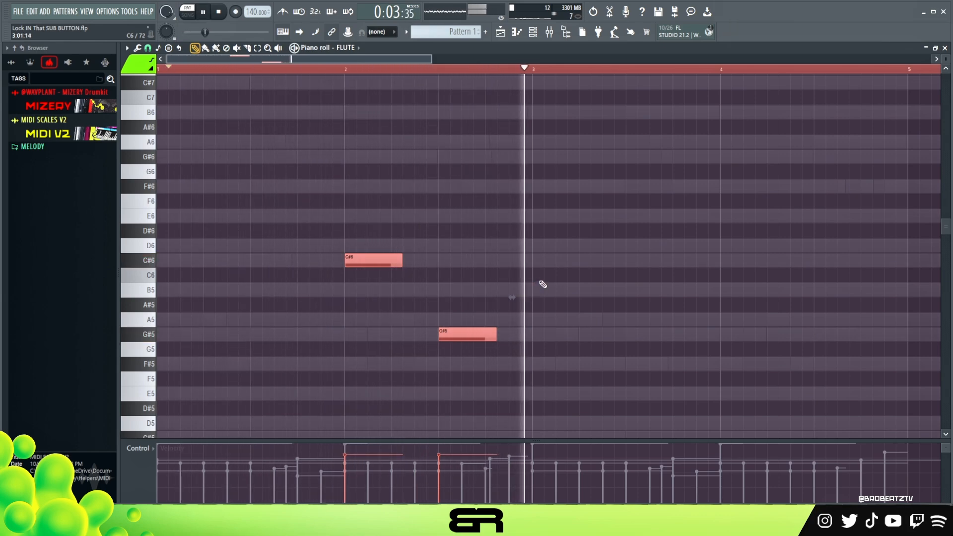
{"action": "key", "text": "space"}
{"action": "right_click", "coordinate": [465, 426]}
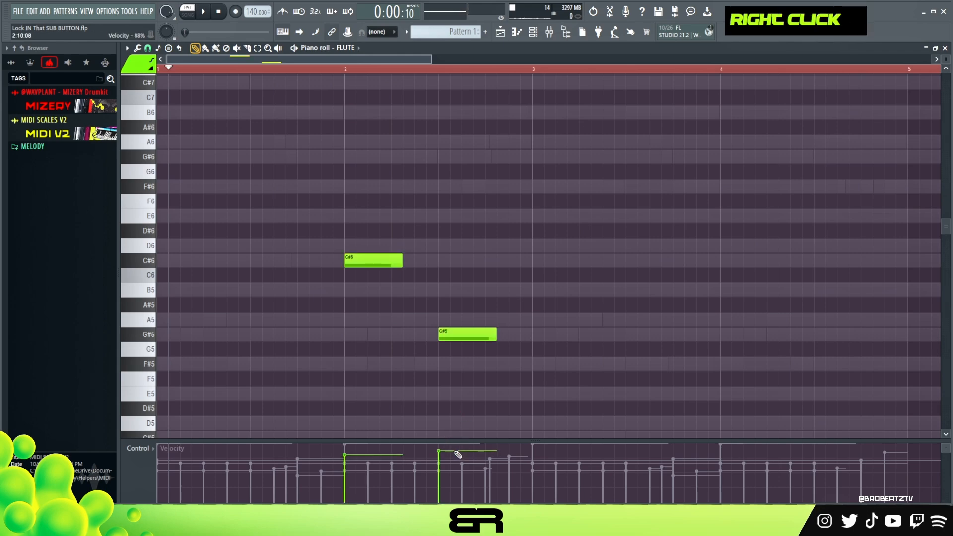
- Copy the two flute notes from bar 2 into bar 4 and lower the copied C#6 to A5
{"action": "left_click", "coordinate": [511, 298], "text": "ctrl"}
{"action": "left_click_drag", "start_coordinate": [362, 256], "coordinate": [737, 255]}
{"action": "left_click", "coordinate": [736, 256], "text": "ctrl"}
{"action": "key", "text": "shift+Down"}
{"action": "key", "text": "shift+Down"}
{"action": "key", "text": "shift+Down"}
{"action": "key", "text": "shift+Down"}
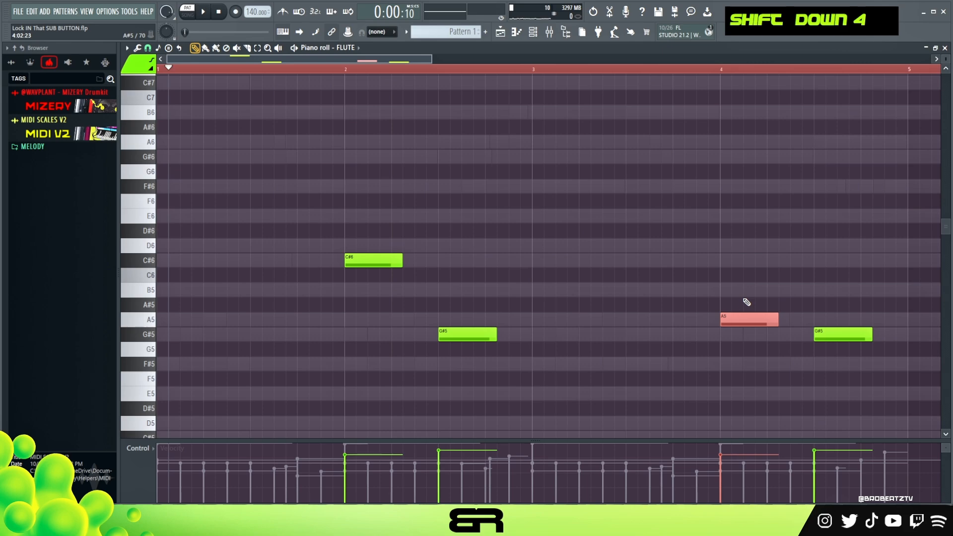
{"action": "left_click", "coordinate": [865, 340], "text": "ctrl"}
{"action": "right_click", "coordinate": [866, 348]}
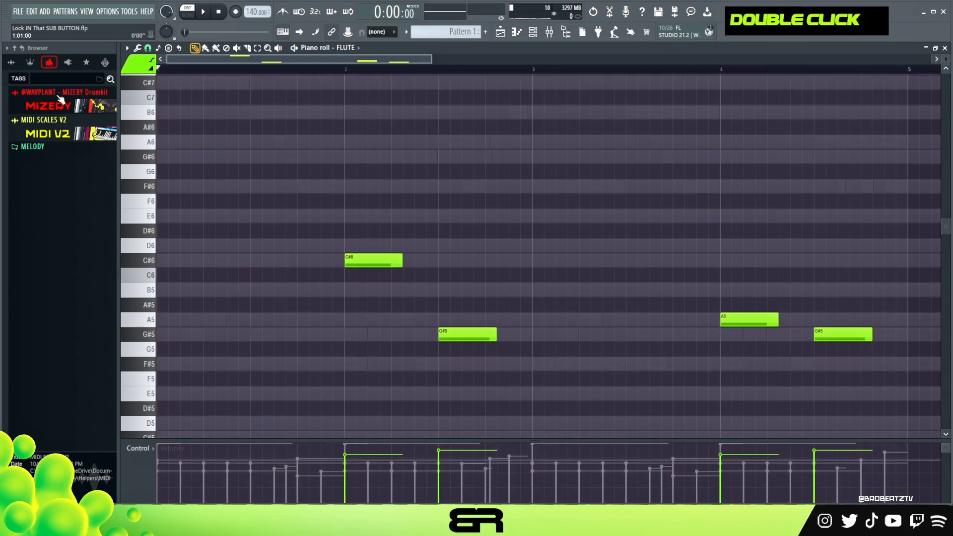
- Play the four-bar pattern from the start to hear the complete flute part
{"action": "key", "text": "space"}
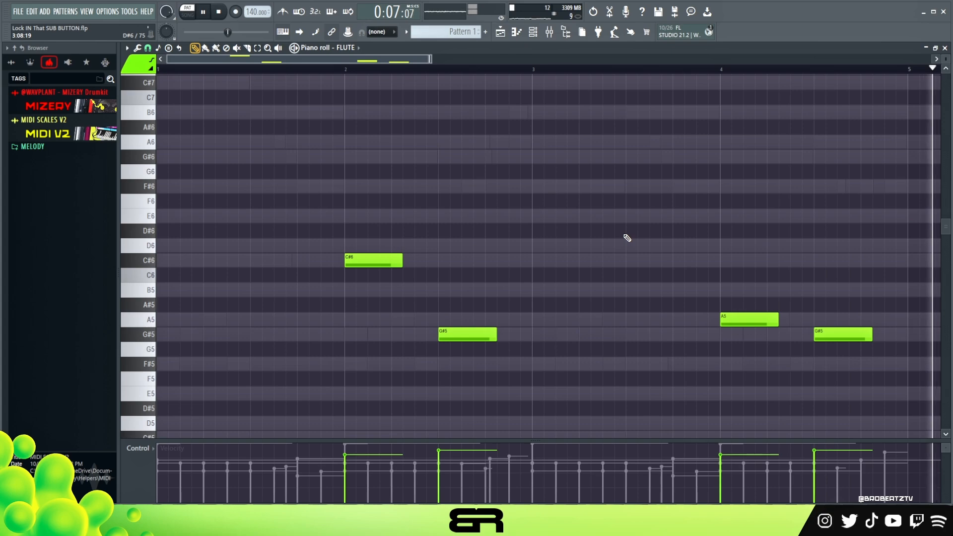
{"action": "key", "text": "space"}
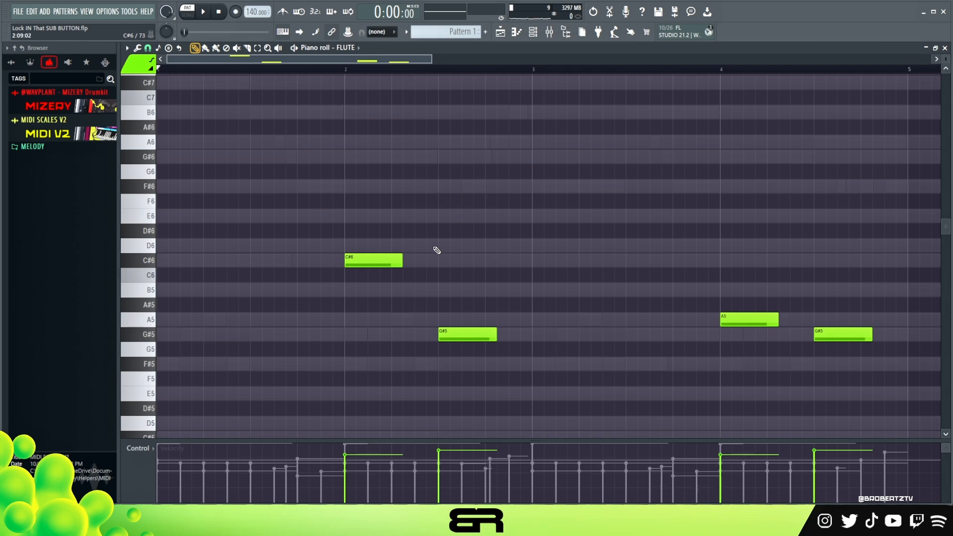
{"action": "right_click", "coordinate": [401, 204]}
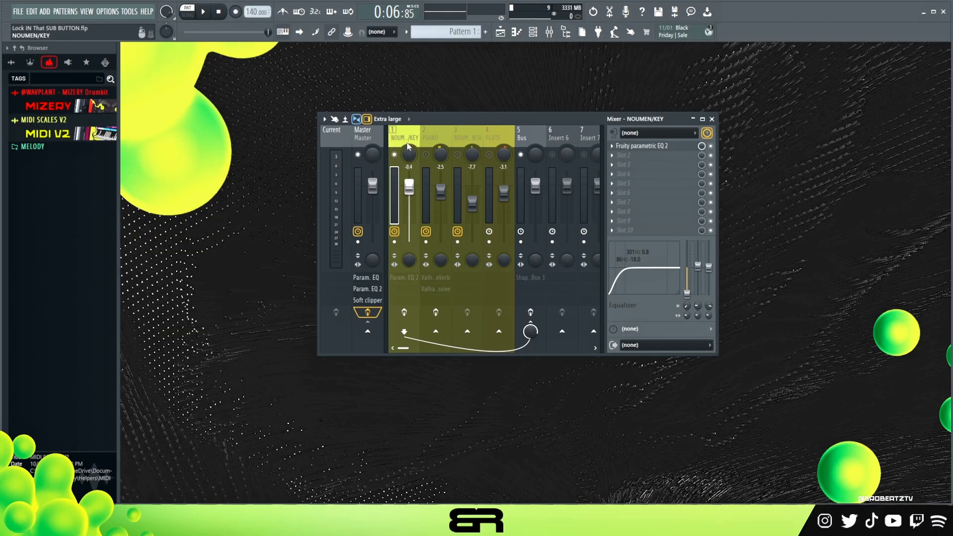
- View the Fruity Parametric EQ 2 curve on the NOUMEN/KEY mixer track and close it
{"action": "left_click", "coordinate": [647, 146]}
{"action": "left_click_drag", "start_coordinate": [489, 152], "coordinate": [536, 107]}
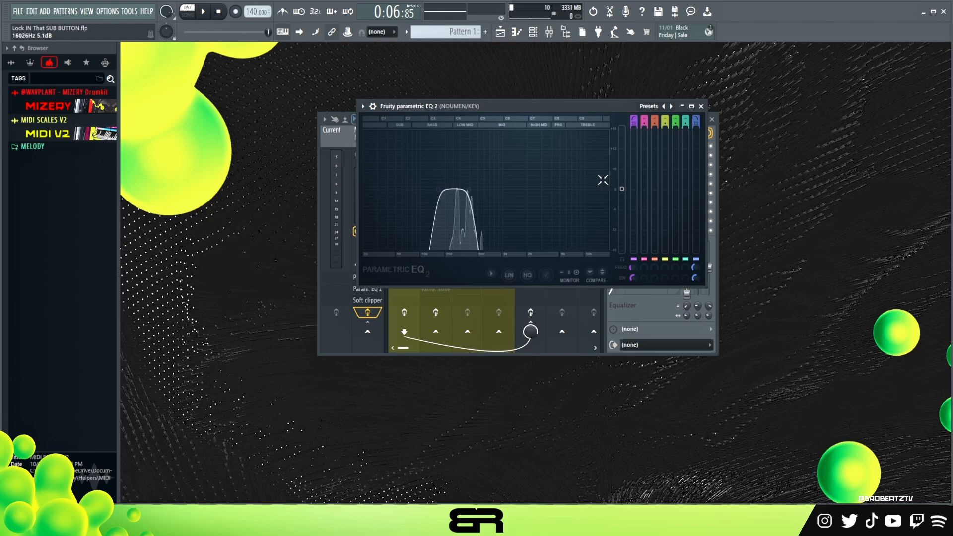
{"action": "left_click", "coordinate": [701, 106]}
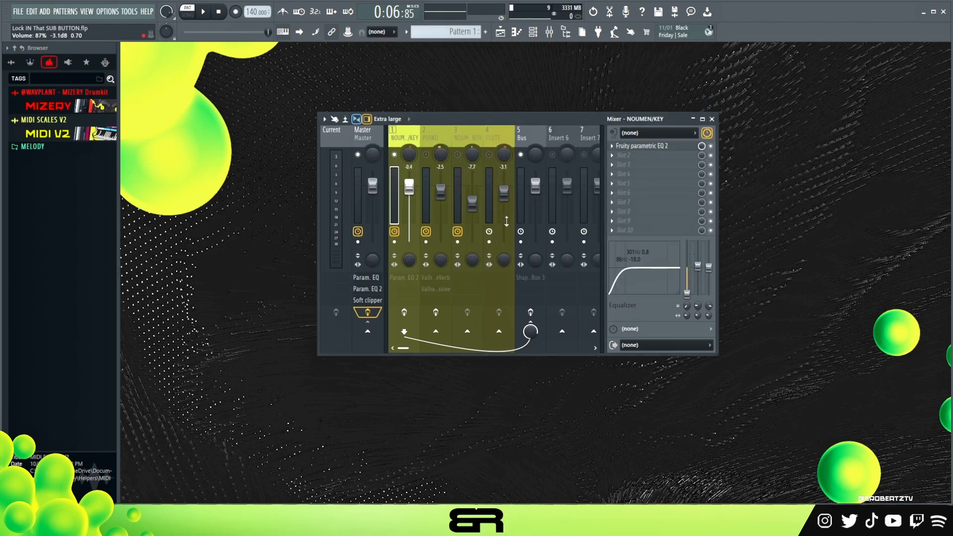
- Play the pattern to check the sound and levels of the melody tracks in the mixer
{"action": "key", "text": "space"}
{"action": "key", "text": "space"}
{"action": "key", "text": "space"}
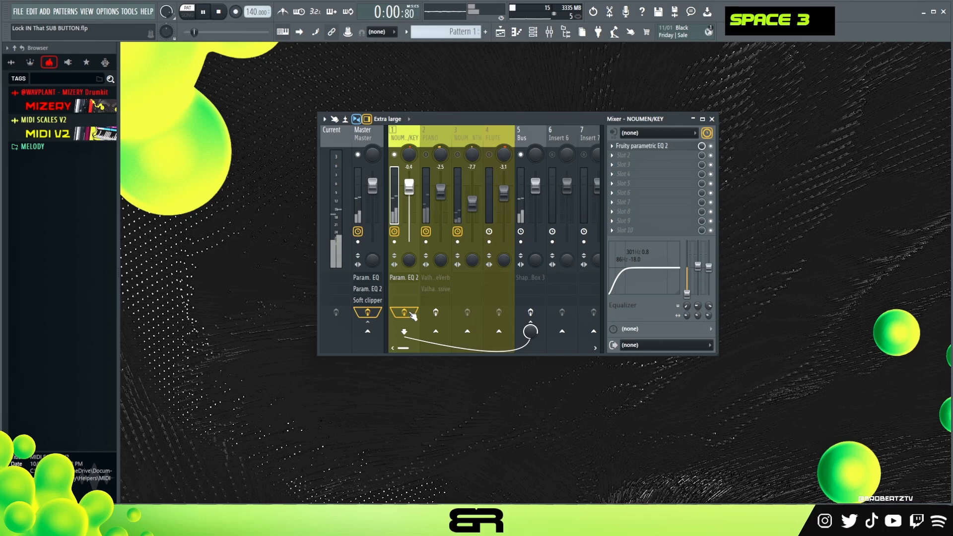
{"action": "key", "text": "space"}
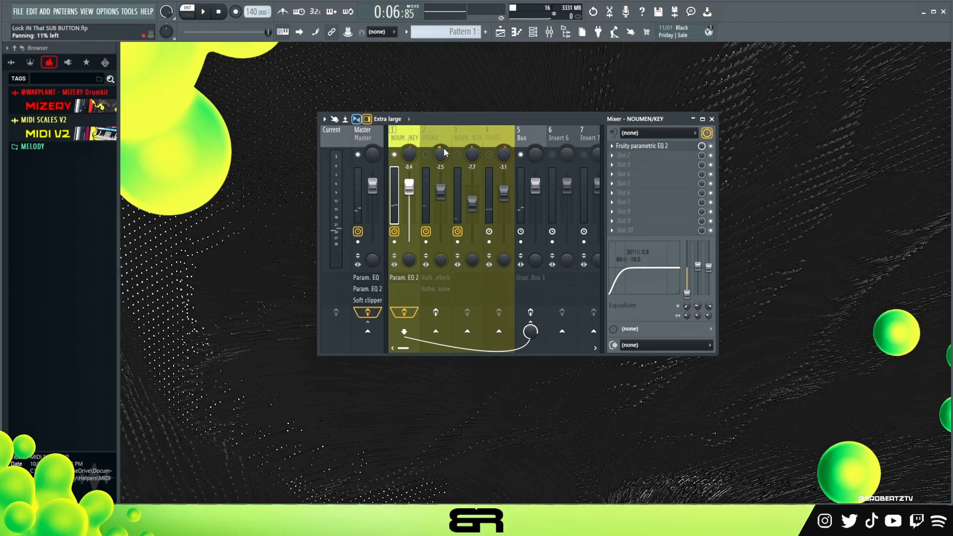
- Turn on the PIANO mixer track and review its ValhallaVintageVerb reverb settings
{"action": "left_click", "coordinate": [434, 136]}
{"action": "double_click", "coordinate": [433, 140]}
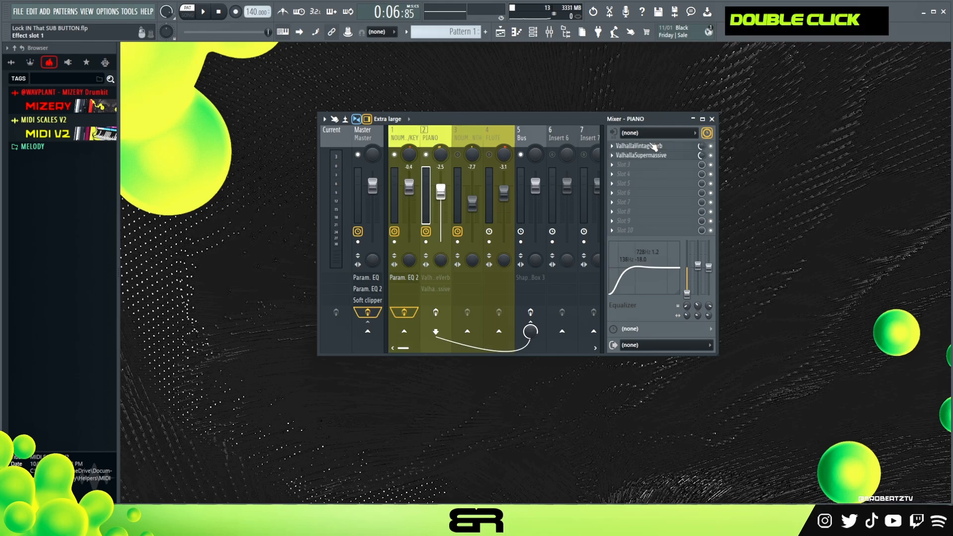
{"action": "left_click", "coordinate": [657, 149]}
{"action": "left_click_drag", "start_coordinate": [529, 189], "coordinate": [550, 145]}
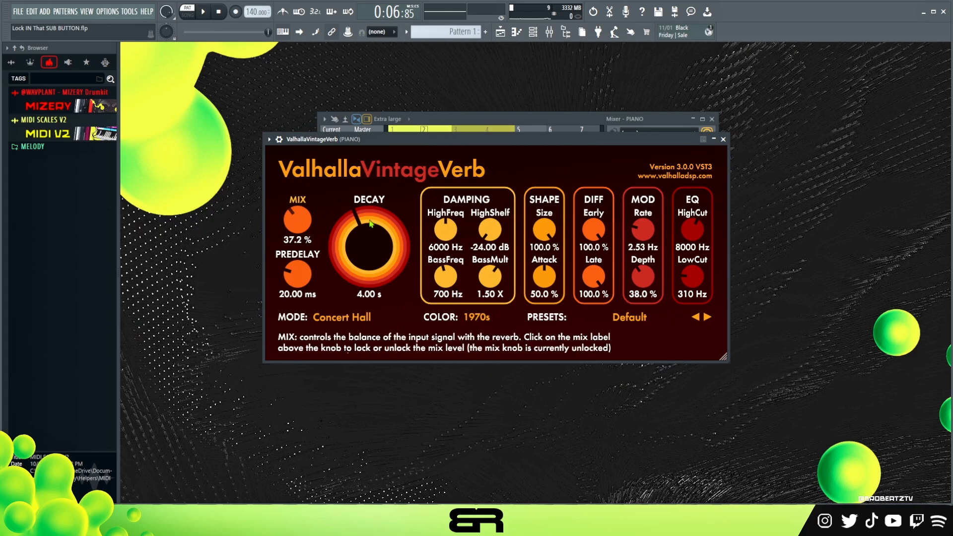
{"action": "left_click", "coordinate": [723, 139]}
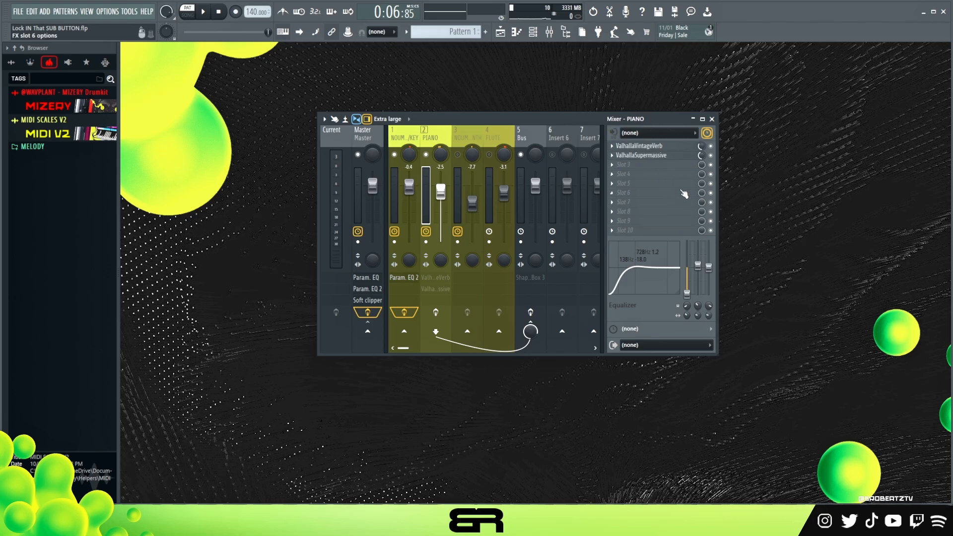
- Review the ValhallaSupermassive delay settings on the PIANO mixer track and close the plugin
{"action": "left_click", "coordinate": [641, 157]}
{"action": "left_click_drag", "start_coordinate": [511, 77], "coordinate": [563, 166]}
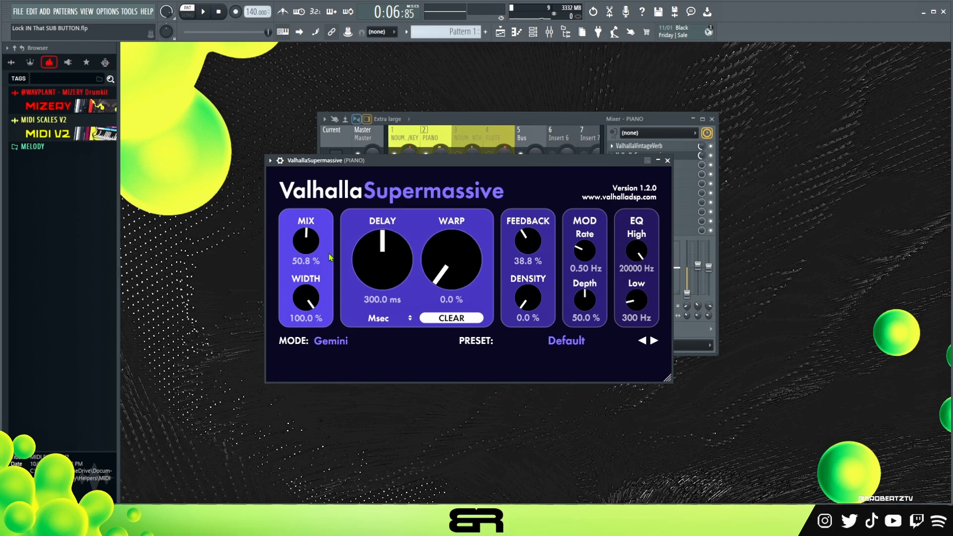
{"action": "left_click", "coordinate": [667, 161]}
- Mute the NOUMEN/KEY track and play the pattern to hear the PIANO track alone with its effects
{"action": "left_click", "coordinate": [395, 155]}
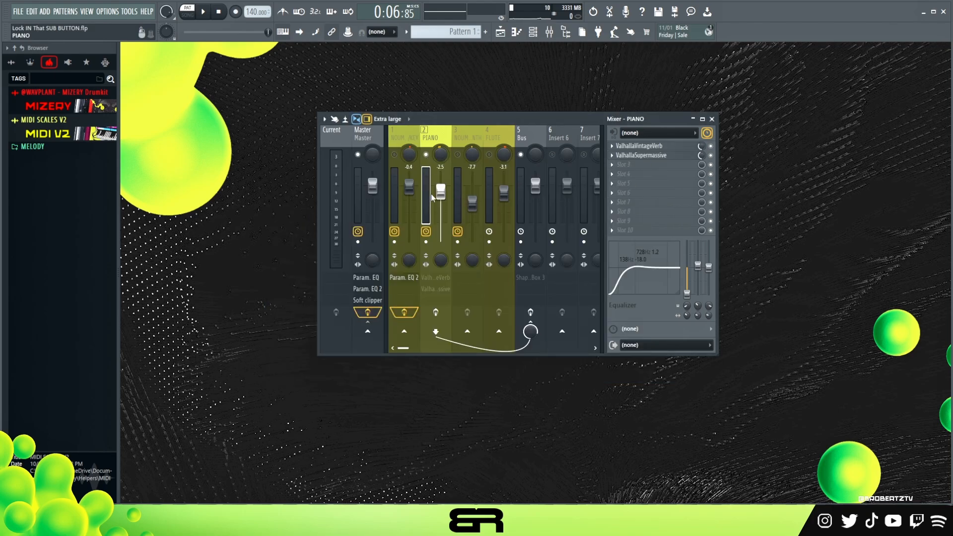
{"action": "key", "text": "space"}
{"action": "key", "text": "space"}
{"action": "key", "text": "space"}
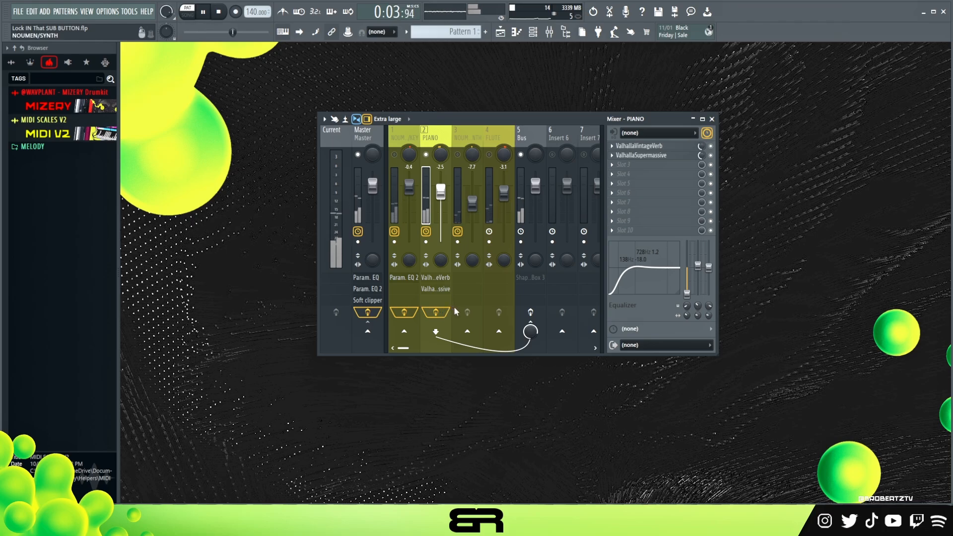
{"action": "key", "text": "space"}
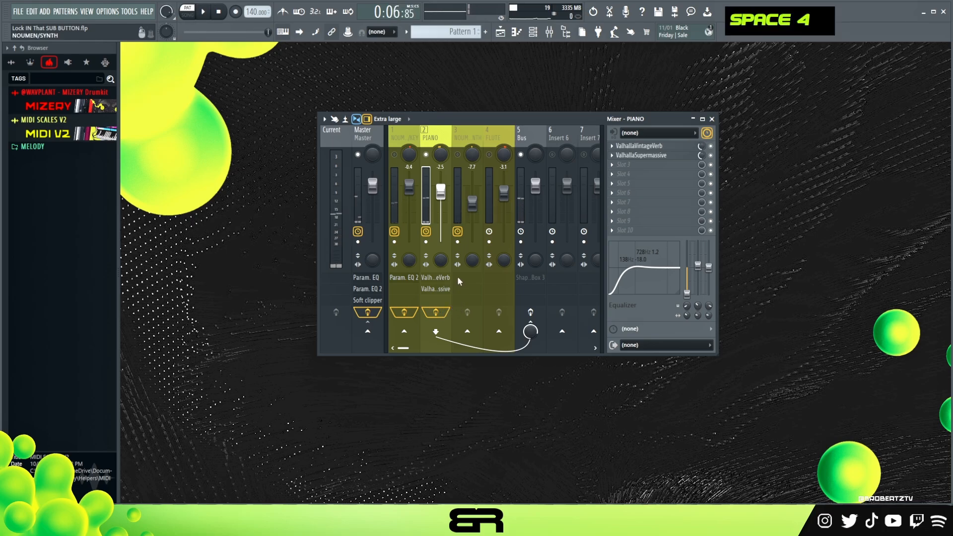
- Inspect the EQ and routing of the NOUMEN/SYNTH and FLUTE mixer tracks
{"action": "left_click", "coordinate": [500, 134]}
{"action": "left_click", "coordinate": [478, 135]}
{"action": "left_click", "coordinate": [491, 199]}
{"action": "left_click", "coordinate": [459, 219]}
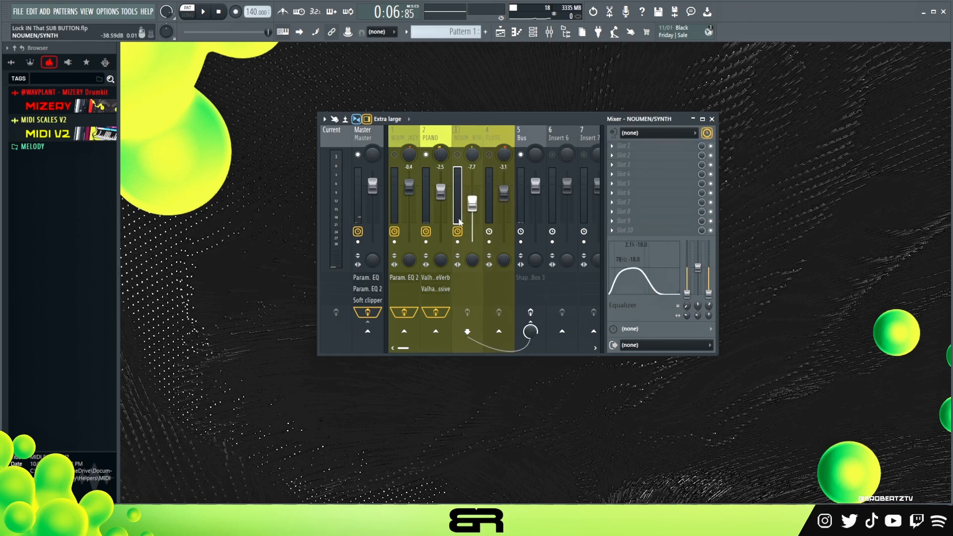
{"action": "left_click_drag", "start_coordinate": [405, 135], "coordinate": [525, 134]}
{"action": "left_click", "coordinate": [491, 134], "text": "ctrl"}
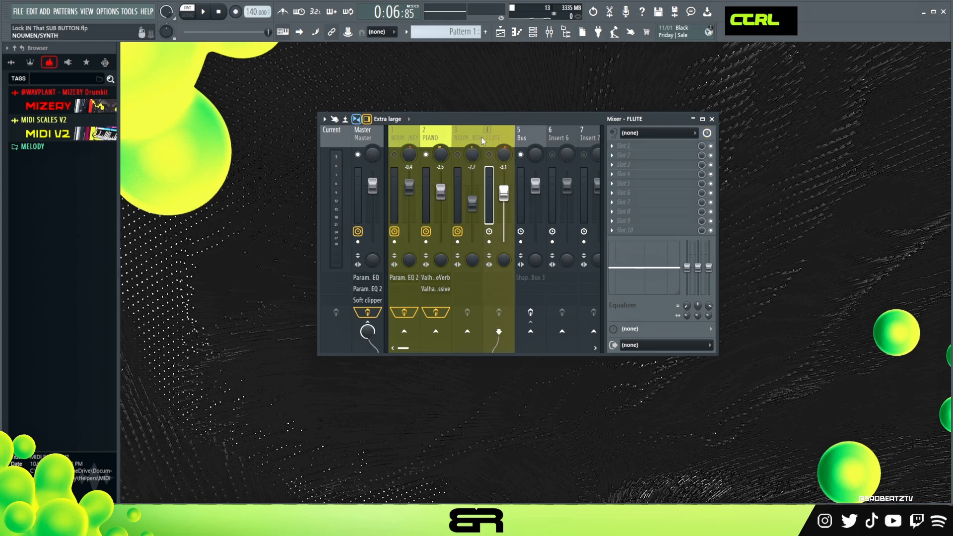
- Review the Reverb, Time and Filter modules of ShaperBox 3 on the Bus track, then close the plugin
{"action": "left_click", "coordinate": [521, 133]}
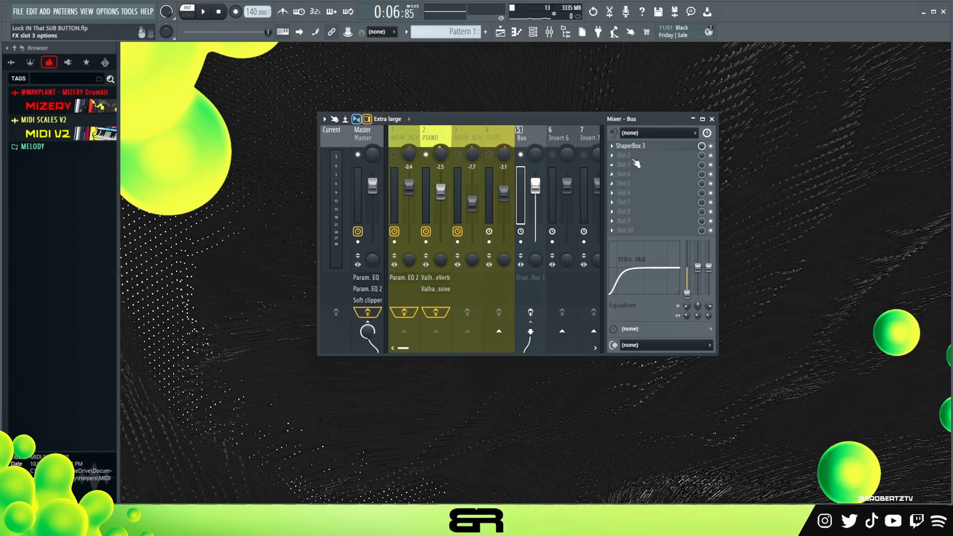
{"action": "left_click", "coordinate": [622, 146]}
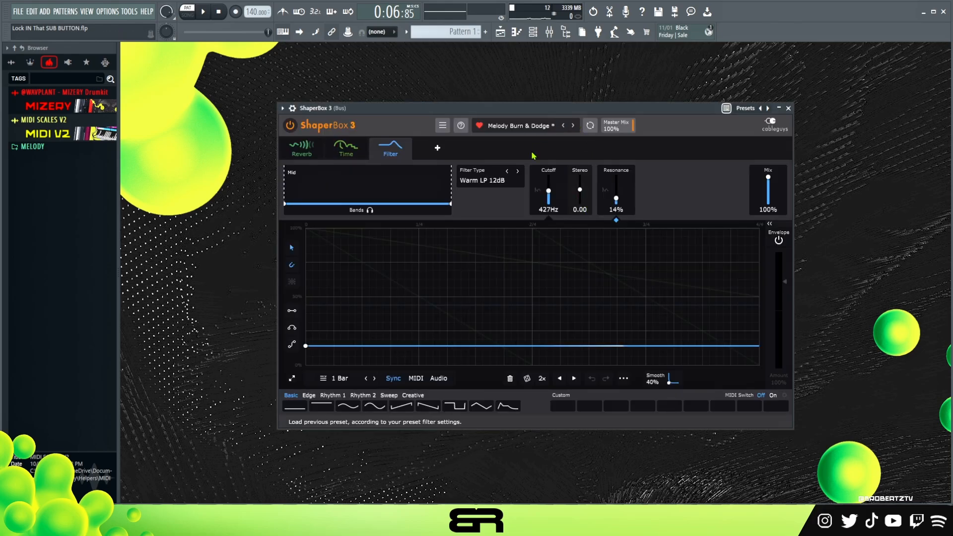
{"action": "left_click", "coordinate": [301, 151]}
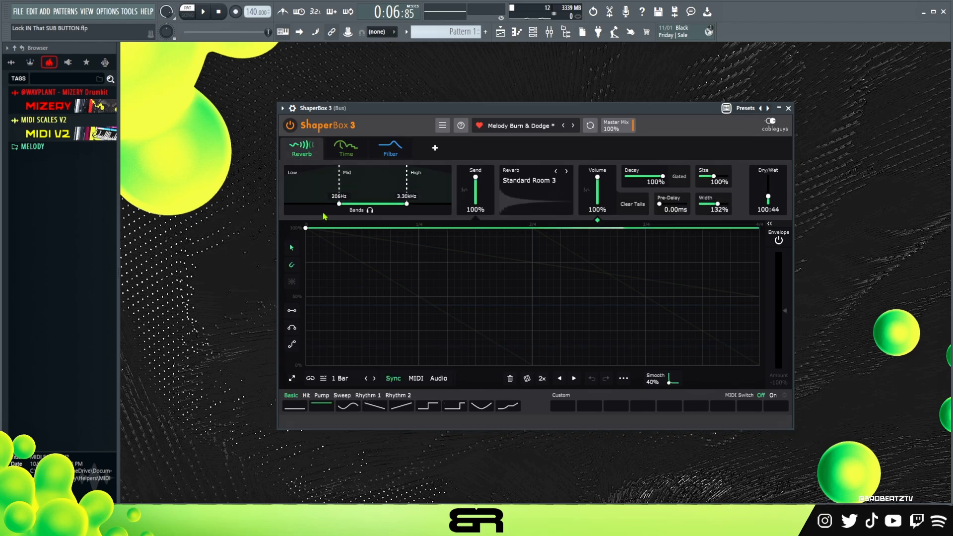
{"action": "mouse_move", "coordinate": [349, 154]}
{"action": "left_click", "coordinate": [347, 154]}
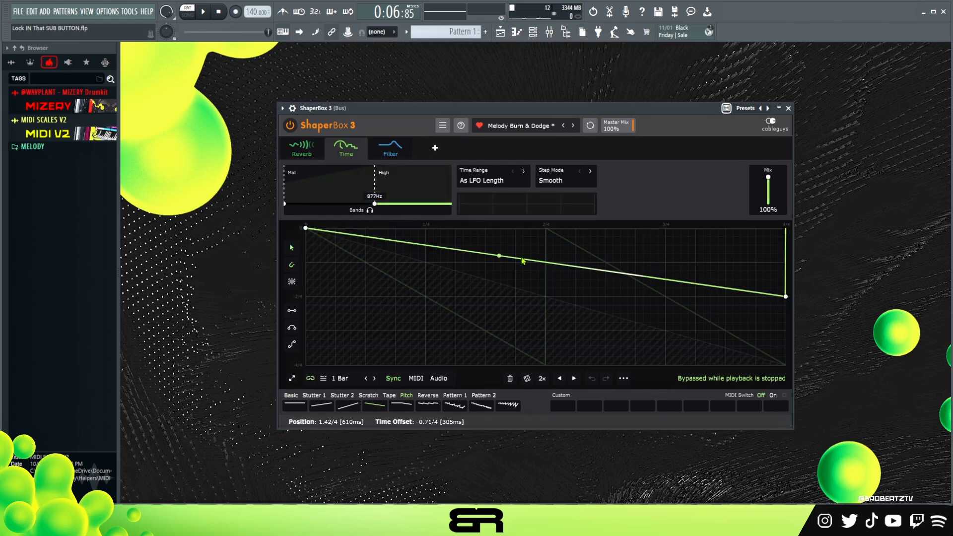
{"action": "left_click", "coordinate": [317, 182]}
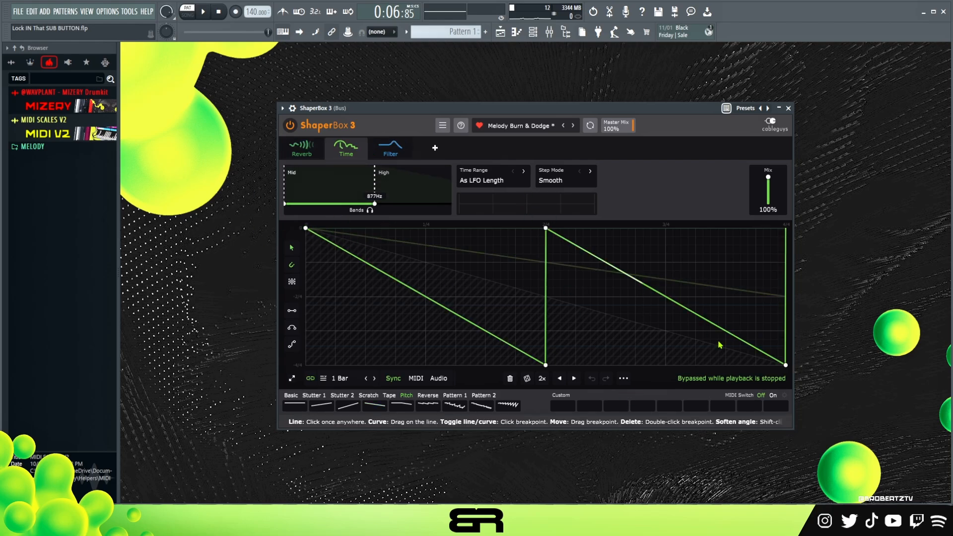
{"action": "left_click", "coordinate": [390, 148]}
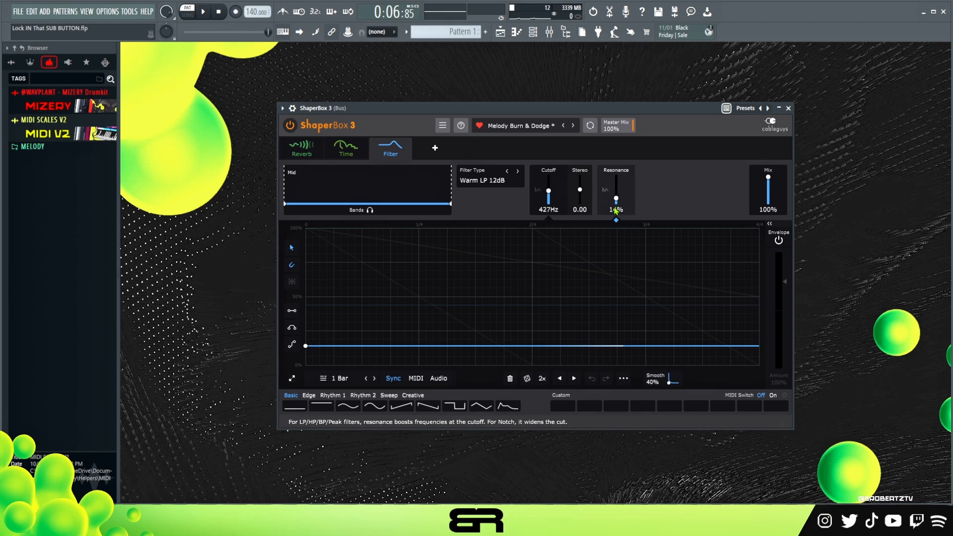
{"action": "left_click", "coordinate": [789, 108]}
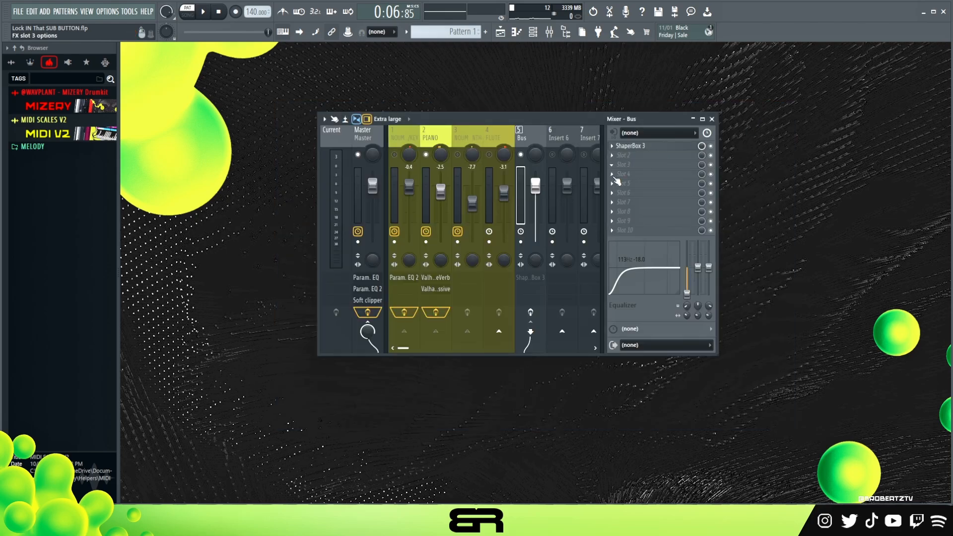
- Unmute all melody tracks and boost the Bus track's EQ by 1.5 dB at 8.4 kHz while the pattern plays
{"action": "right_click", "coordinate": [490, 159]}
{"action": "key", "text": "space"}
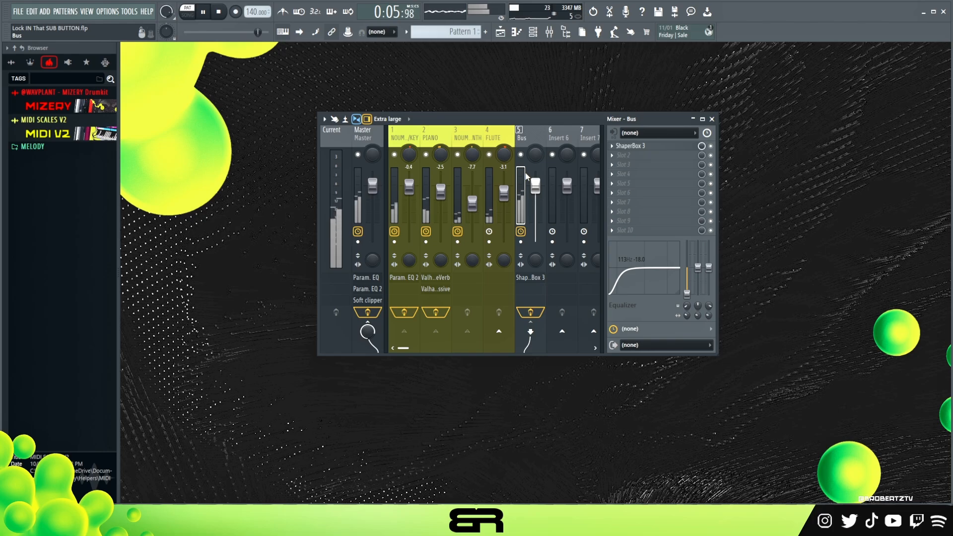
{"action": "left_click_drag", "start_coordinate": [645, 268], "coordinate": [668, 265]}
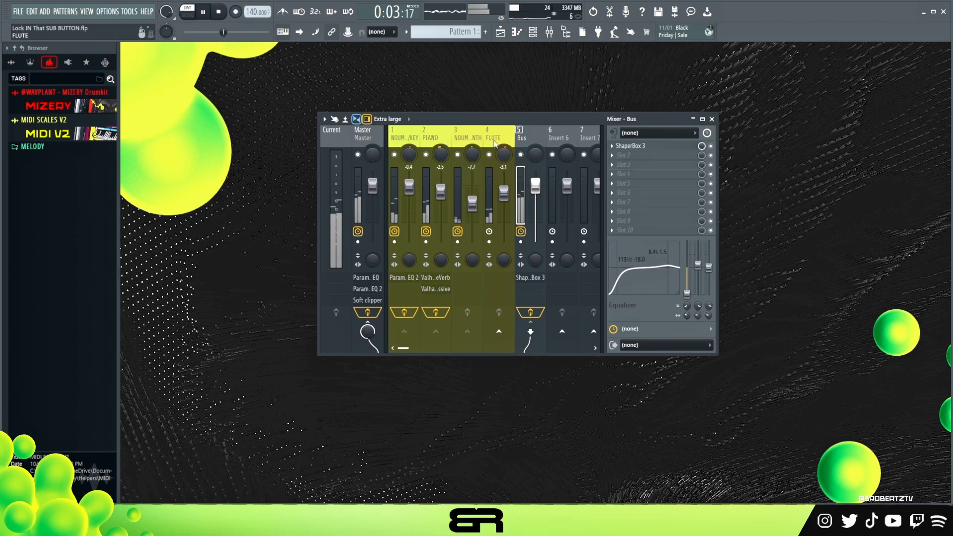
{"action": "key", "text": "space"}
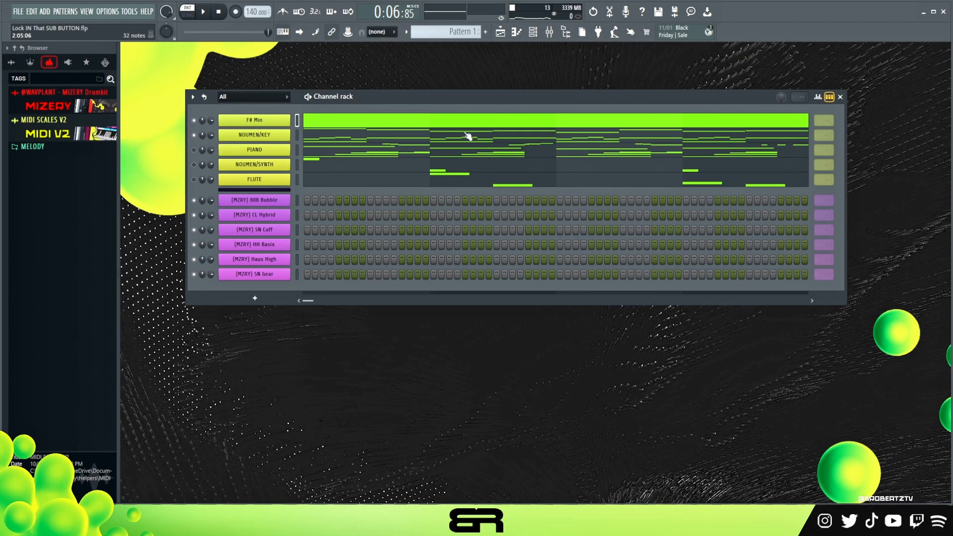
- Open the piano roll of the 808 Bubble channel and place a two-step F#5 note at the start of bar 1
{"action": "right_click", "coordinate": [272, 203]}
{"action": "left_click", "coordinate": [336, 199]}
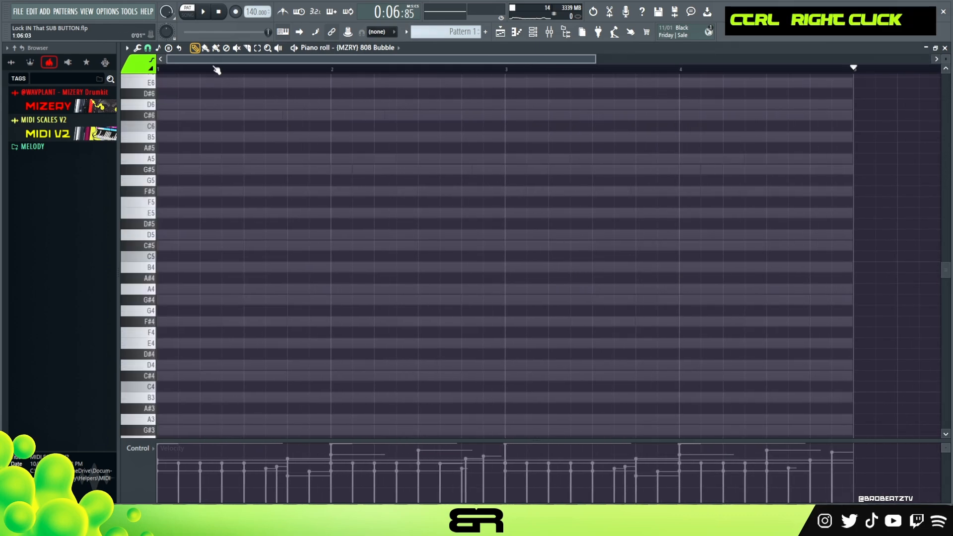
{"action": "scroll", "coordinate": [187, 153], "scroll_direction": "up", "scroll_amount": 3}
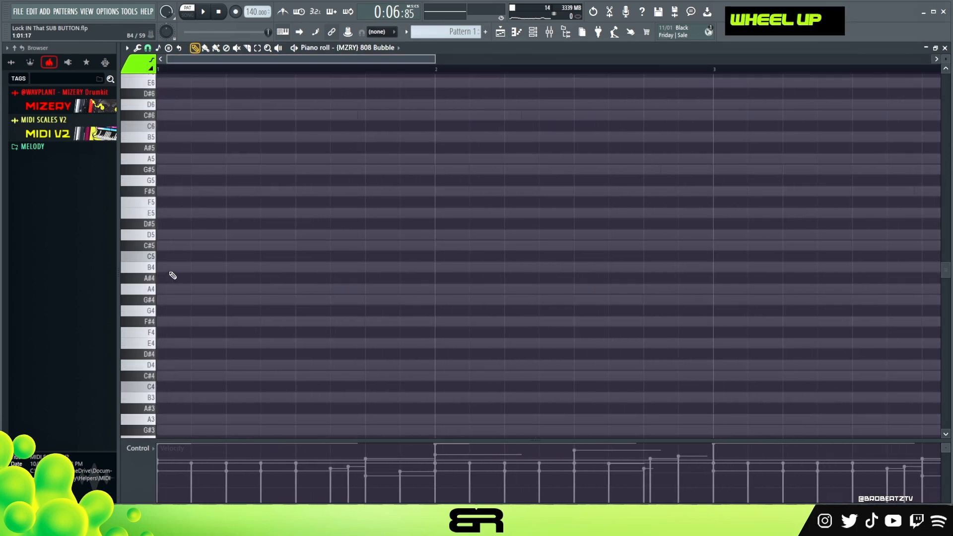
{"action": "left_click", "coordinate": [177, 322]}
{"action": "left_click", "coordinate": [196, 322], "text": "ctrl"}
{"action": "key", "text": "shift+d"}
{"action": "scroll", "coordinate": [260, 287], "scroll_direction": "up", "scroll_amount": 8}
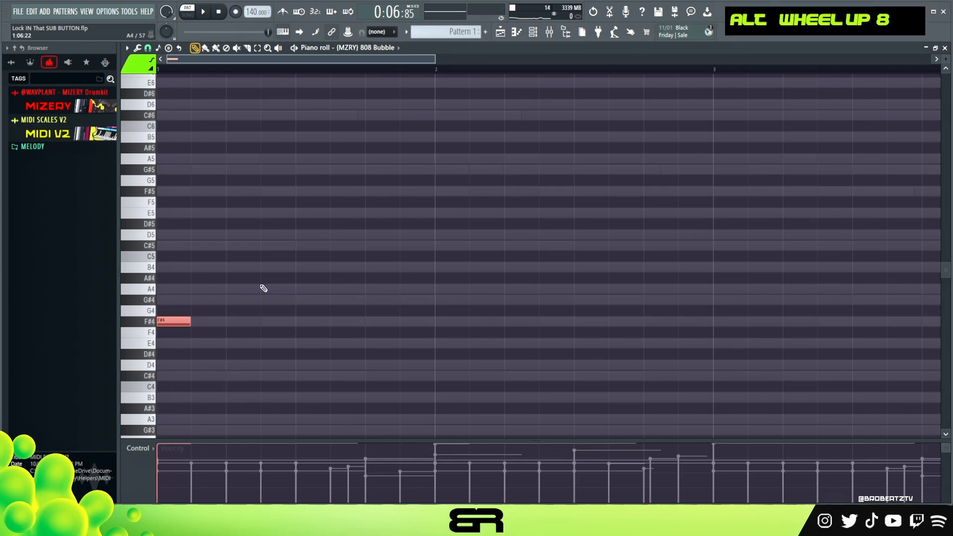
{"action": "key", "text": "space"}
{"action": "key", "text": "ctrl+Up"}
{"action": "key", "text": "space"}
{"action": "key", "text": "space"}
{"action": "key", "text": "space"}
- Add two-step F#5 808 notes on steps 7 and 13 of bar 1
{"action": "left_click", "coordinate": [263, 191]}
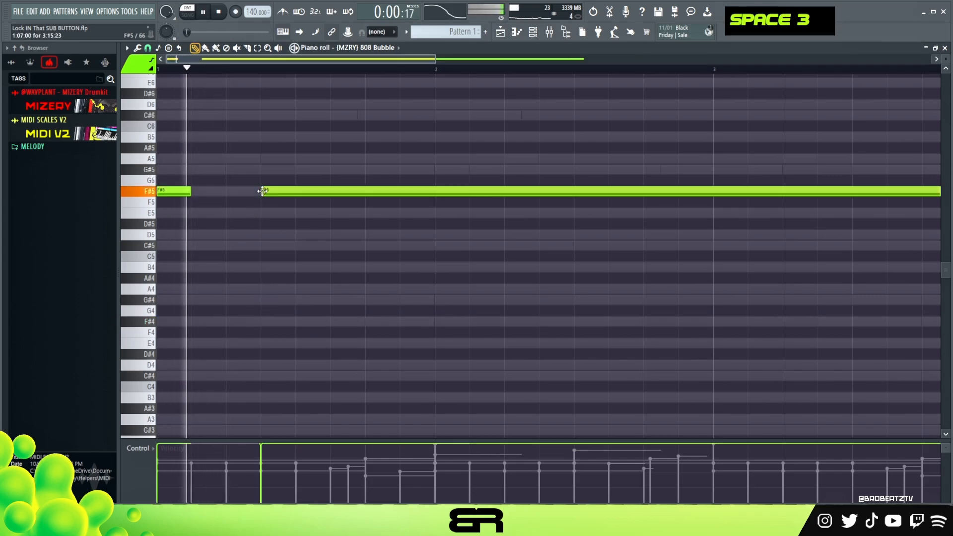
{"action": "right_click", "coordinate": [263, 192]}
{"action": "key", "text": "space"}
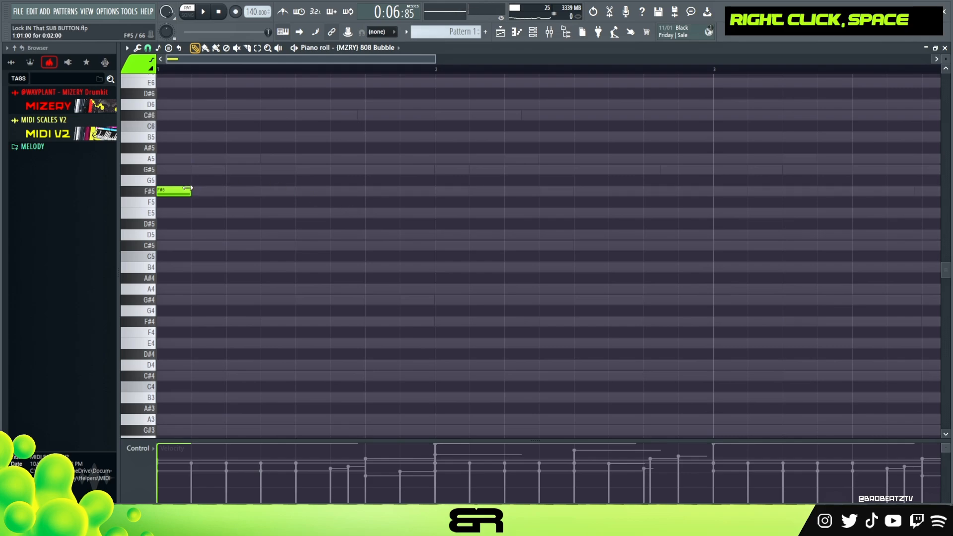
{"action": "key", "text": "space"}
{"action": "left_click", "coordinate": [262, 191]}
{"action": "left_click", "coordinate": [368, 191]}
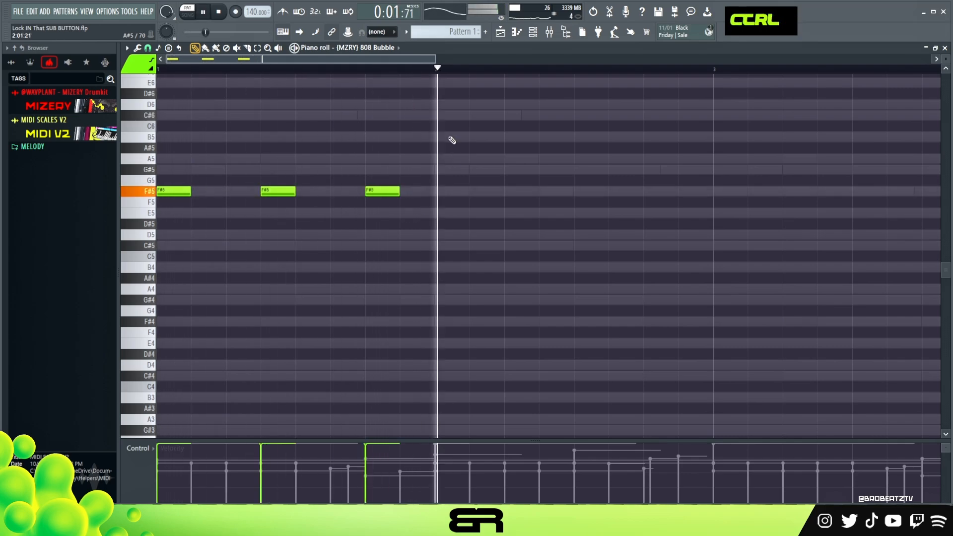
- Copy the three F#5 808 notes from bar 1 to bar 3 and place the last copy on step 5 of bar 4
{"action": "scroll", "coordinate": [614, 96], "scroll_direction": "down", "scroll_amount": 2}
{"action": "left_click", "coordinate": [167, 193], "text": "shift"}
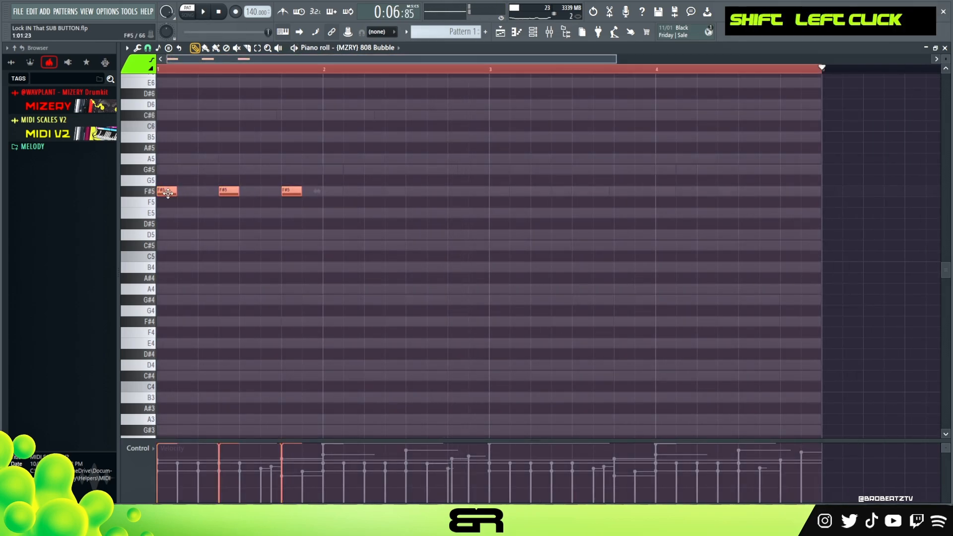
{"action": "left_click_drag", "start_coordinate": [468, 206], "coordinate": [508, 203]}
{"action": "right_click", "coordinate": [510, 217]}
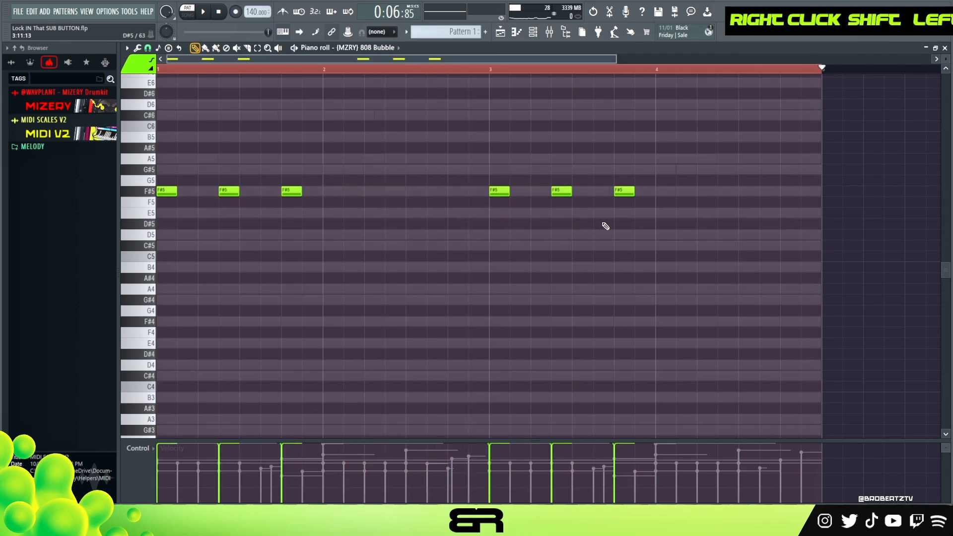
{"action": "left_click", "coordinate": [698, 193]}
- Place a C#5 808 note on step 13 of bar 4 while listening to the pattern
{"action": "key", "text": "space"}
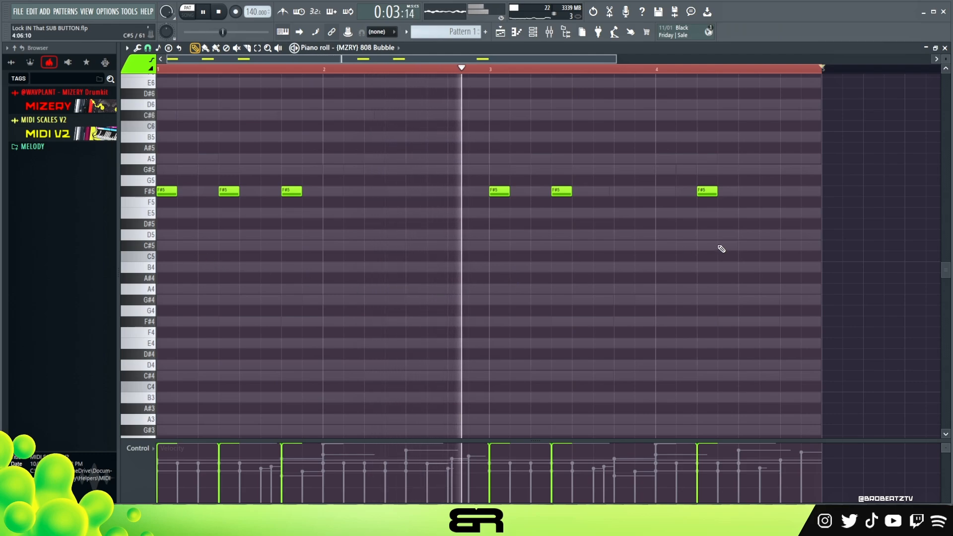
{"action": "left_click", "coordinate": [741, 245]}
{"action": "right_click", "coordinate": [712, 293]}
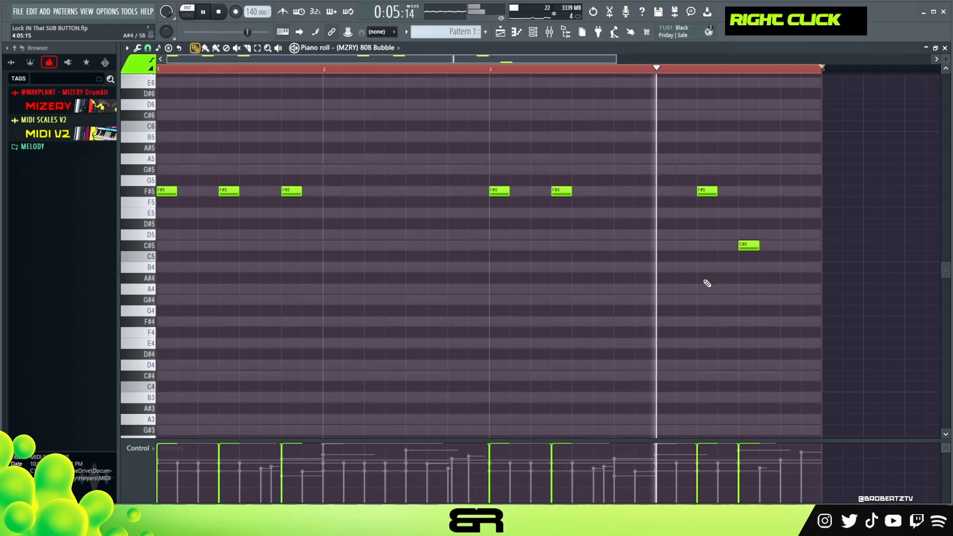
{"action": "key", "text": "space"}
{"action": "key", "text": "space"}
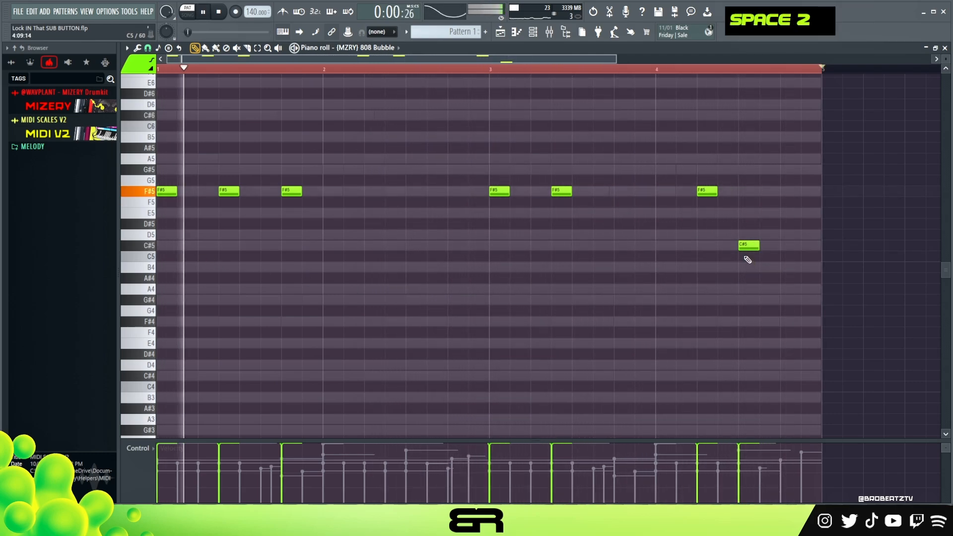
{"action": "right_click", "coordinate": [748, 246]}
{"action": "left_click", "coordinate": [794, 246]}
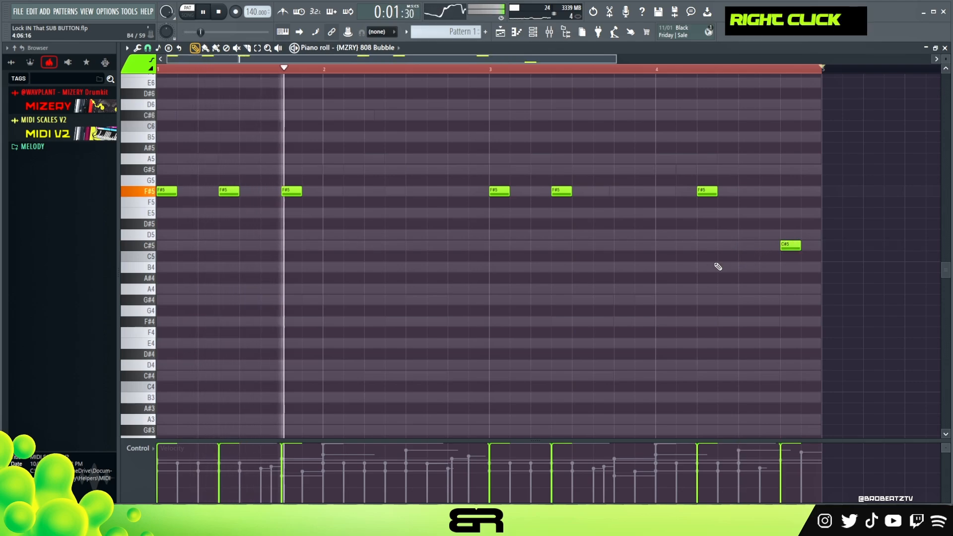
- Show the channel rack below the 808 notes and place CL Hybrid and SN Cuff hits on step 9 of bar 1
{"action": "left_click", "coordinate": [533, 32]}
{"action": "left_click_drag", "start_coordinate": [506, 99], "coordinate": [461, 271]}
{"action": "key", "text": "space"}
{"action": "key", "text": "space"}
{"action": "key", "text": "space"}
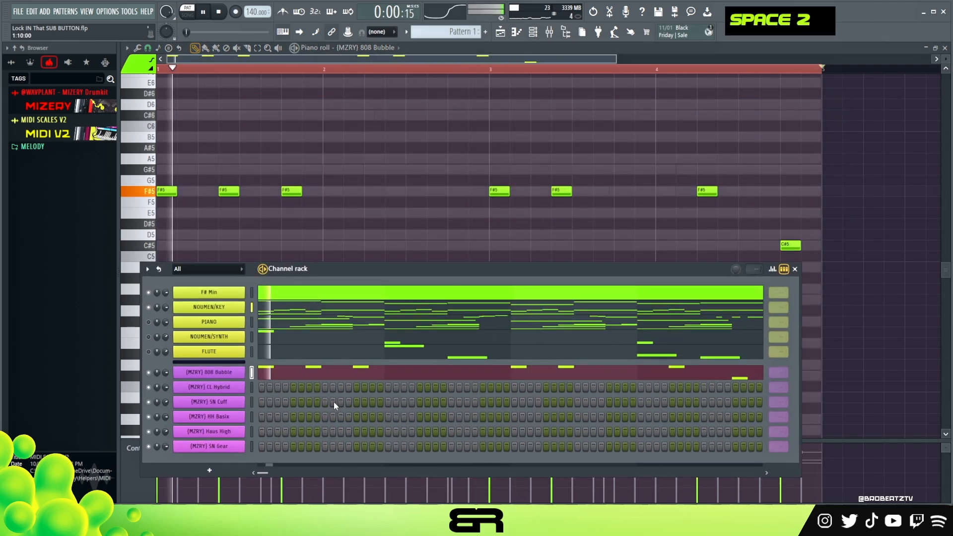
{"action": "key", "text": "space"}
{"action": "double_click", "coordinate": [326, 387]}
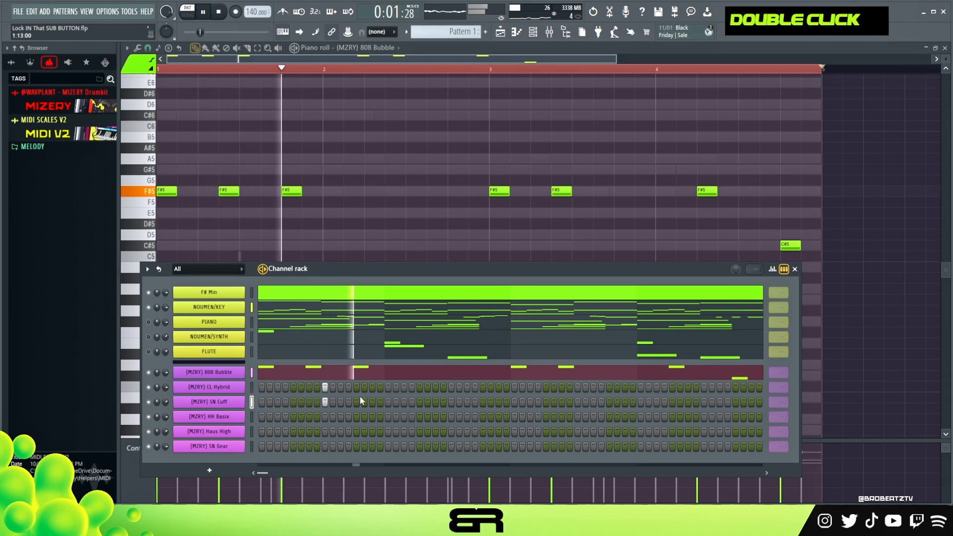
- Add CL Hybrid and SN Cuff hits on step 9 of bar 2 and loop both channels every two bars
{"action": "left_click", "coordinate": [452, 387]}
{"action": "left_click", "coordinate": [452, 399]}
{"action": "key", "text": "space"}
{"action": "scroll", "coordinate": [780, 392], "scroll_direction": "down", "scroll_amount": 7}
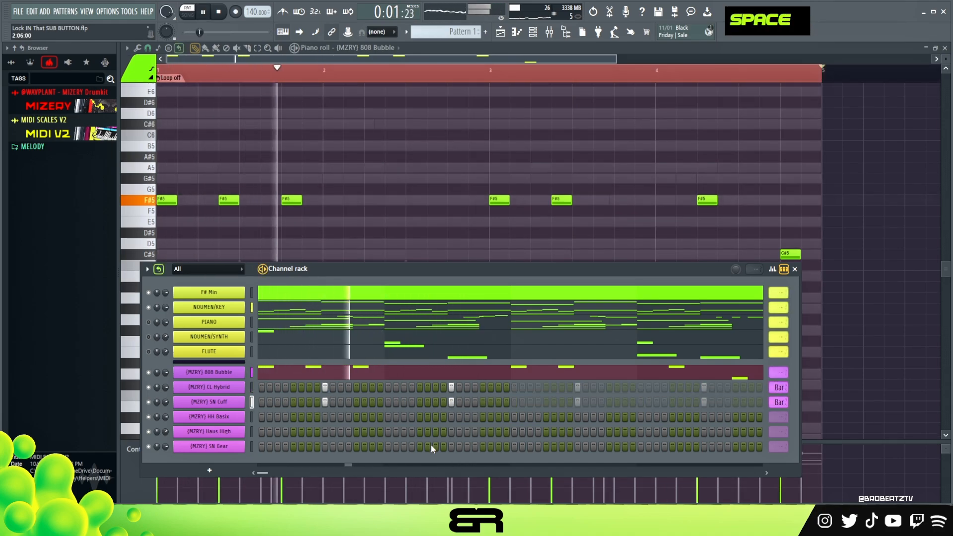
- Place HH Basix hits on steps 1 and 7 and a Haus High hit on step 1 of bar 1
{"action": "key", "text": "space"}
{"action": "left_click", "coordinate": [262, 417]}
{"action": "left_click", "coordinate": [261, 432]}
{"action": "key", "text": "space"}
{"action": "key", "text": "space"}
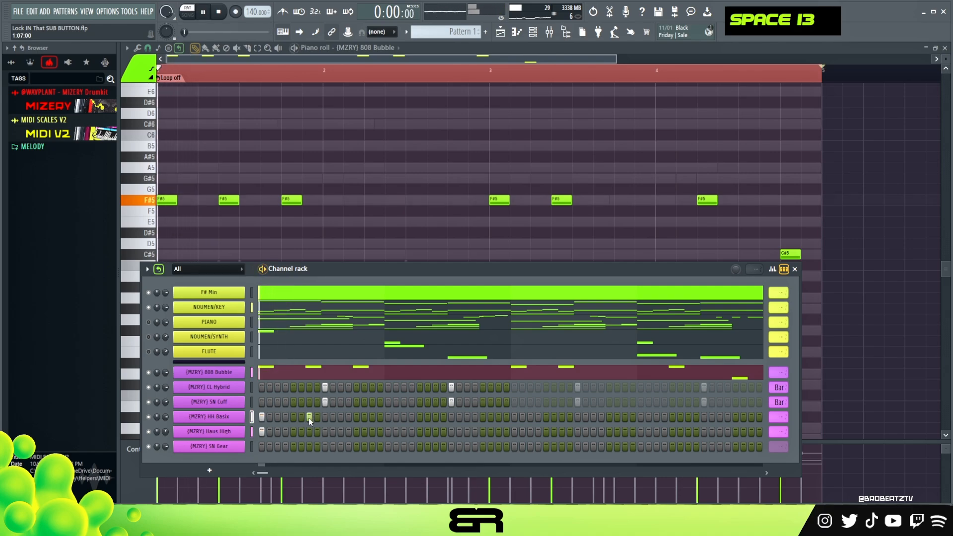
- Add HH Basix hits on steps 1, 2, 3 and 5 of bar 2 and listen to the pattern
{"action": "left_click", "coordinate": [388, 417]}
{"action": "left_click", "coordinate": [404, 417]}
{"action": "left_click", "coordinate": [420, 417]}
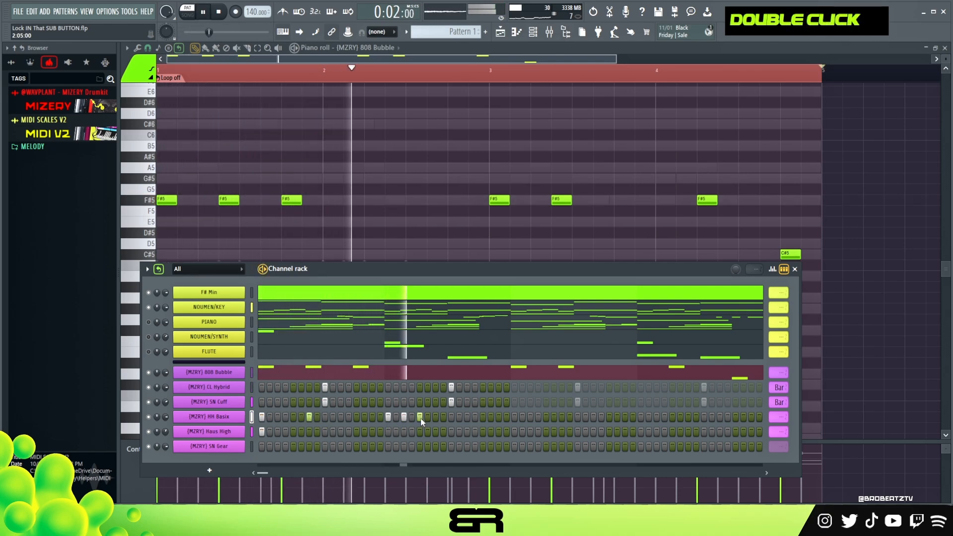
{"action": "left_click", "coordinate": [396, 417]}
{"action": "key", "text": "space"}
{"action": "key", "text": "space"}
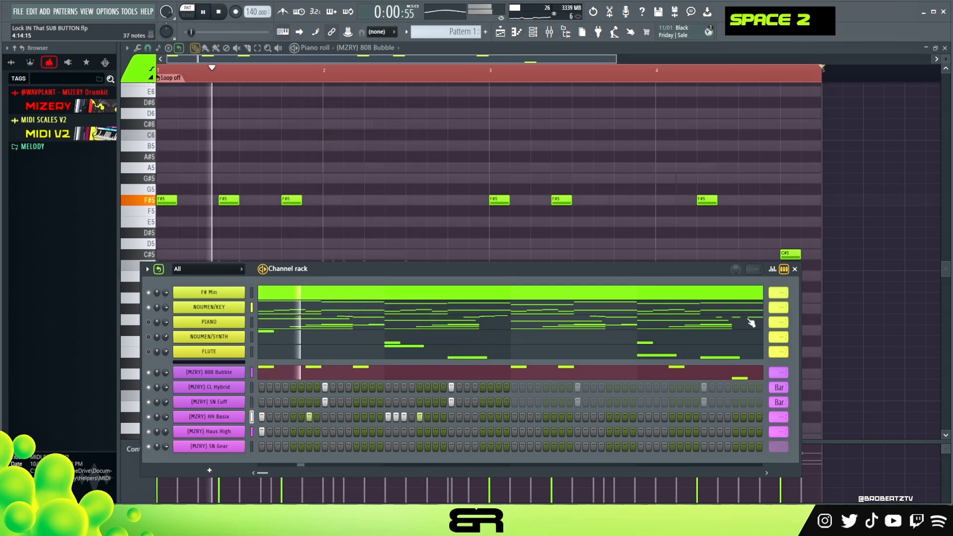
- Lower the velocities of the HH Basix hits on steps 2 and 3 of bar 2, making step 2 the quietest
{"action": "left_click", "coordinate": [772, 269]}
{"action": "key", "text": "space"}
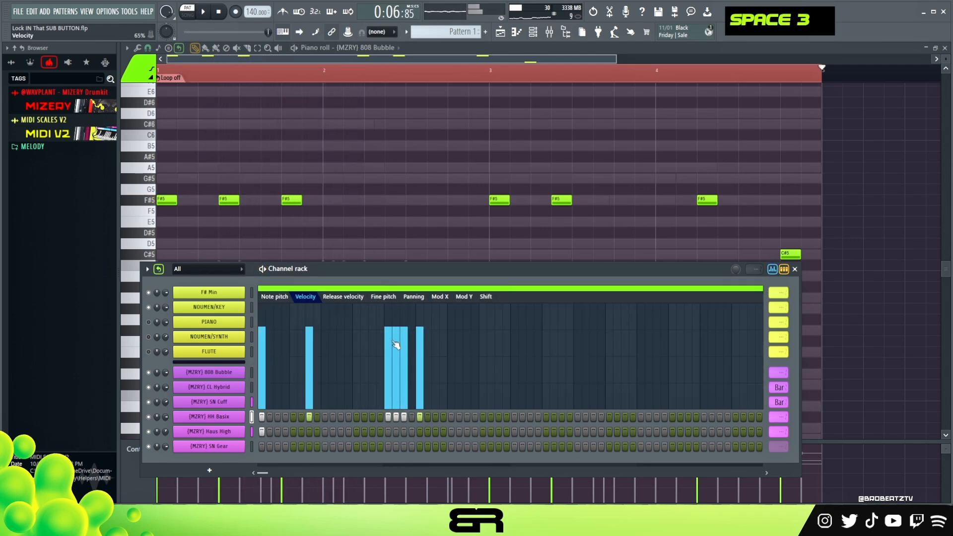
{"action": "left_click_drag", "start_coordinate": [400, 340], "coordinate": [403, 335]}
{"action": "left_click", "coordinate": [399, 349]}
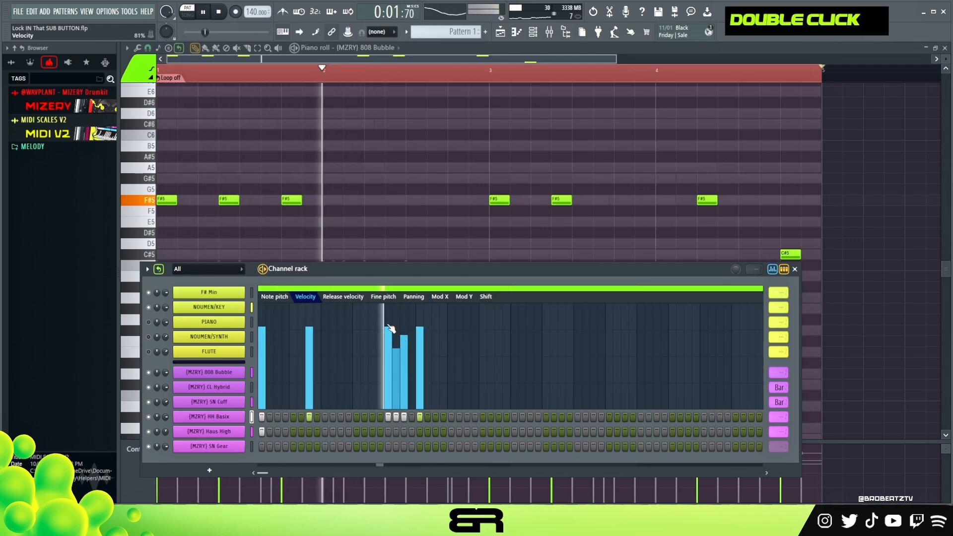
{"action": "key", "text": "space"}
- Pan the HH Basix hit on step 2 of bar 2 left and the one on step 3 right, then hide the graph editor
{"action": "left_click", "coordinate": [414, 298]}
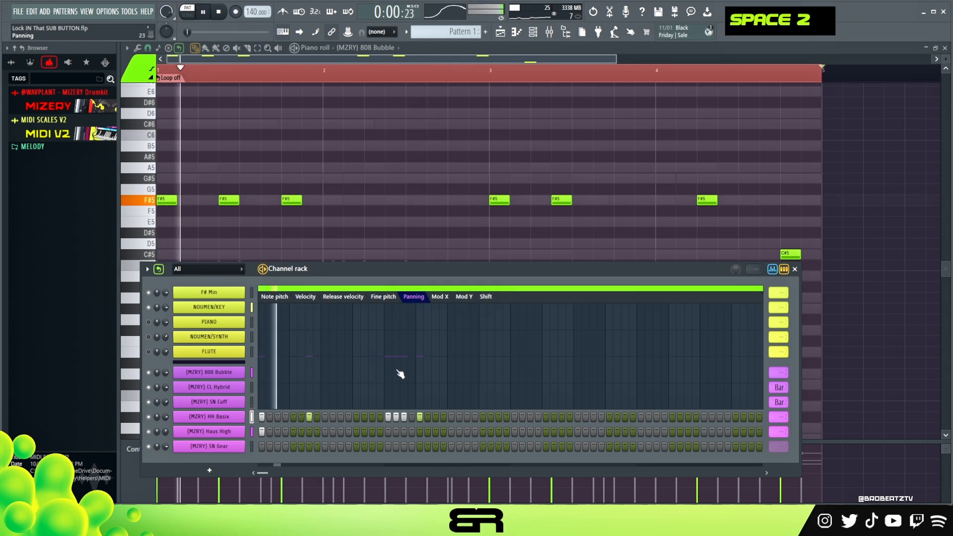
{"action": "left_click", "coordinate": [397, 372]}
{"action": "left_click", "coordinate": [405, 337]}
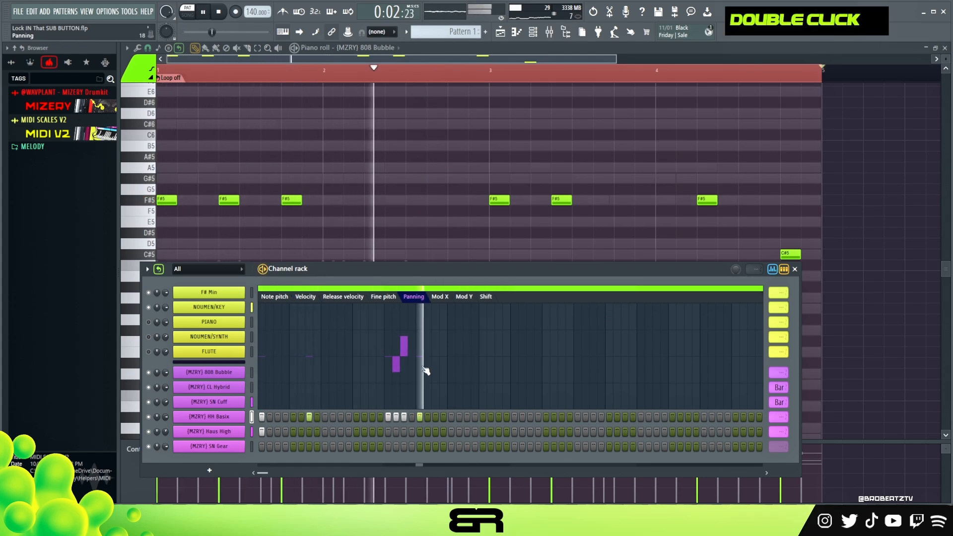
{"action": "key", "text": "space"}
{"action": "key", "text": "space"}
{"action": "left_click", "coordinate": [773, 270]}
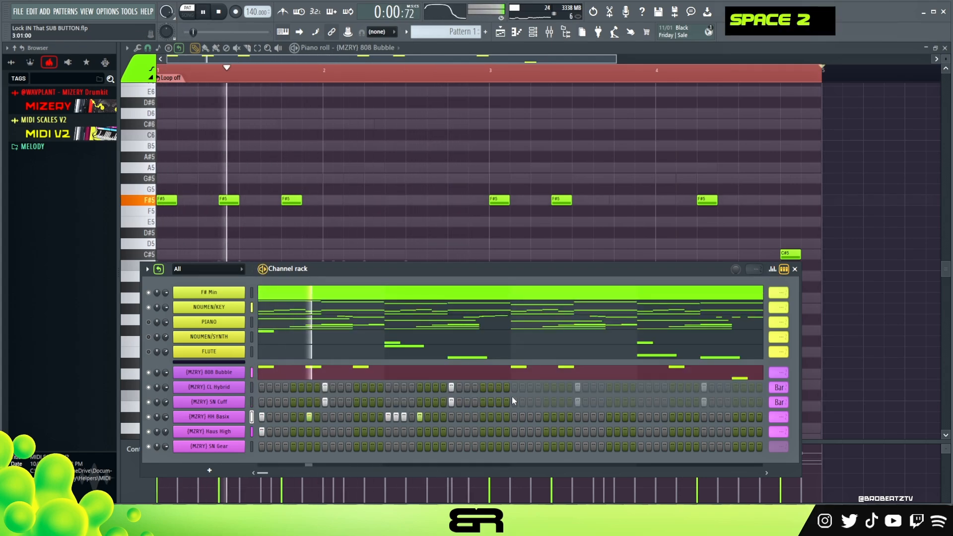
- Add an HH Basix hit on step 13 and an SN Cuff hit on step 15 of bar 2
{"action": "key", "text": "space"}
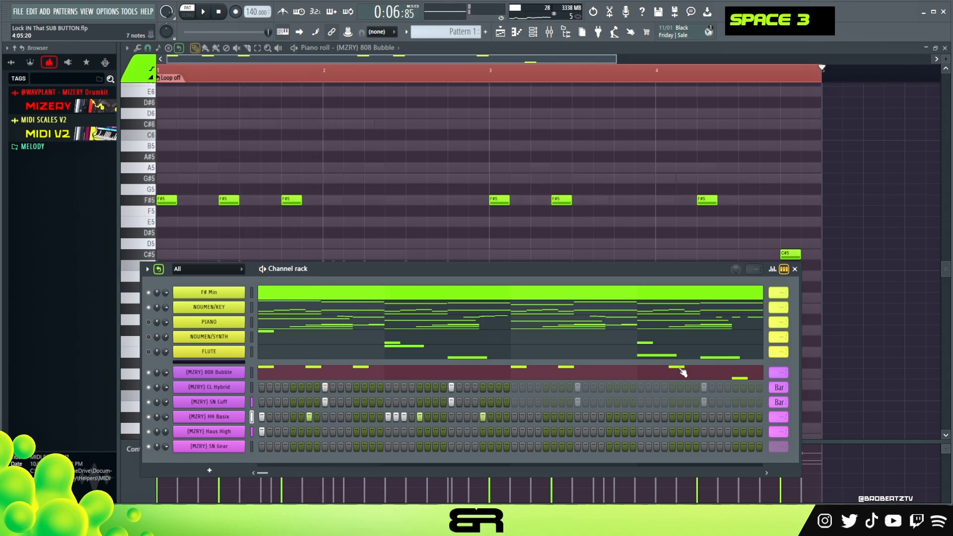
{"action": "left_click", "coordinate": [773, 271]}
{"action": "left_click", "coordinate": [772, 270]}
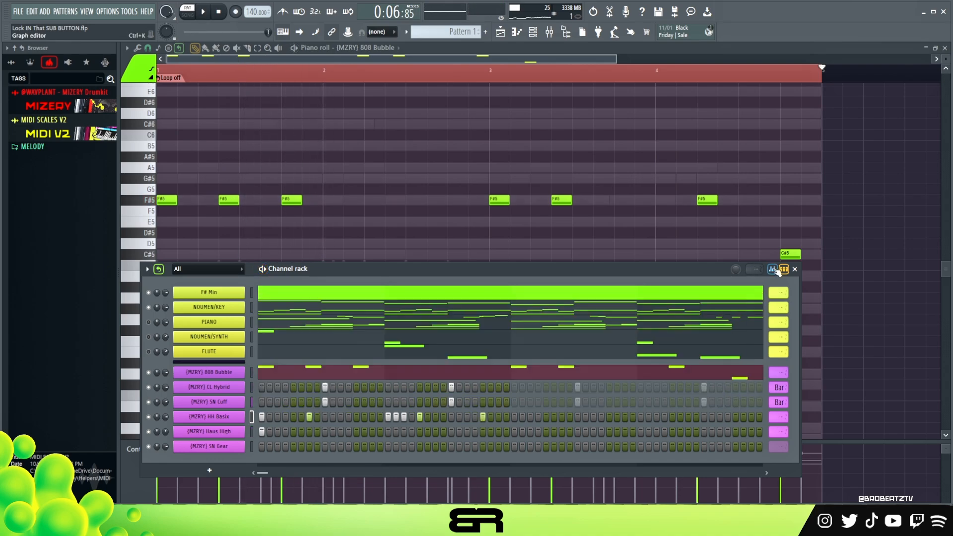
{"action": "key", "text": "space"}
{"action": "left_click_drag", "start_coordinate": [498, 403], "coordinate": [504, 403]}
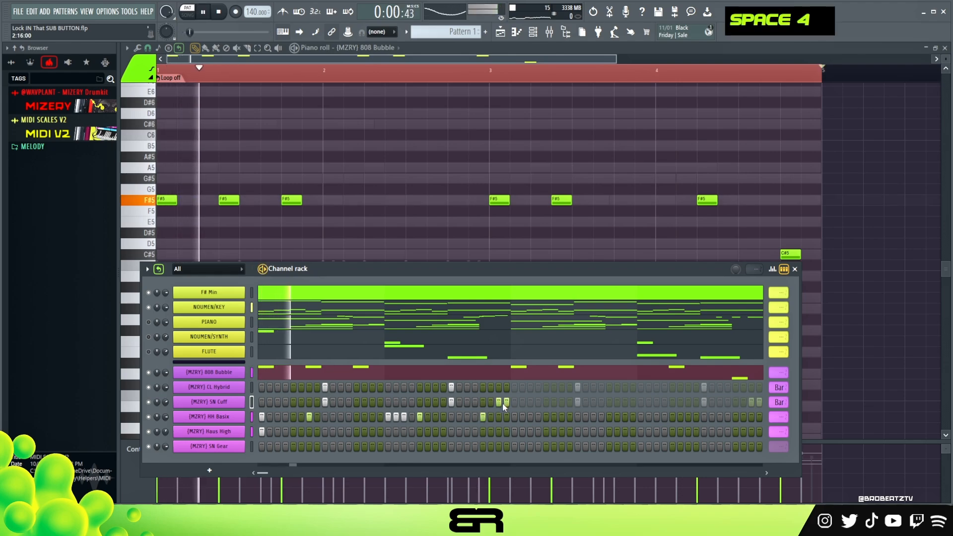
{"action": "right_click", "coordinate": [507, 403]}
- Lower the velocity of the SN Cuff hit on step 15 of bar 2 to about 71% and check it in playback
{"action": "left_click", "coordinate": [769, 269]}
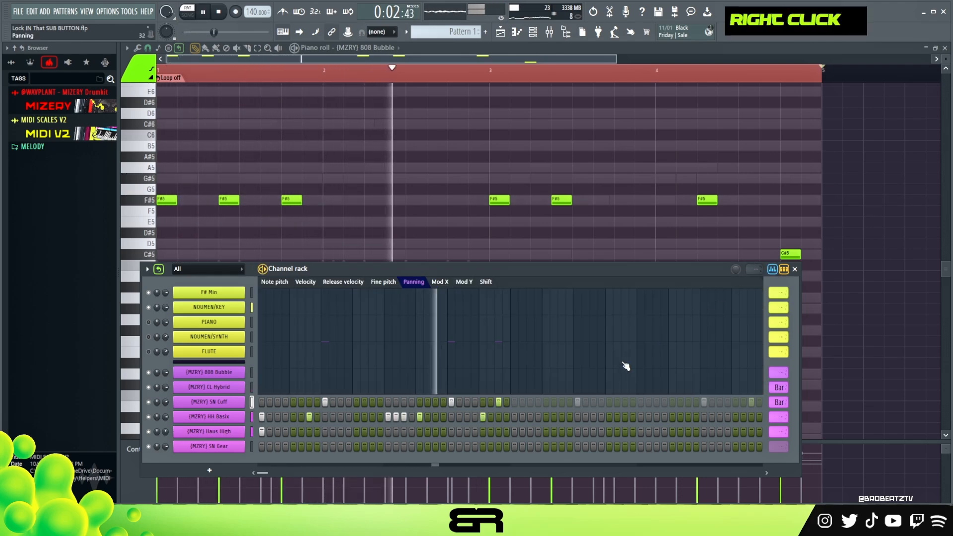
{"action": "key", "text": "space"}
{"action": "key", "text": "space"}
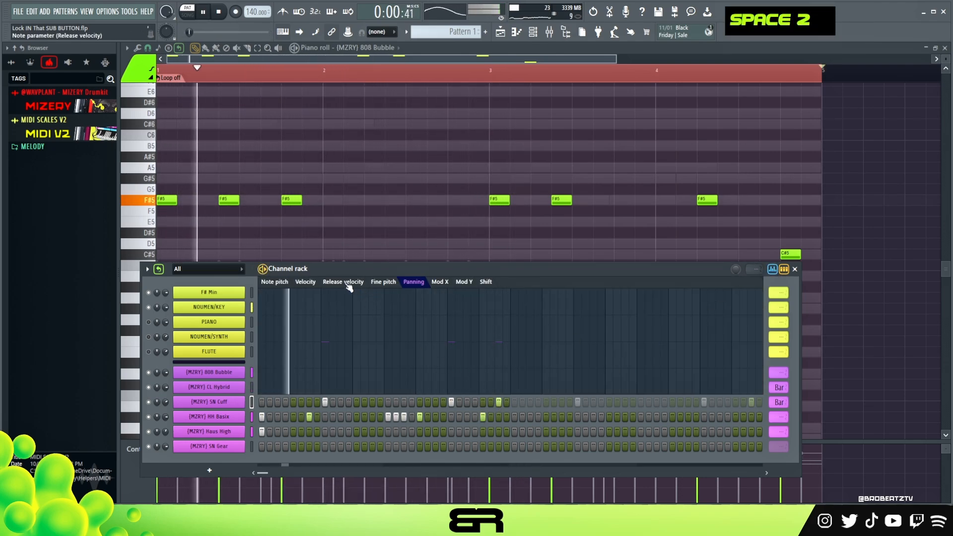
{"action": "left_click", "coordinate": [306, 282]}
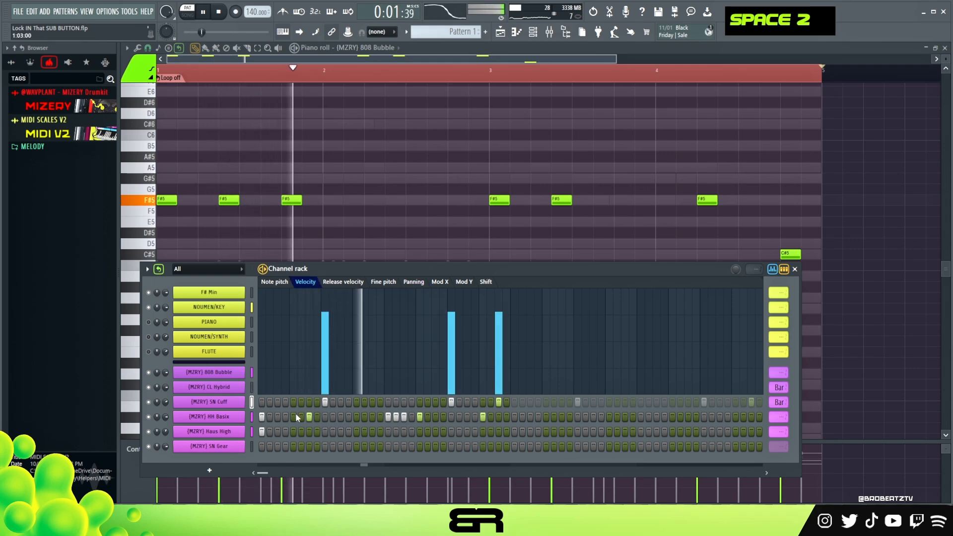
{"action": "double_click", "coordinate": [499, 325]}
{"action": "left_click", "coordinate": [504, 319]}
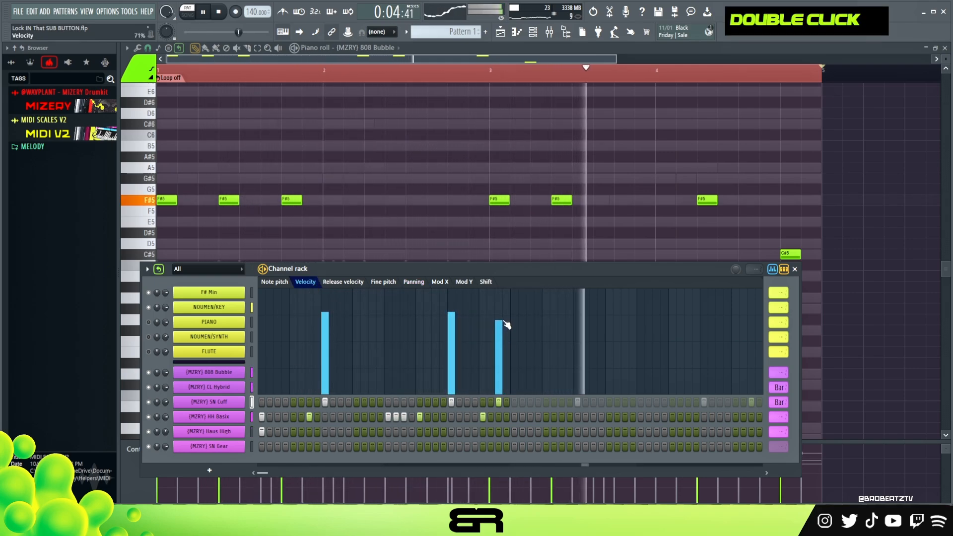
{"action": "key", "text": "space"}
{"action": "key", "text": "space"}
{"action": "left_click", "coordinate": [773, 269]}
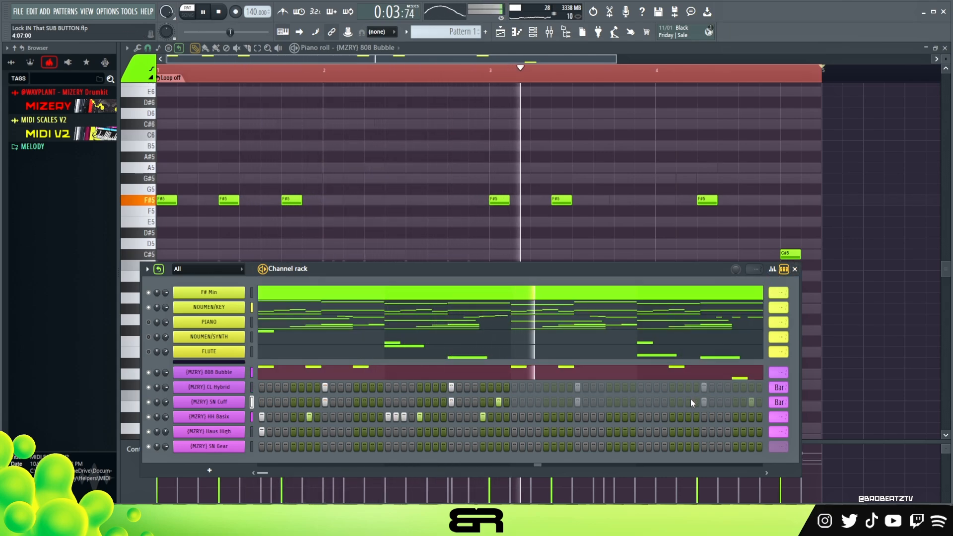
- Place an SN Gear hit on step 3 of bar 2 and loop that channel every two bars
{"action": "key", "text": "space"}
{"action": "left_click", "coordinate": [404, 446]}
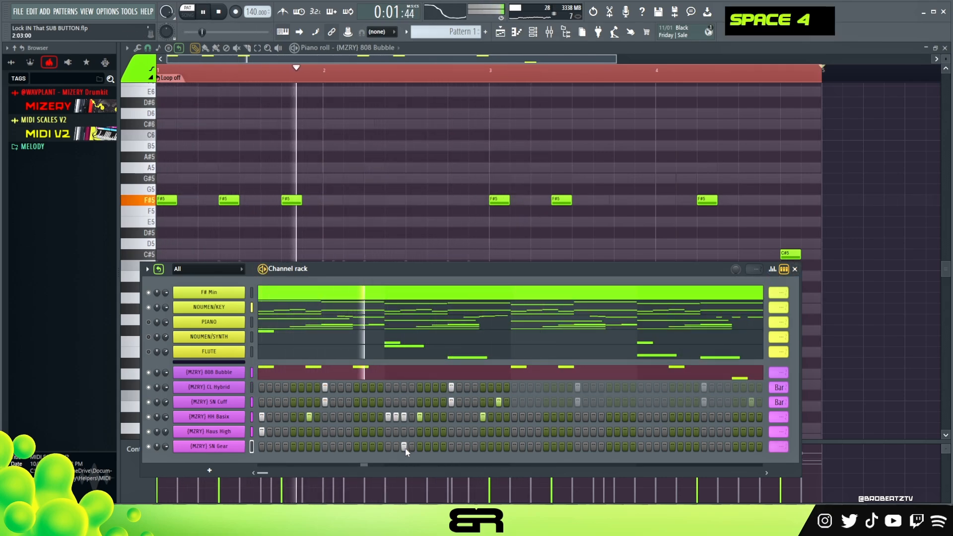
{"action": "key", "text": "space"}
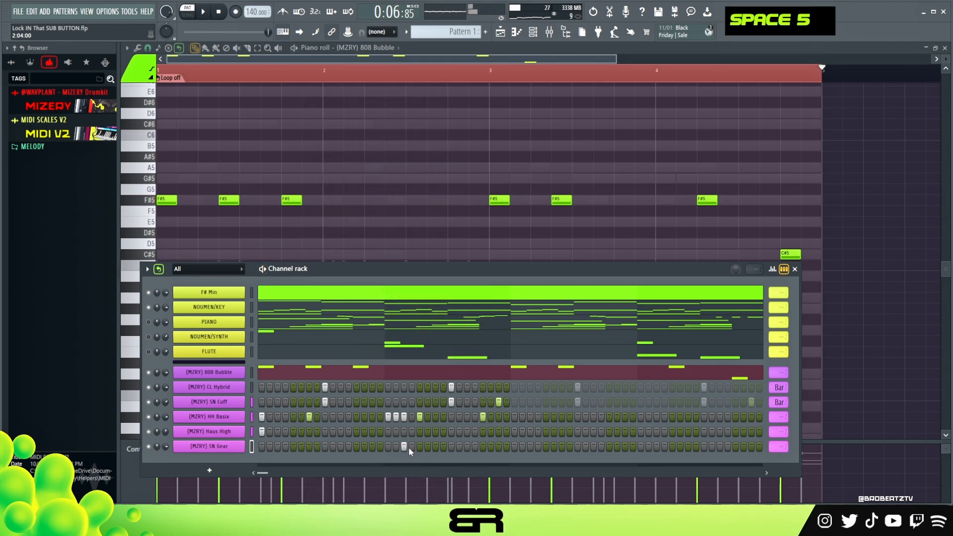
{"action": "key", "text": "space"}
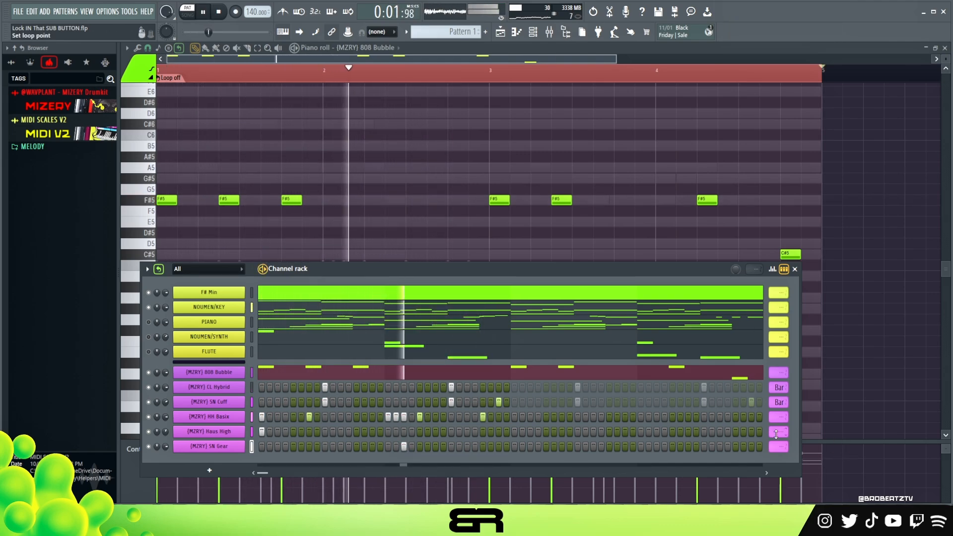
{"action": "scroll", "coordinate": [779, 445], "scroll_direction": "down", "scroll_amount": 1}
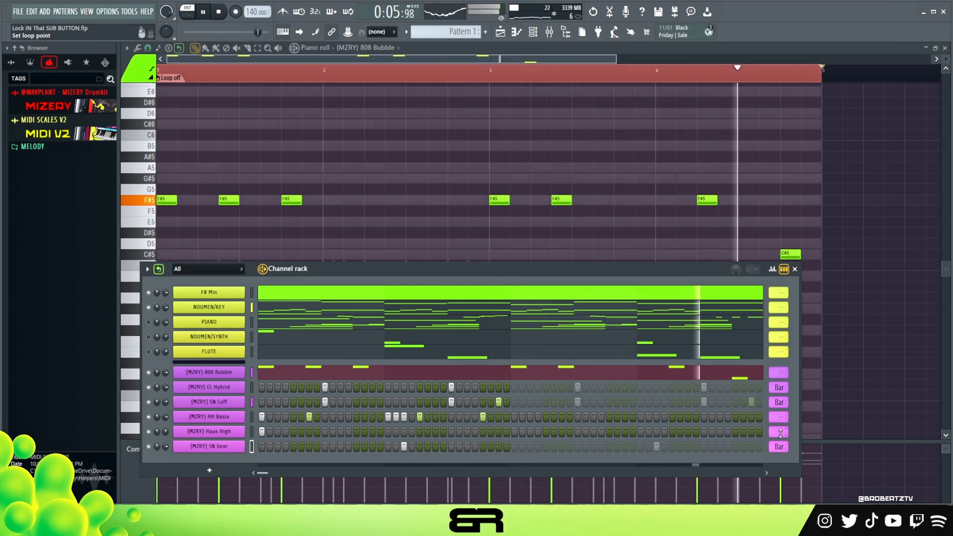
- Loop the HH Basix channel every two bars and move the channel rack higher over the piano roll
{"action": "key", "text": "space"}
{"action": "key", "text": "space"}
{"action": "scroll", "coordinate": [783, 421], "scroll_direction": "down", "scroll_amount": 1}
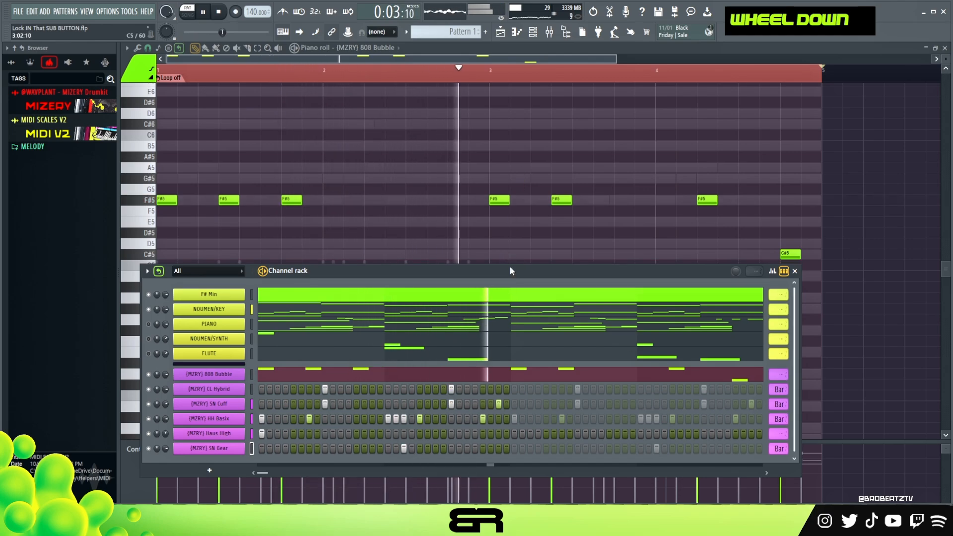
{"action": "left_click_drag", "start_coordinate": [510, 268], "coordinate": [538, 139]}
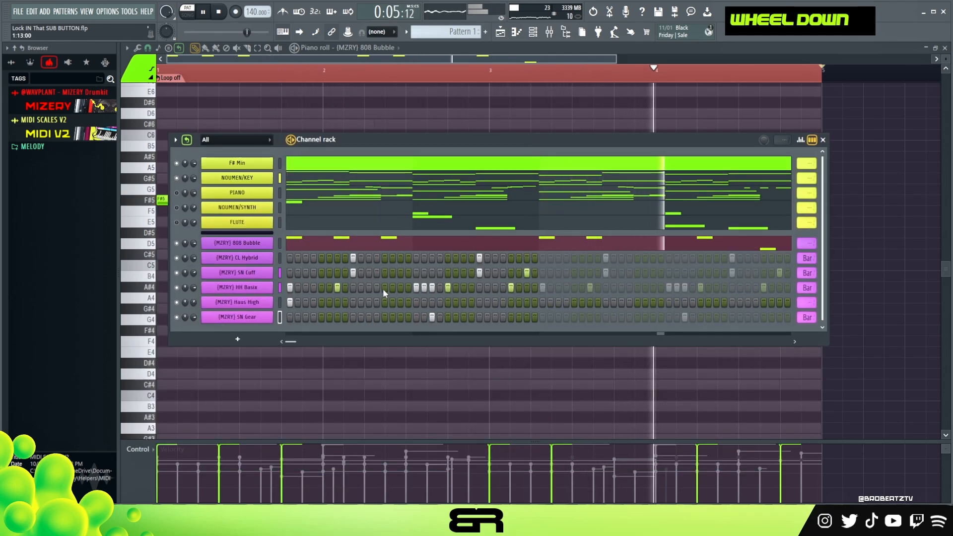
- Browse the Mizery drumkit's PERX samples and expand its PLS folder of percussion loops
{"action": "key", "text": "space"}
{"action": "left_click", "coordinate": [94, 105]}
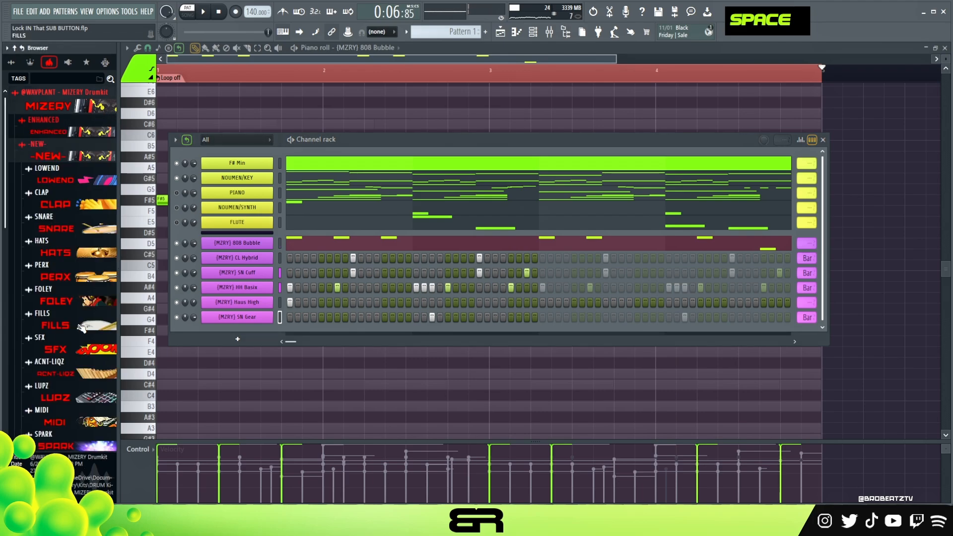
{"action": "scroll", "coordinate": [81, 328], "scroll_direction": "down", "scroll_amount": 3}
{"action": "scroll", "coordinate": [69, 263], "scroll_direction": "up", "scroll_amount": 3}
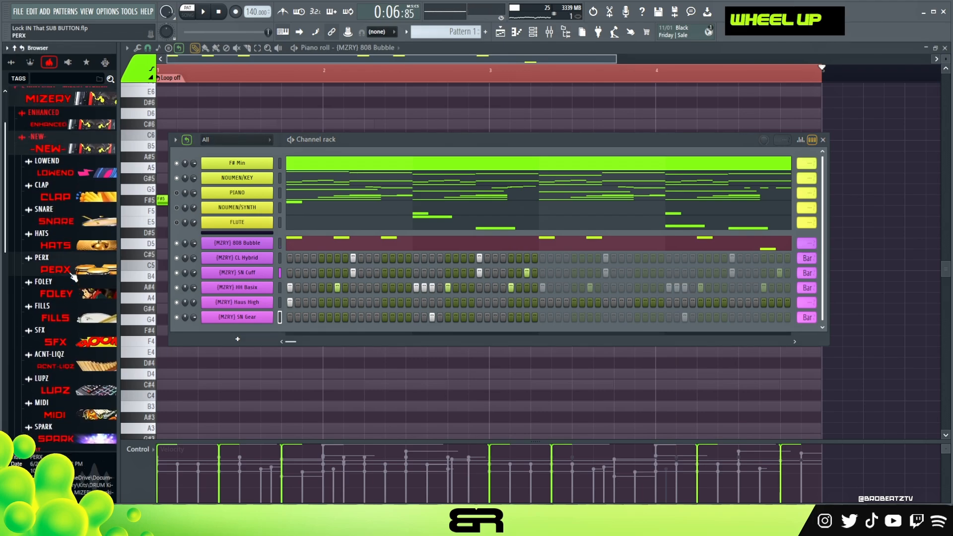
{"action": "left_click", "coordinate": [74, 274]}
{"action": "scroll", "coordinate": [74, 283], "scroll_direction": "down", "scroll_amount": 5}
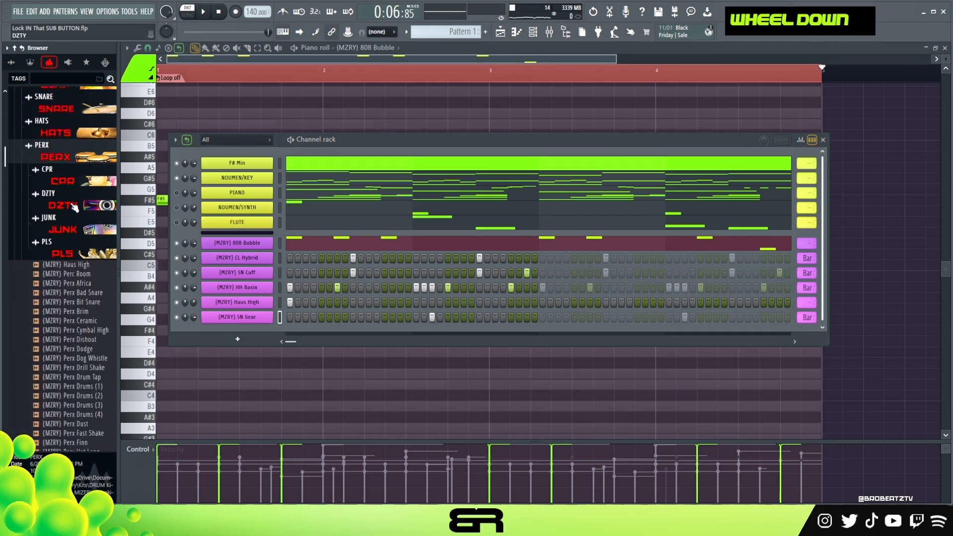
{"action": "scroll", "coordinate": [77, 257], "scroll_direction": "down", "scroll_amount": 5}
{"action": "scroll", "coordinate": [73, 244], "scroll_direction": "up", "scroll_amount": 5}
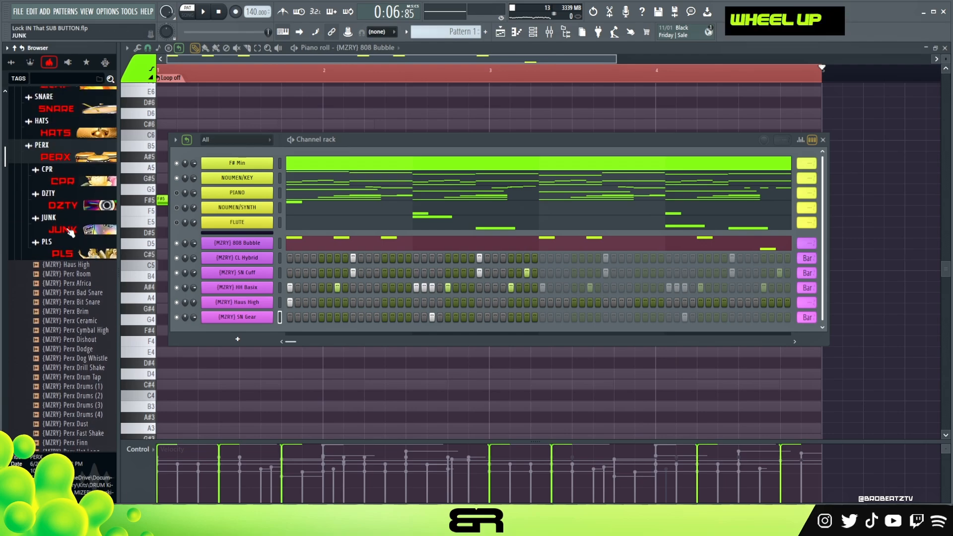
{"action": "scroll", "coordinate": [77, 234], "scroll_direction": "down", "scroll_amount": 20}
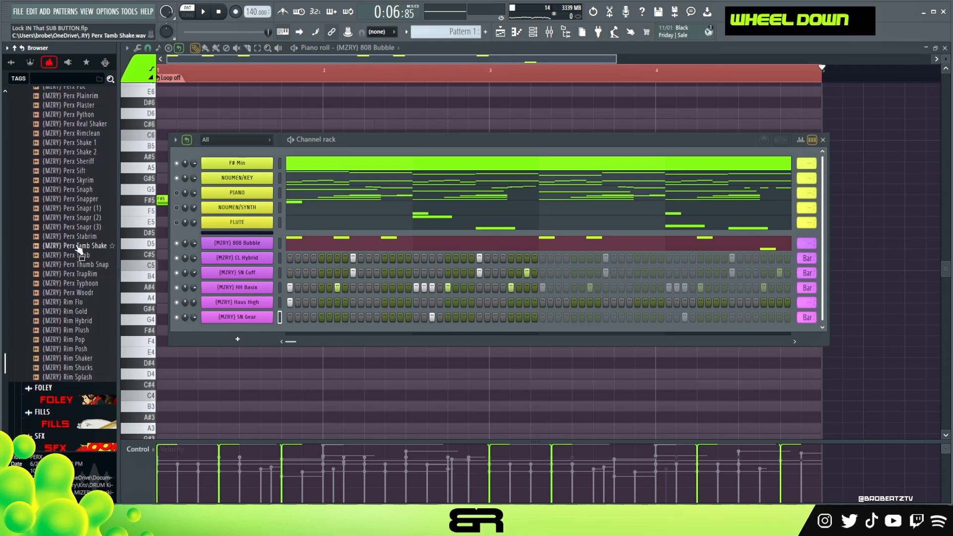
{"action": "scroll", "coordinate": [78, 252], "scroll_direction": "up", "scroll_amount": 20}
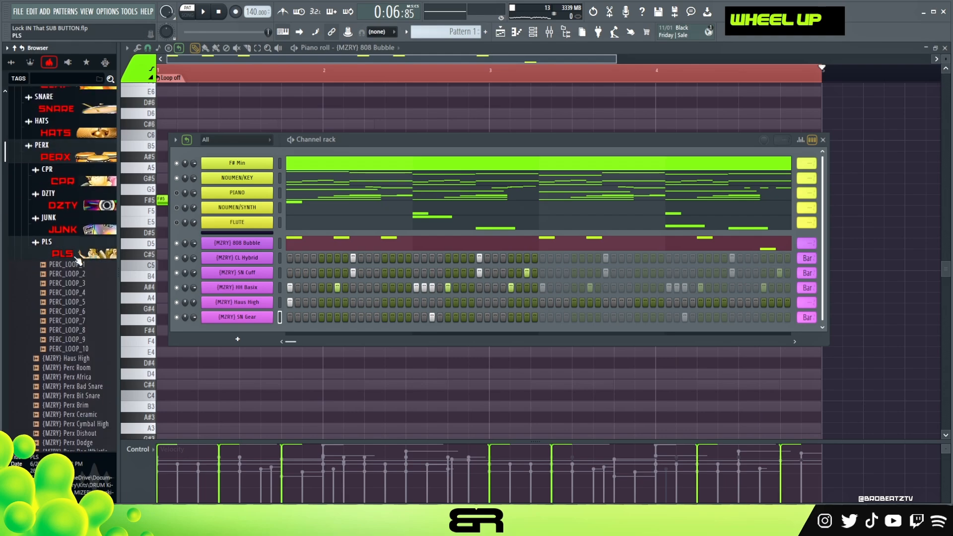
- Audition PERC_LOOP_7 and PERC_LOOP_8 against the playing beat
{"action": "key", "text": "space"}
{"action": "left_click", "coordinate": [80, 321]}
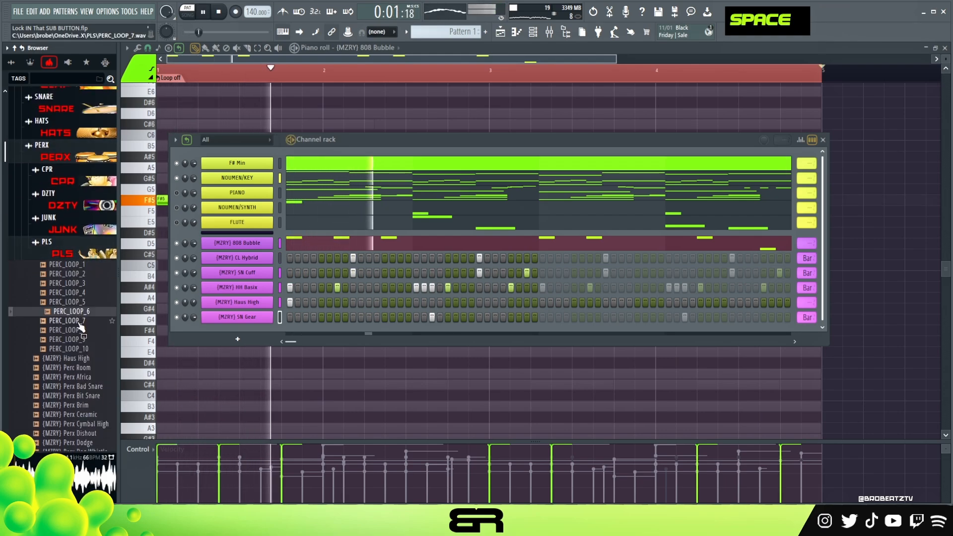
{"action": "key", "text": "space"}
{"action": "key", "text": "space"}
{"action": "key", "text": "space"}
{"action": "key", "text": "space"}
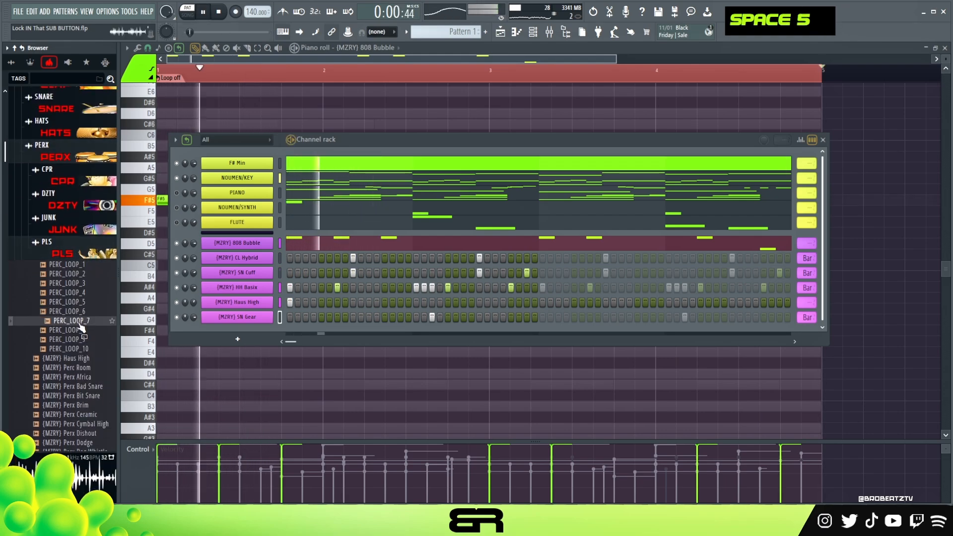
{"action": "left_click", "coordinate": [78, 331]}
{"action": "key", "text": "space"}
{"action": "key", "text": "space"}
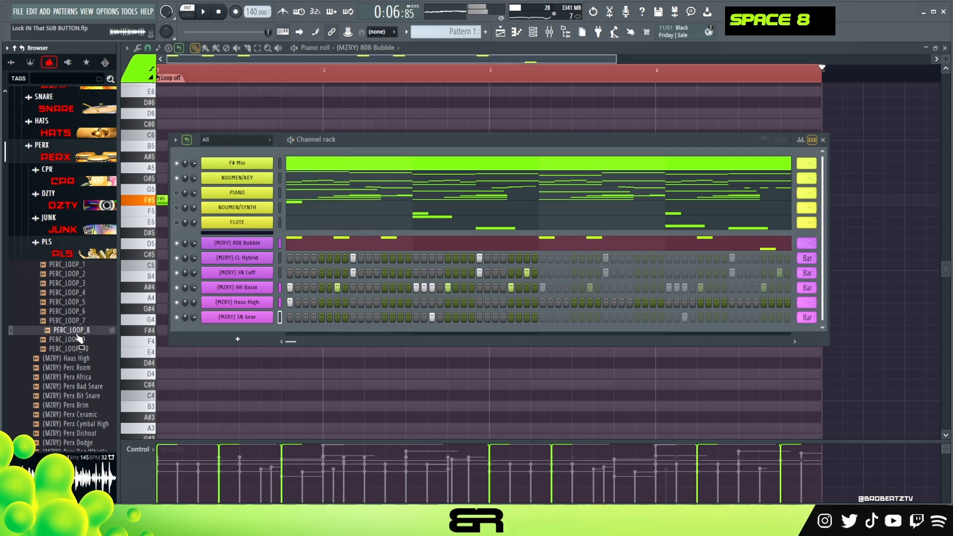
{"action": "double_click", "coordinate": [78, 330]}
{"action": "key", "text": "space"}
{"action": "key", "text": "space"}
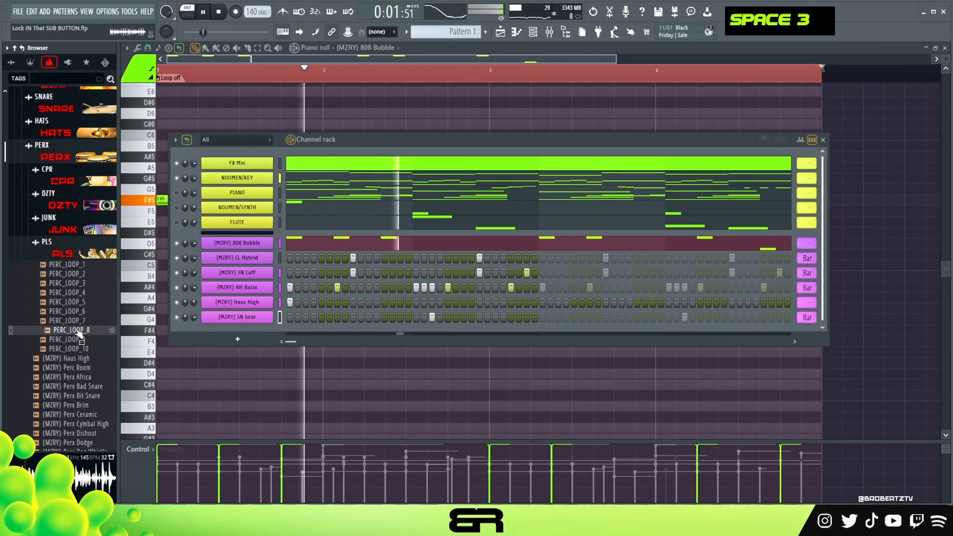
{"action": "key", "text": "space"}
- Add PERC_LOOP_7 as a new channel and set its volume envelope's hold time to 100%
{"action": "left_click_drag", "start_coordinate": [69, 320], "coordinate": [233, 330]}
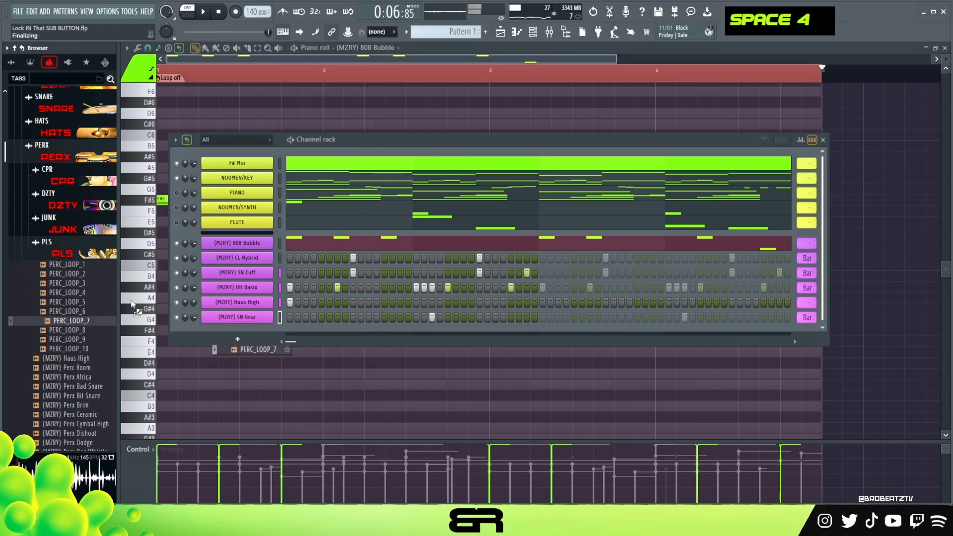
{"action": "left_click", "coordinate": [231, 334]}
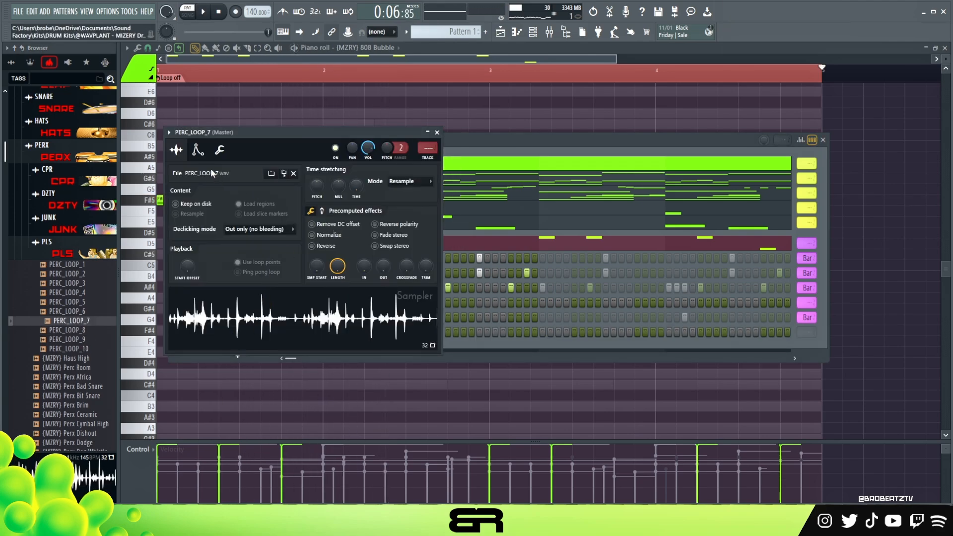
{"action": "left_click", "coordinate": [197, 149]}
{"action": "double_click", "coordinate": [212, 247]}
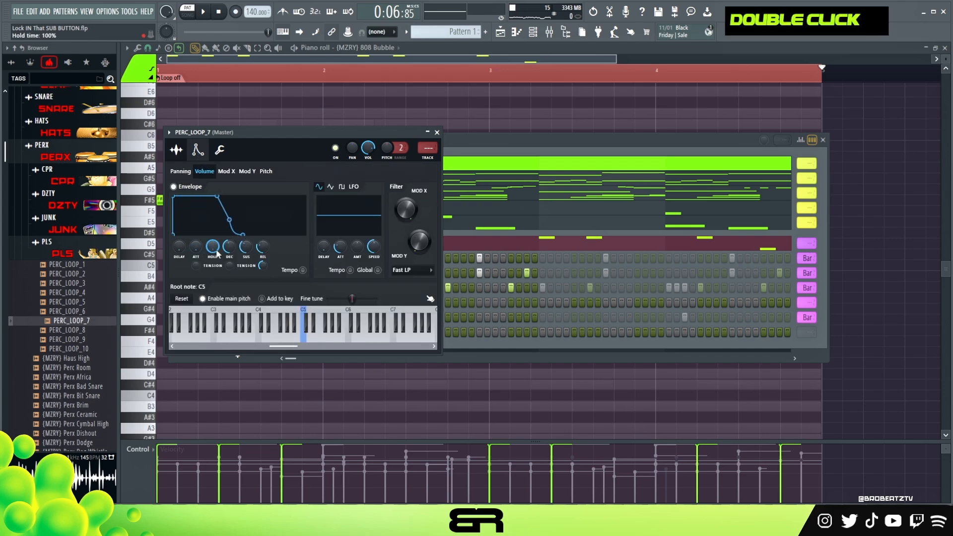
- Reduce PERC_LOOP_7's volume envelope release to its minimum and time-stretch the sample to 4 bars
{"action": "double_click", "coordinate": [263, 247]}
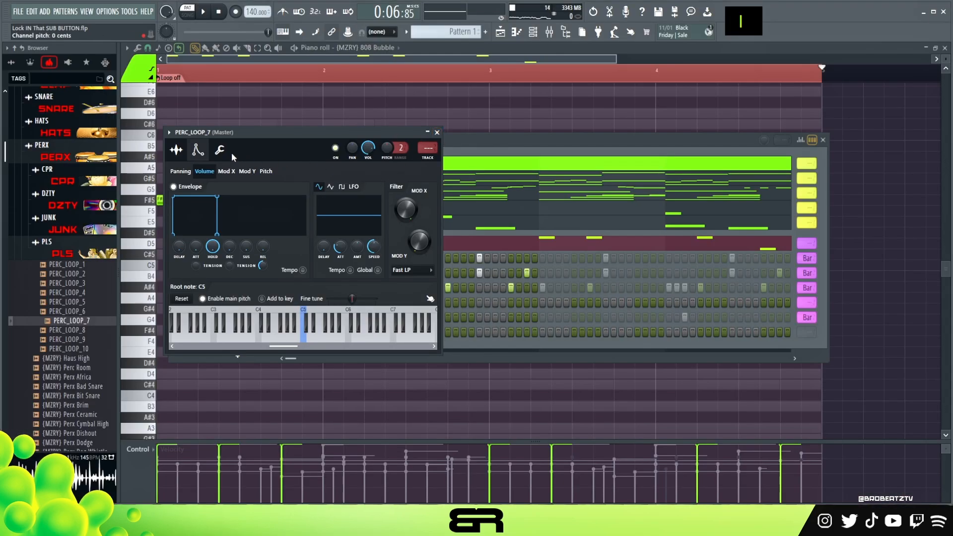
{"action": "left_click", "coordinate": [197, 151]}
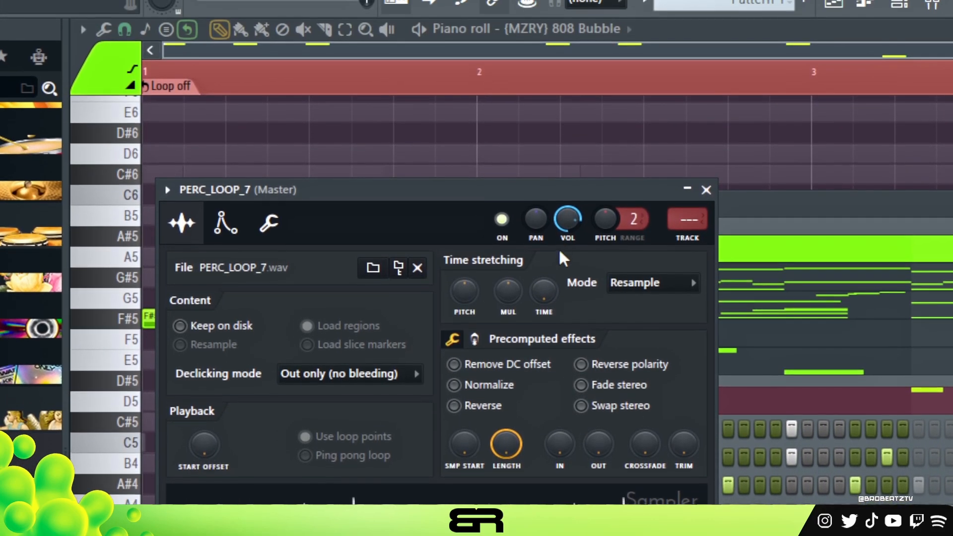
{"action": "right_click", "coordinate": [544, 246]}
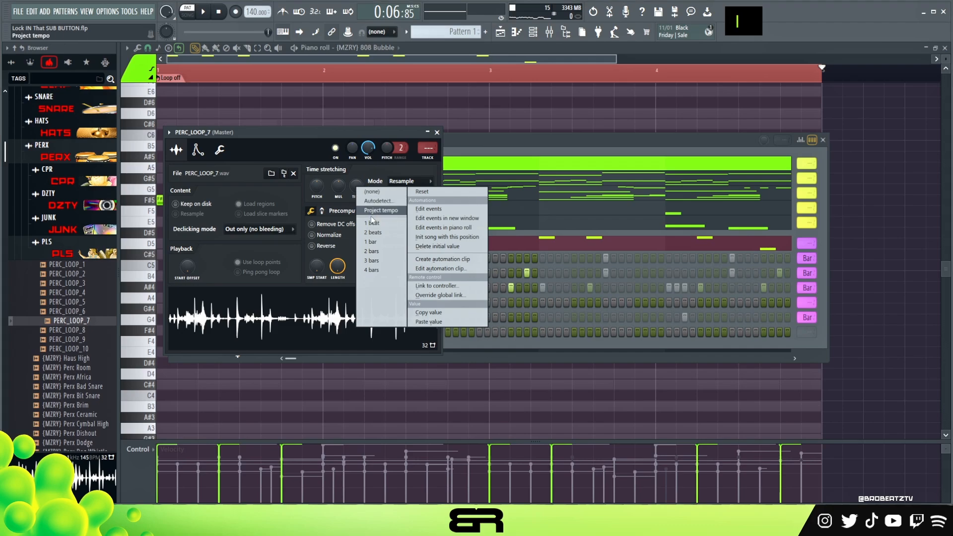
{"action": "left_click", "coordinate": [375, 268]}
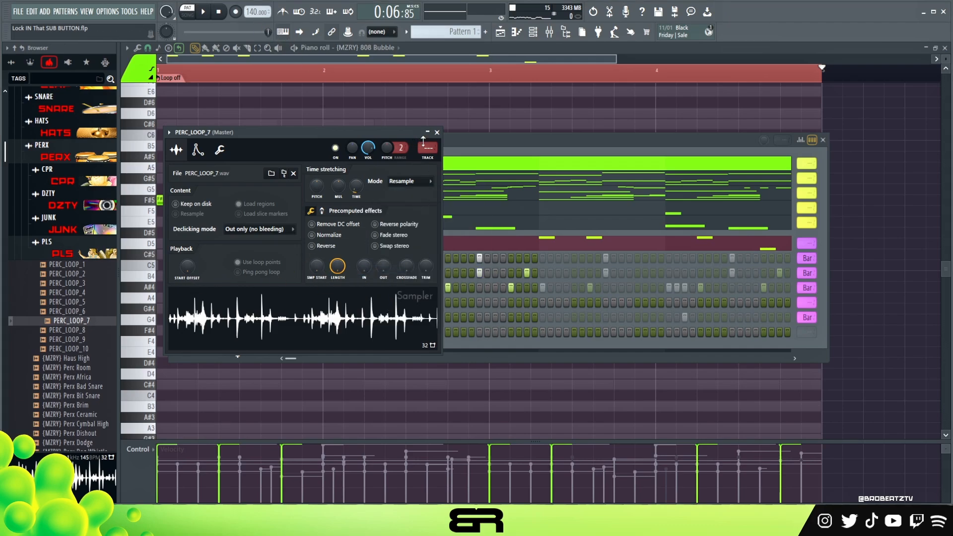
{"action": "left_click", "coordinate": [436, 133]}
- Place a one-bar C5 note at the start of PERC_LOOP_7's piano roll and play the pattern
{"action": "right_click", "coordinate": [287, 335]}
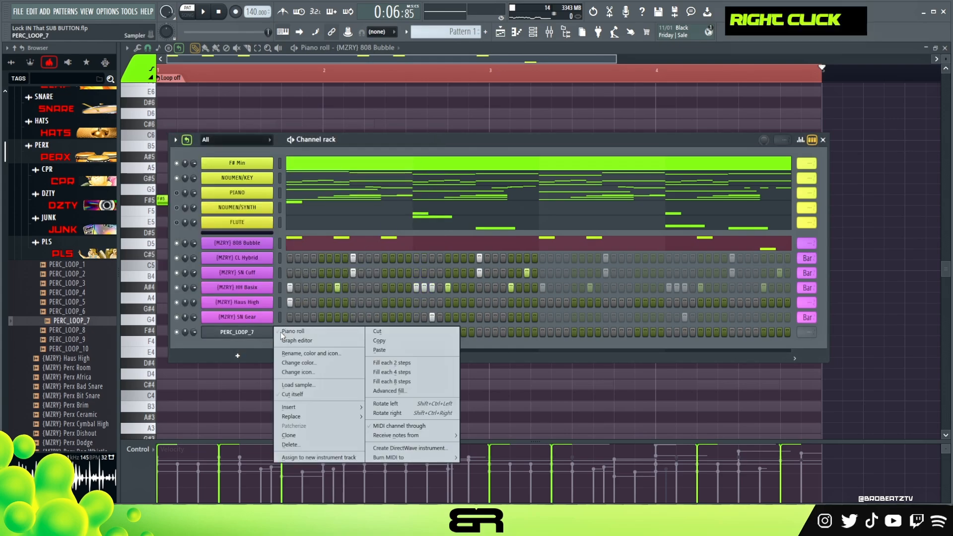
{"action": "left_click", "coordinate": [289, 331]}
{"action": "left_click", "coordinate": [158, 265]}
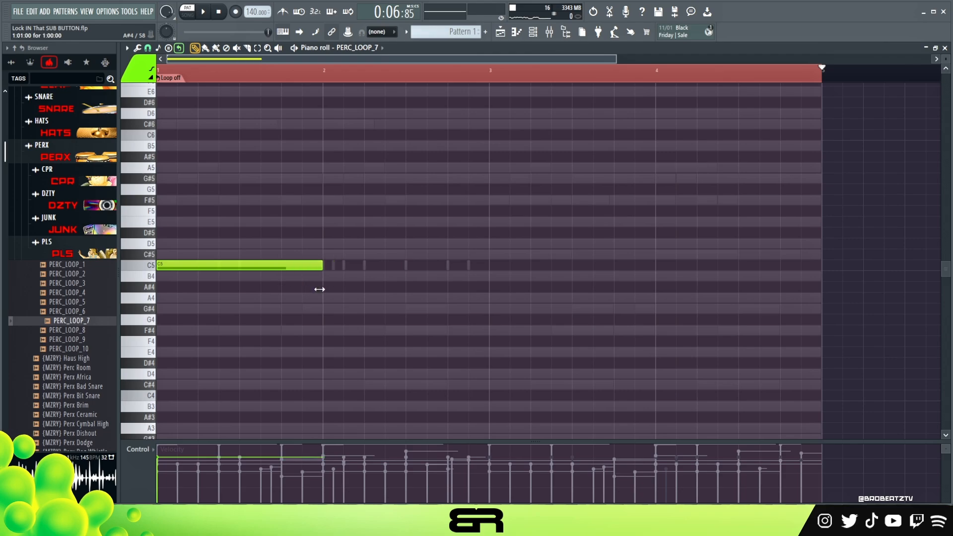
{"action": "key", "text": "space"}
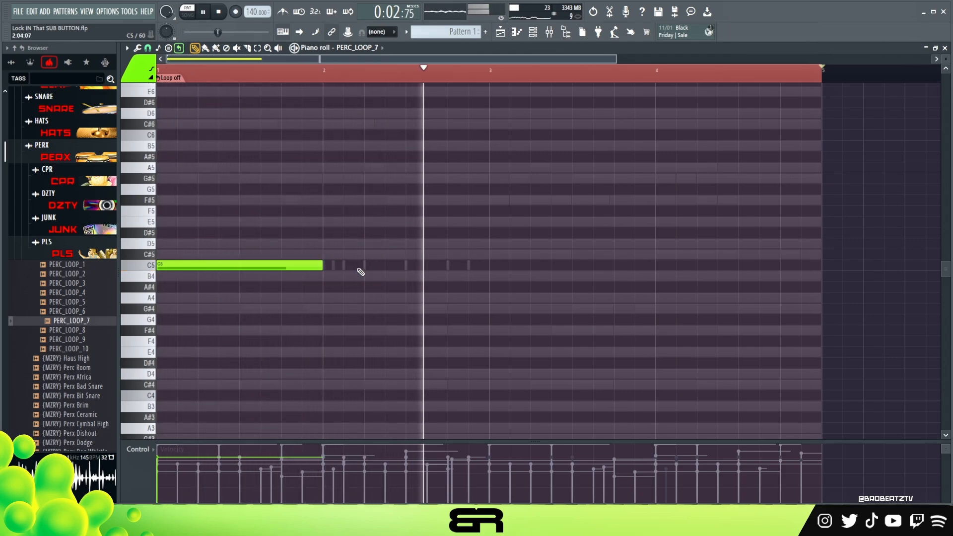
{"action": "key", "text": "space"}
{"action": "key", "text": "space"}
- Add a half-bar C5 note at the start of bar 2 to retrigger the percussion loop, and play it back
{"action": "left_click_drag", "start_coordinate": [323, 267], "coordinate": [397, 266]}
{"action": "key", "text": "space"}
{"action": "key", "text": "shift+d"}
{"action": "right_click", "coordinate": [398, 273]}
{"action": "key", "text": "space"}
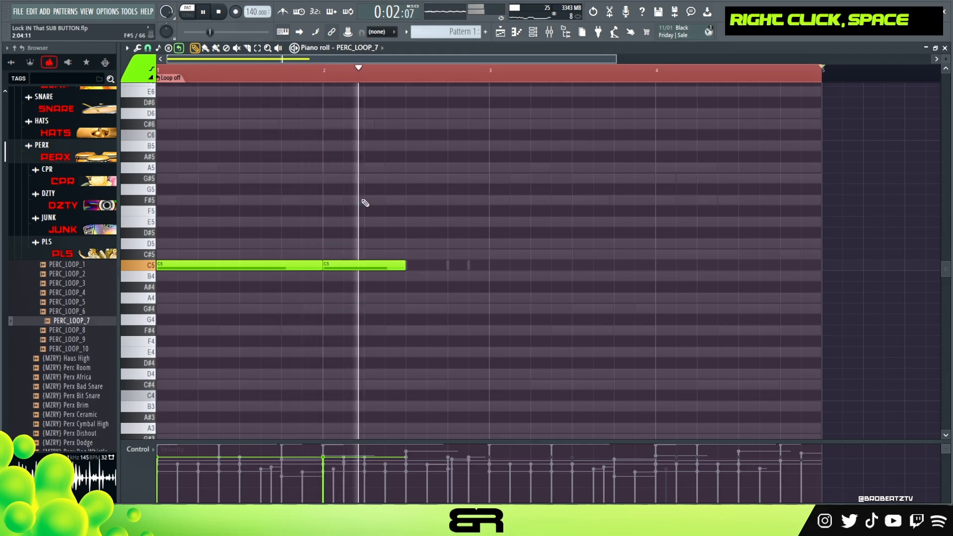
- Duplicate the two PERC_LOOP_7 notes into bars 3 and 4
{"action": "key", "text": "space"}
{"action": "left_click_drag", "start_coordinate": [190, 265], "coordinate": [523, 266]}
{"action": "key", "text": "ctrl+a"}
{"action": "right_click", "coordinate": [497, 144]}
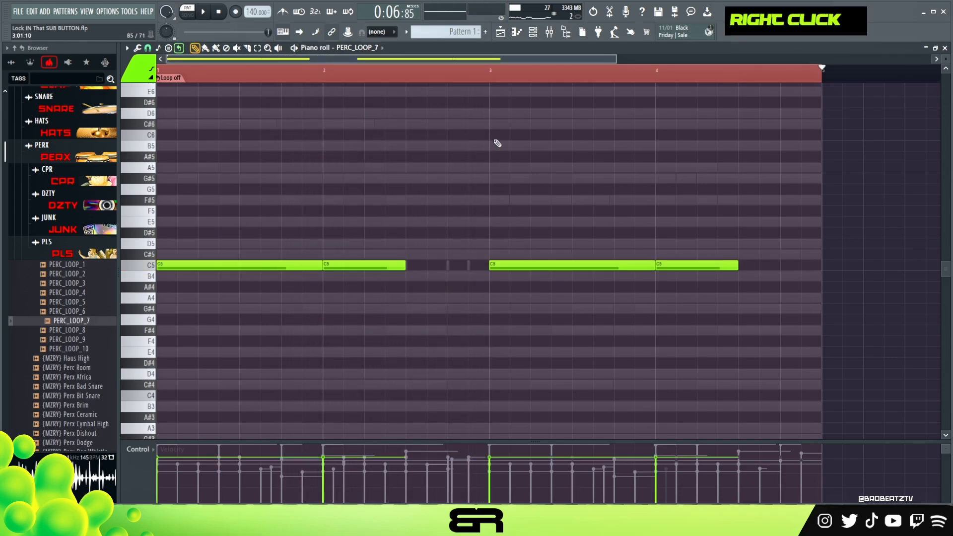
- Show the channel rack, set PERC_LOOP_7's channel volume to 66% and play the beat
{"action": "left_click", "coordinate": [532, 36]}
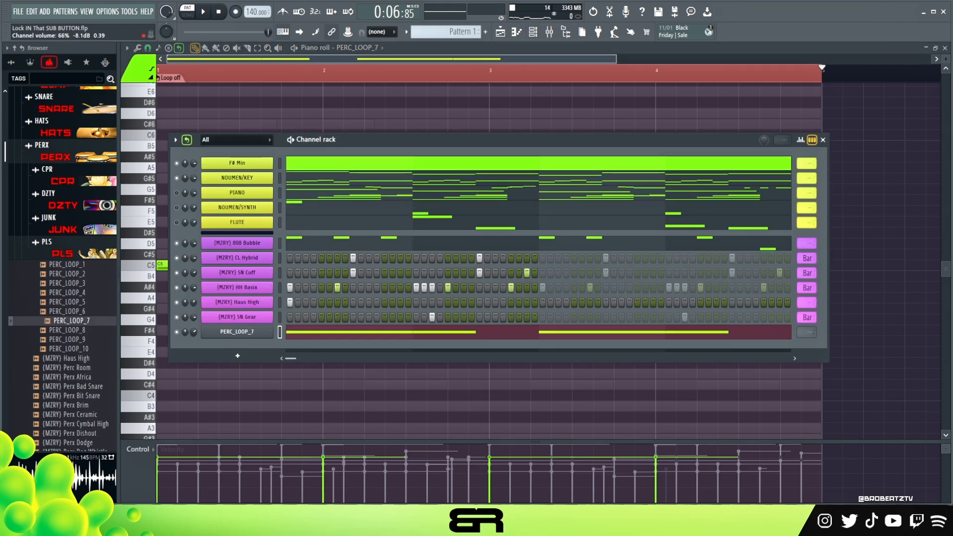
{"action": "key", "text": "space"}
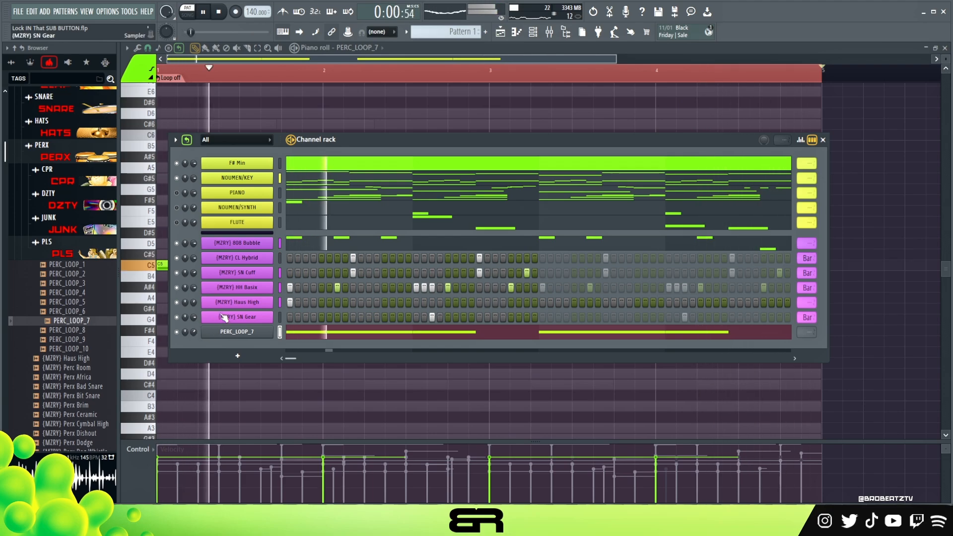
- Adjust the velocity of all CL Hybrid clap notes in the piano roll and replay the beat from the channel rack
{"action": "right_click", "coordinate": [272, 257]}
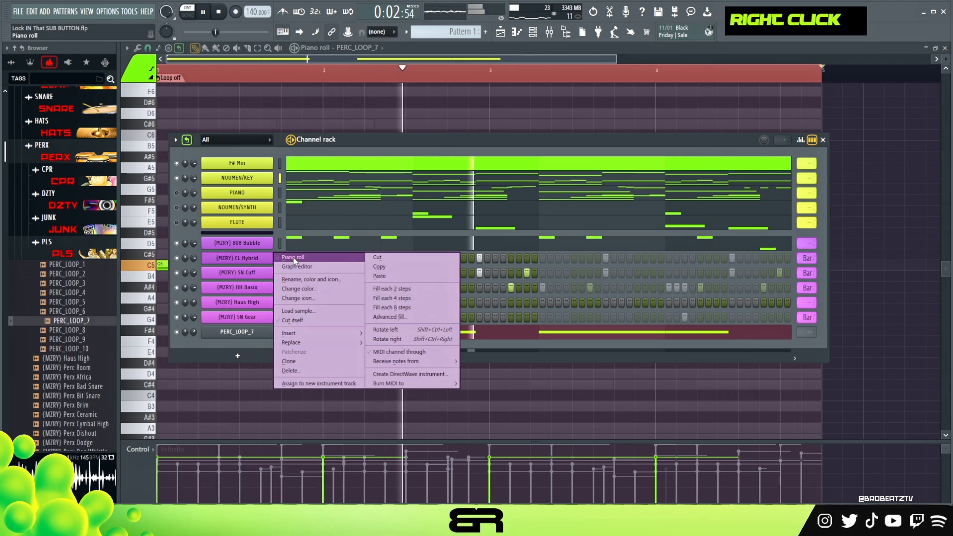
{"action": "left_click", "coordinate": [293, 257]}
{"action": "key", "text": "ctrl+a"}
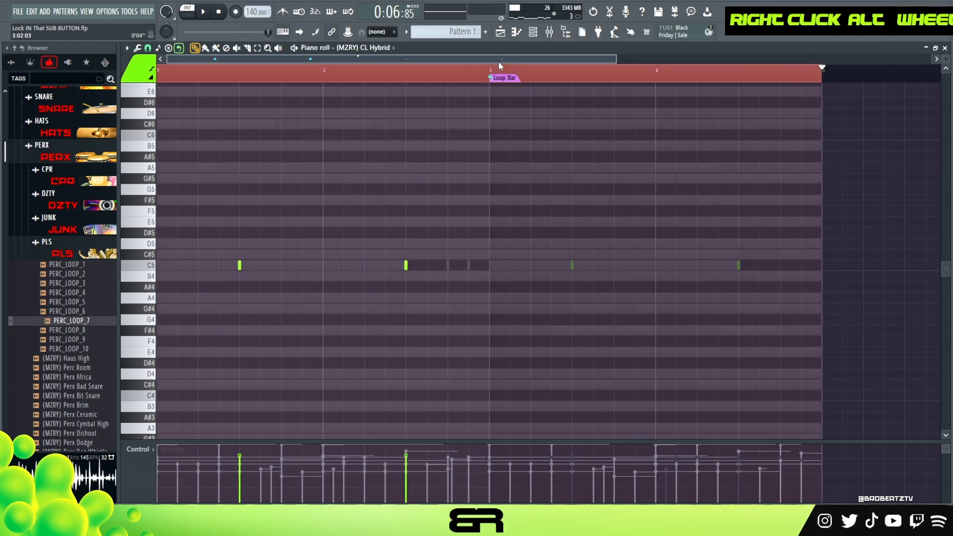
{"action": "left_click", "coordinate": [533, 34]}
{"action": "key", "text": "space"}
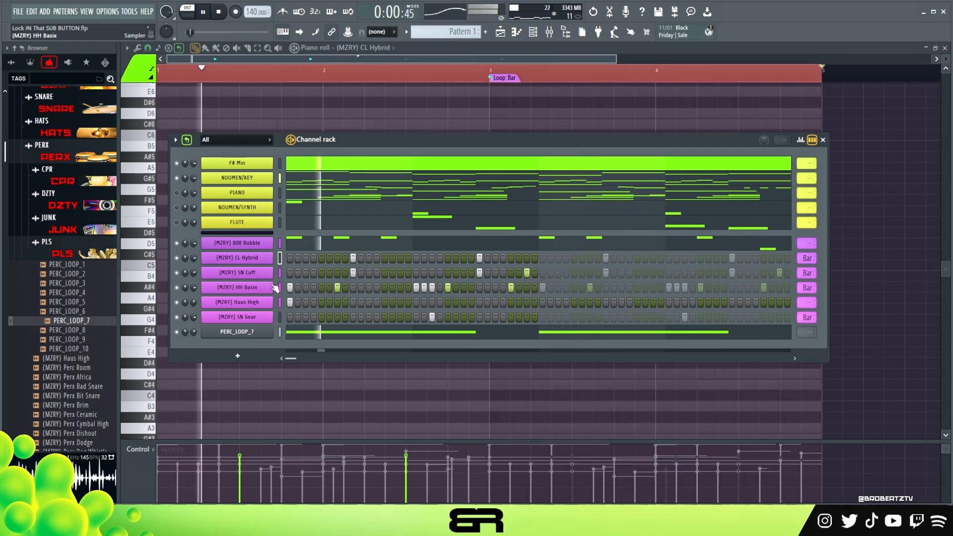
{"action": "key", "text": "space"}
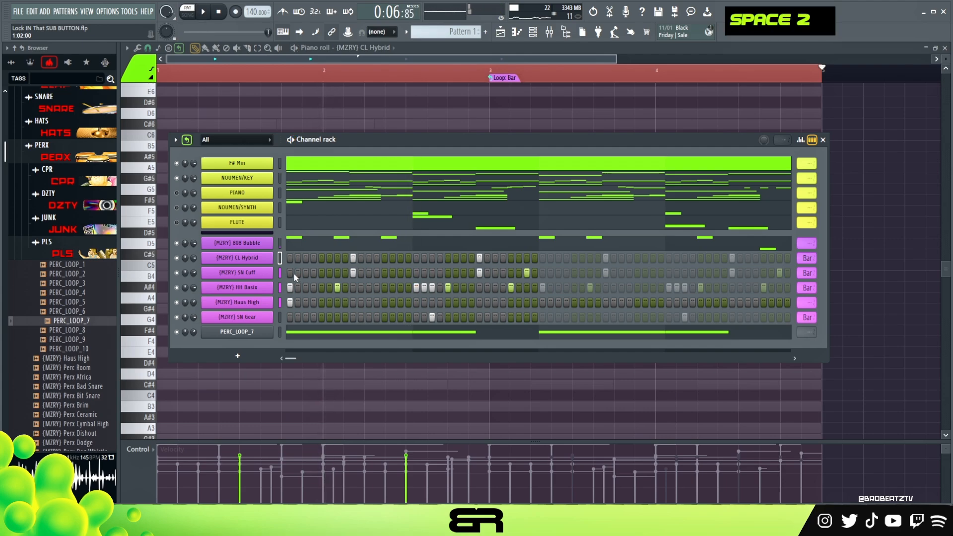
- Unmute the PIANO, NOUMEN/SYNTH and FLUTE channels and move the channel rack slightly higher
{"action": "double_click", "coordinate": [182, 208]}
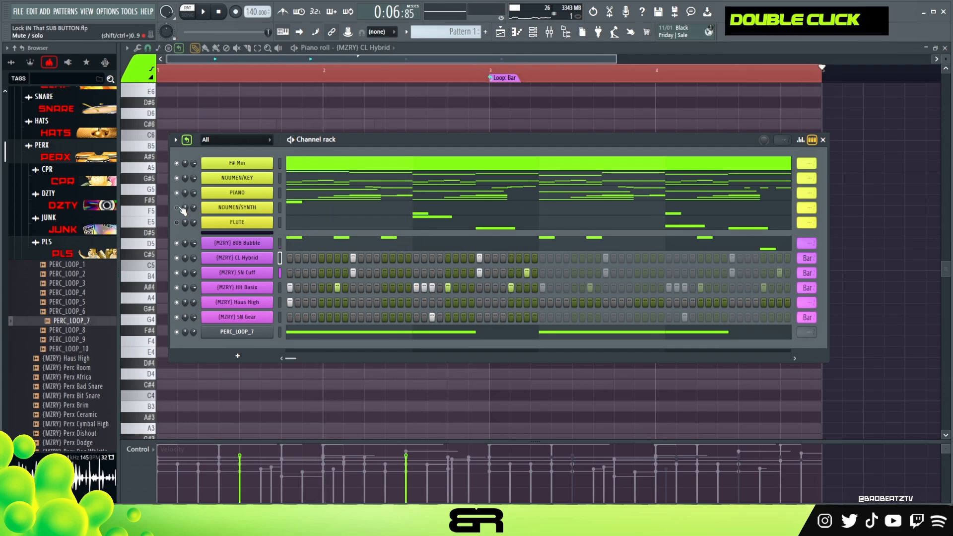
{"action": "left_click_drag", "start_coordinate": [356, 143], "coordinate": [390, 133]}
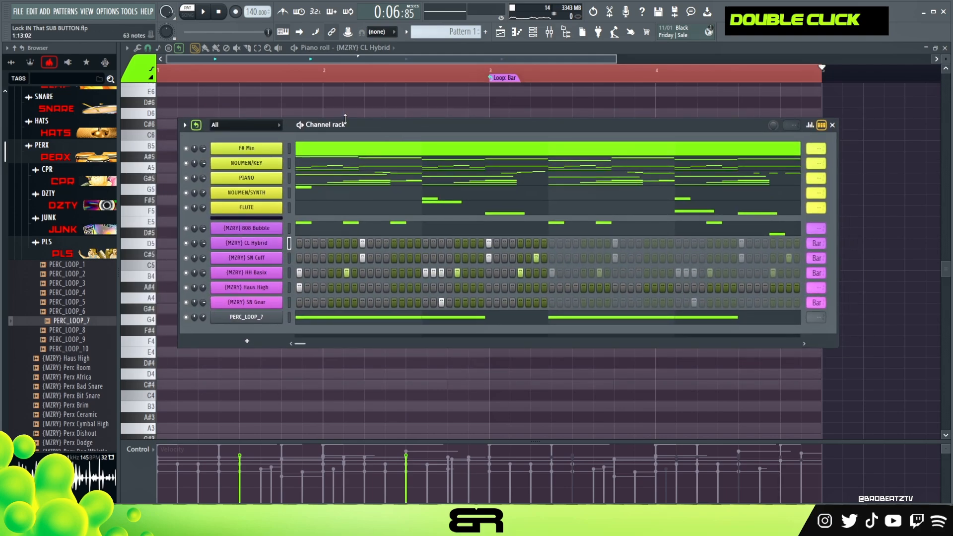
- Play the full beat and lower the HH Basix channel's volume slightly
{"action": "key", "text": "space"}
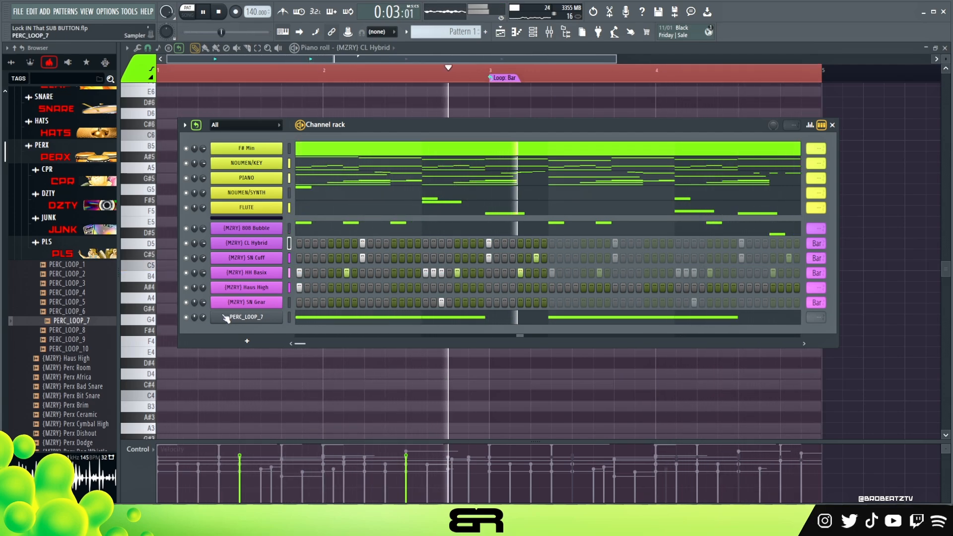
{"action": "left_click_drag", "start_coordinate": [203, 273], "coordinate": [203, 278]}
{"action": "key", "text": "space"}
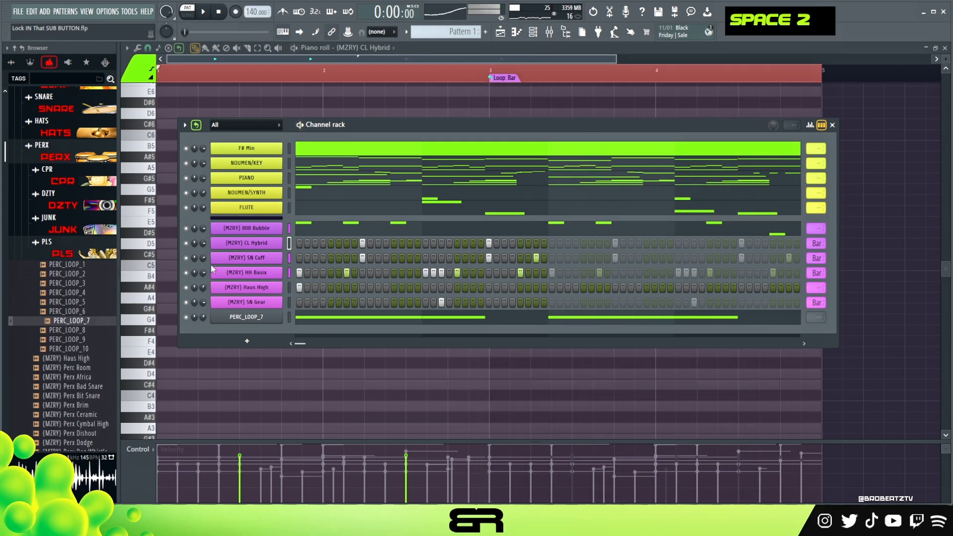